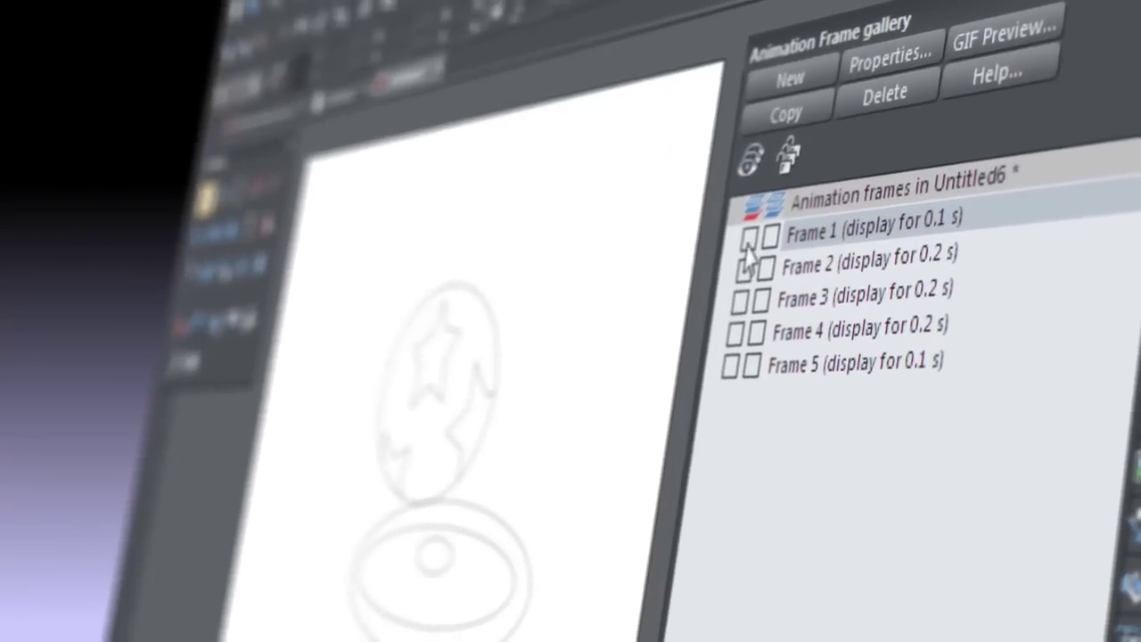
Step: Tick and then untick Frame 1's first box in the Animation Frame gallery
click(696, 266)
click(801, 235)
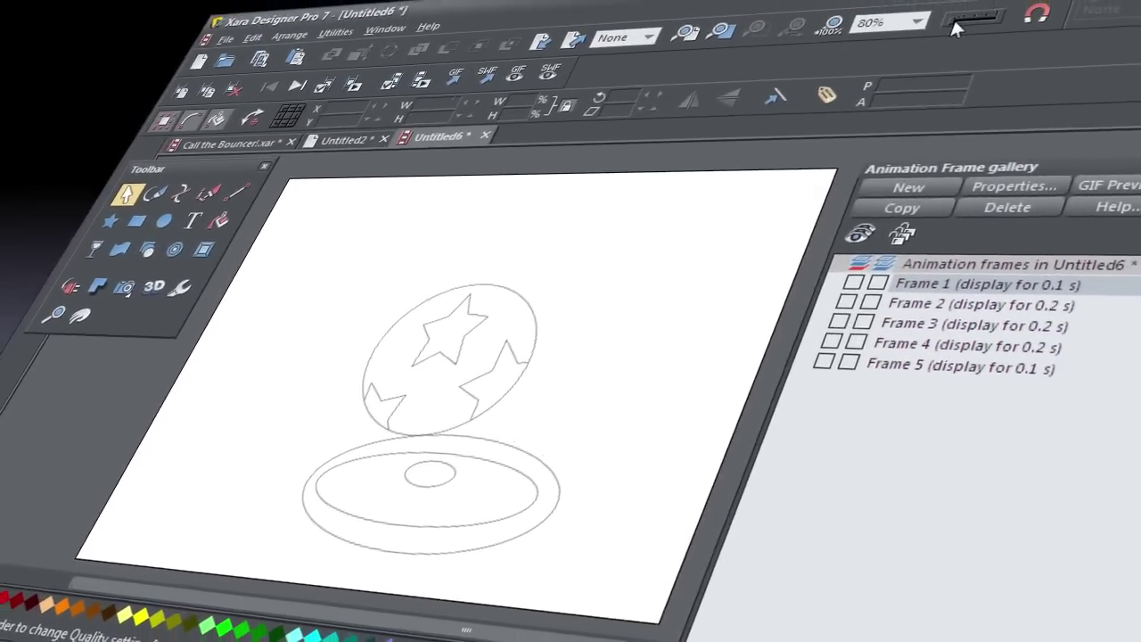
Step: Render at full quality and give the circle a circular fill with its highlight moved up-left
drag(958, 70, 971, 67)
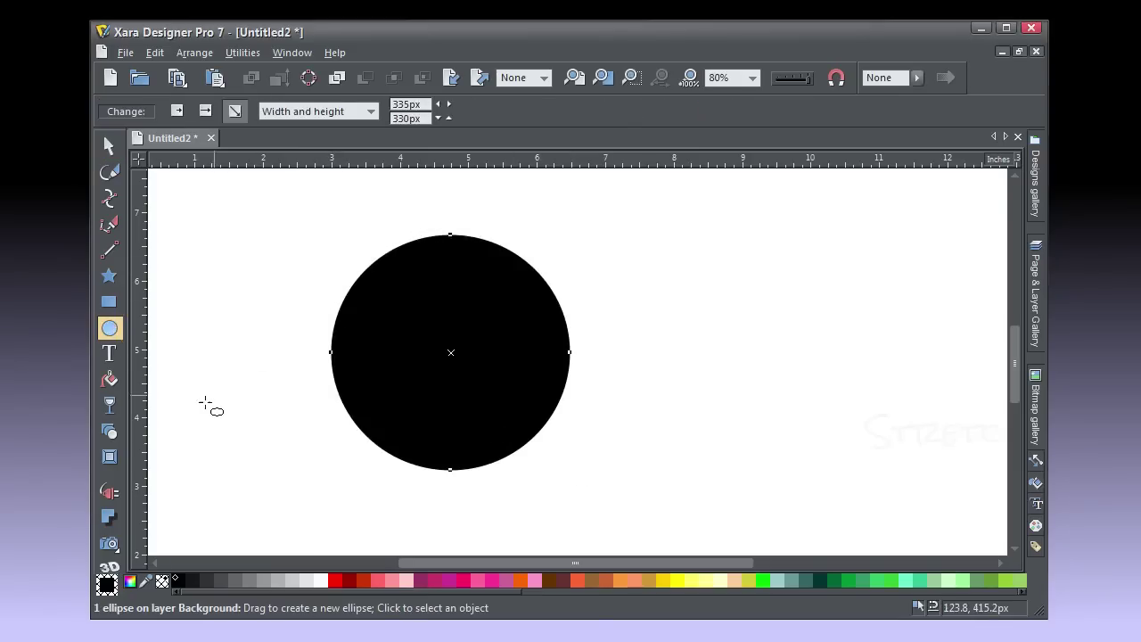
click(109, 380)
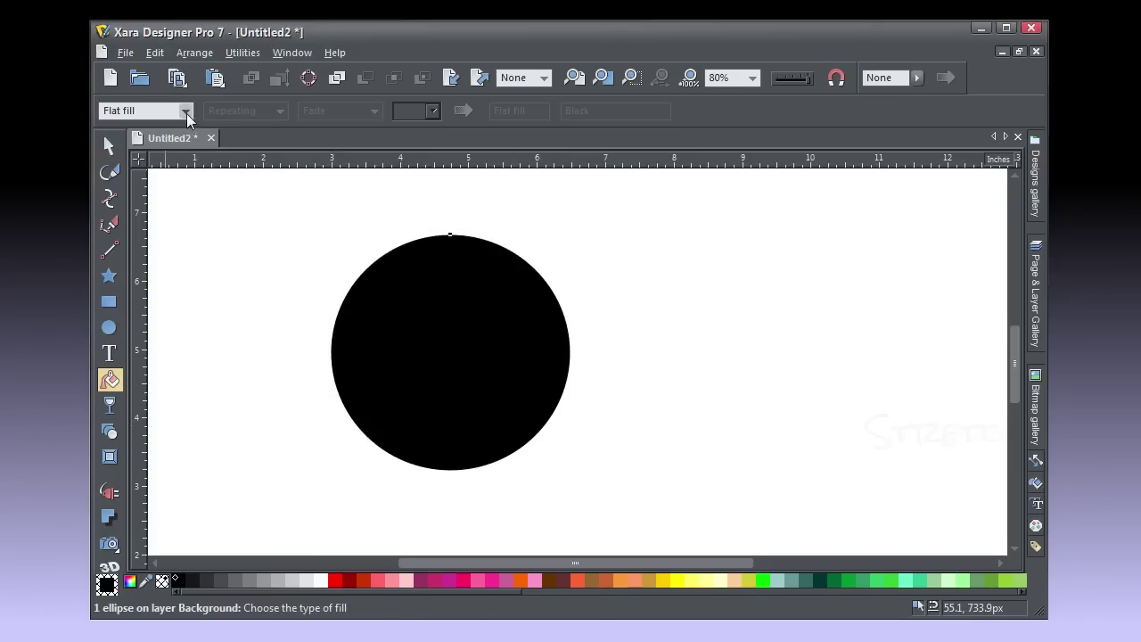
click(186, 113)
click(152, 150)
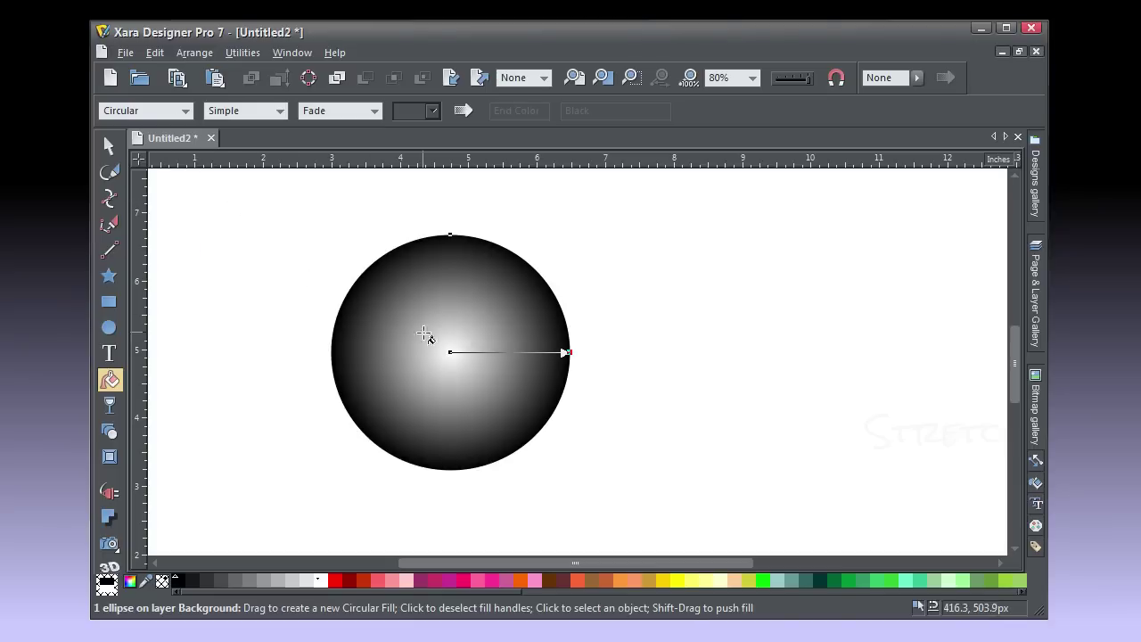
drag(450, 352, 434, 279)
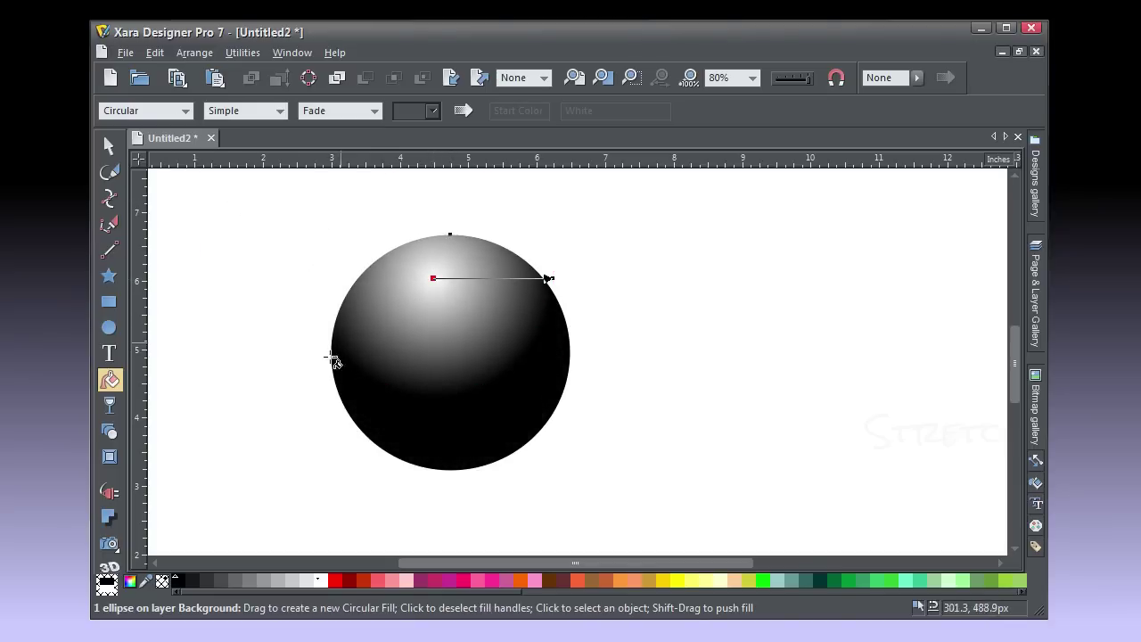
Step: Stretch the circular gradient toward the lower edge and make its end colour a dark blue
click(129, 581)
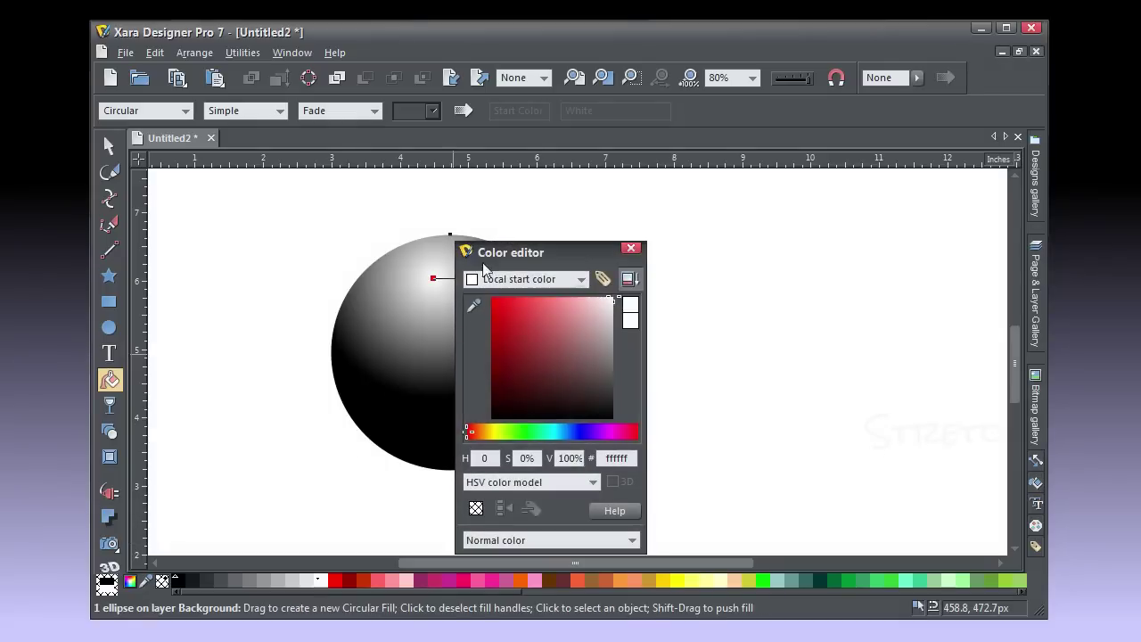
drag(513, 259, 683, 224)
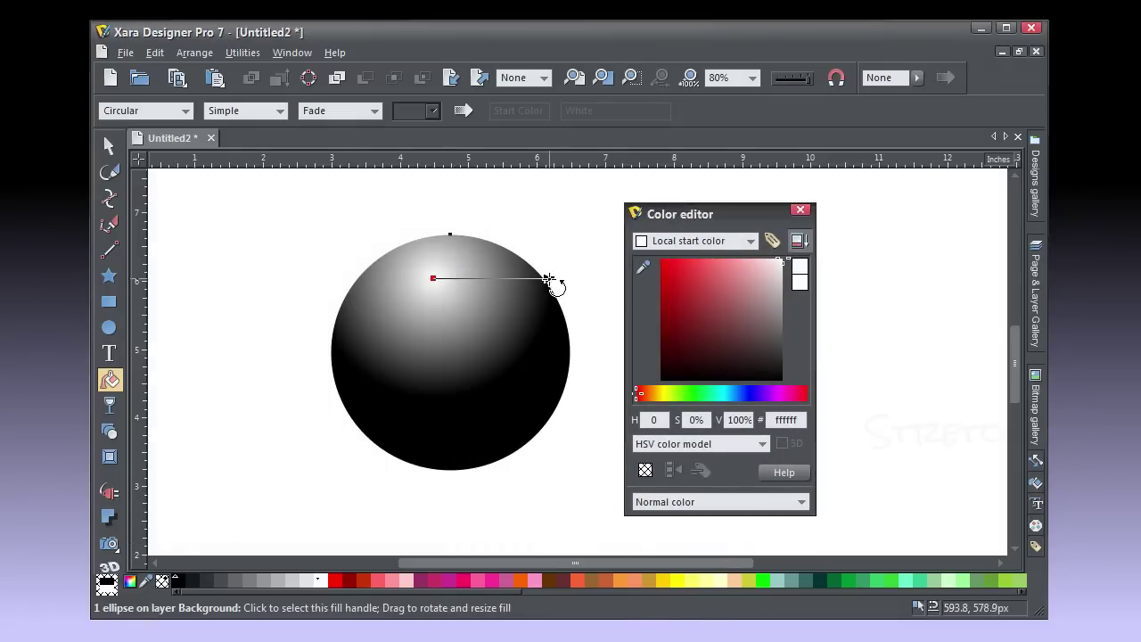
drag(548, 279, 509, 441)
click(743, 393)
click(681, 293)
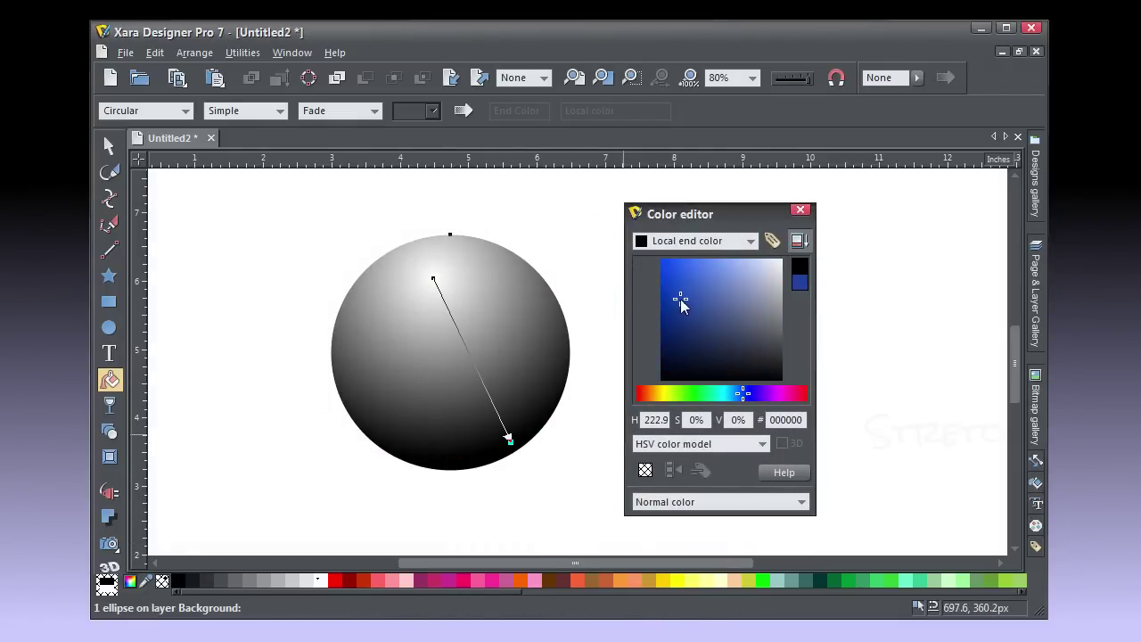
click(681, 312)
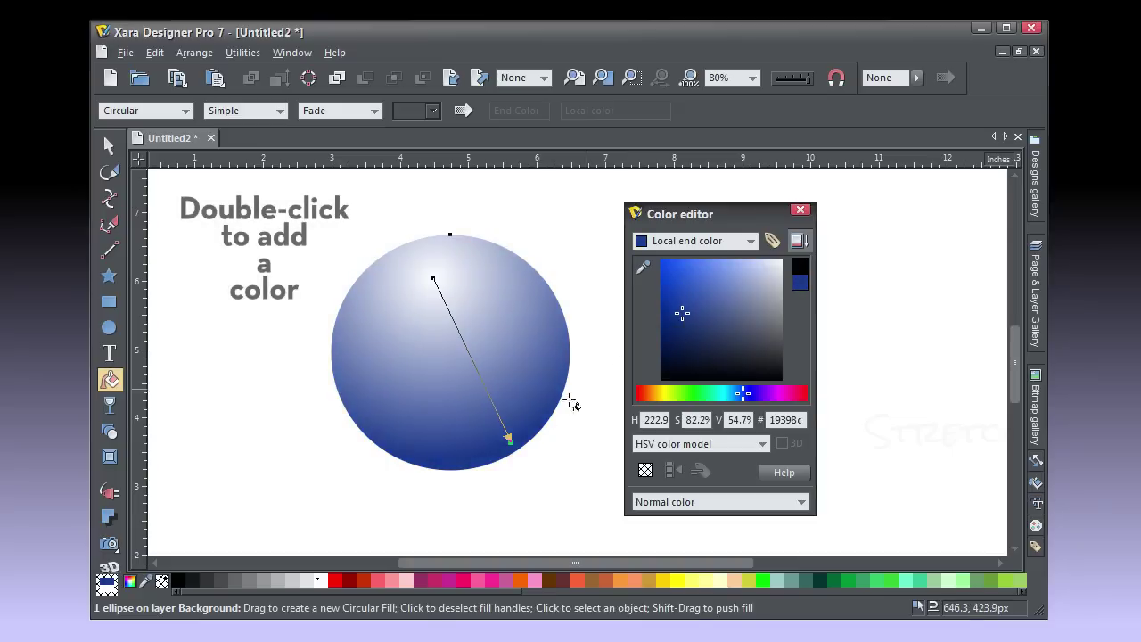
Step: Add a deep navy colour stop, brighten the end blue, and shift the dark band upward
double_click(501, 418)
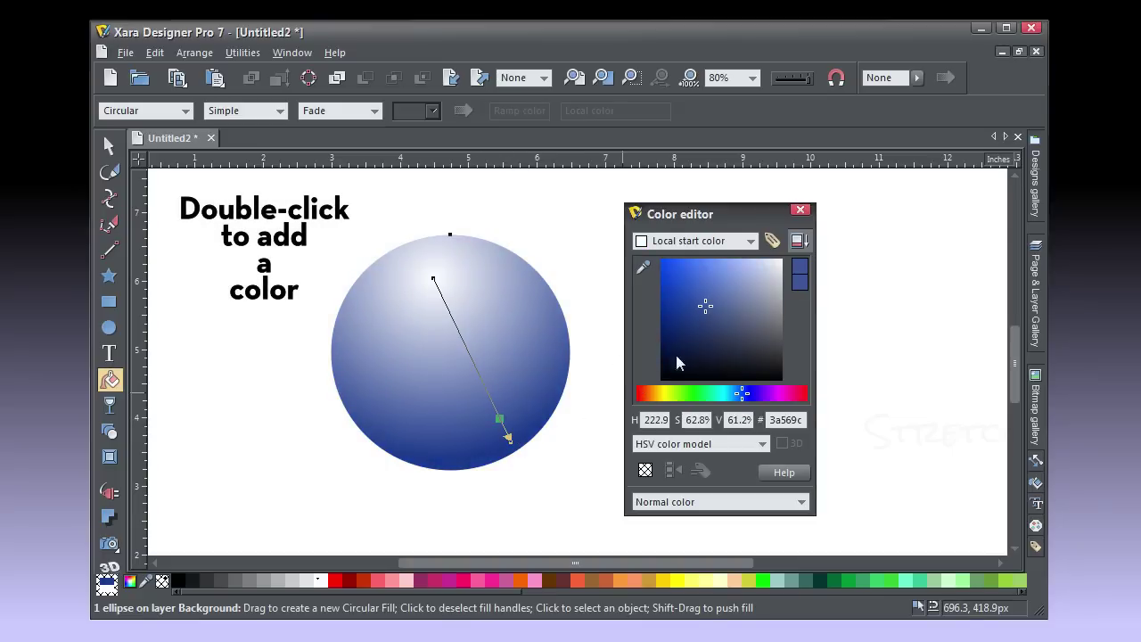
mouse_move(706, 314)
mouse_down()
mouse_move(683, 326)
mouse_move(683, 344)
mouse_move(694, 285)
mouse_up()
click(509, 439)
drag(500, 417, 491, 402)
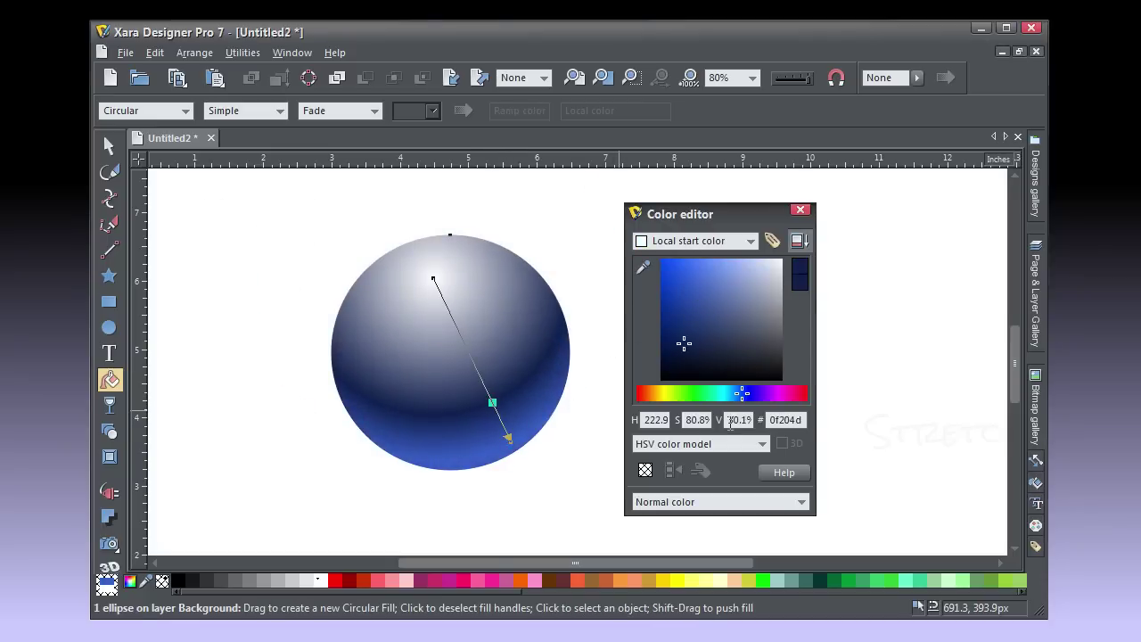
Step: Close the colour editor, deselect the sphere, and draw a star over its upper left
click(801, 210)
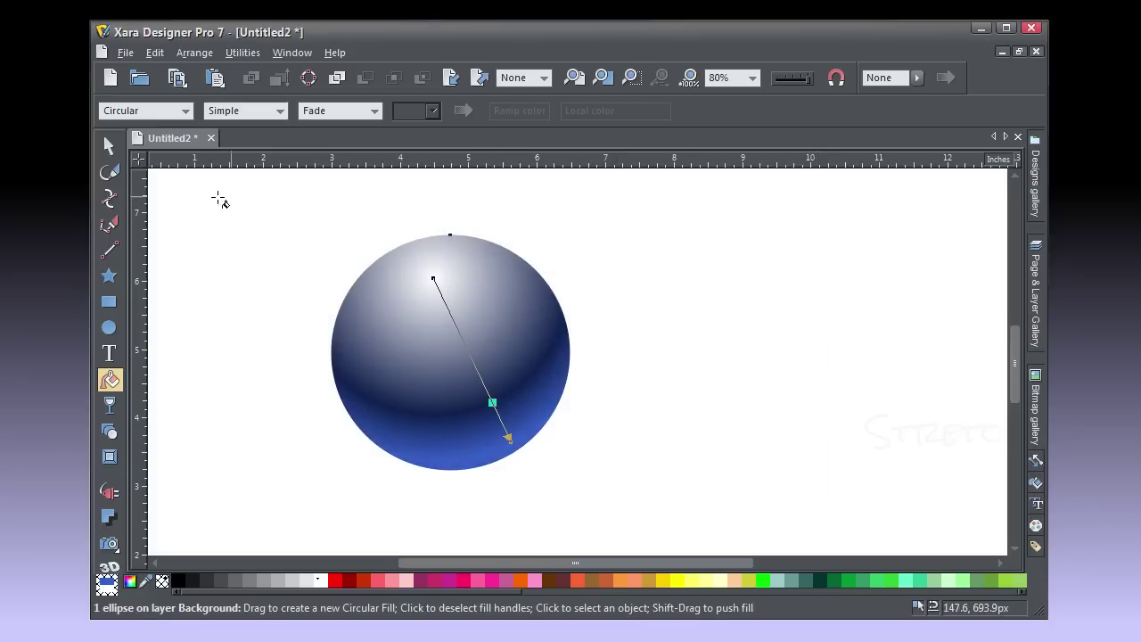
click(111, 148)
click(166, 207)
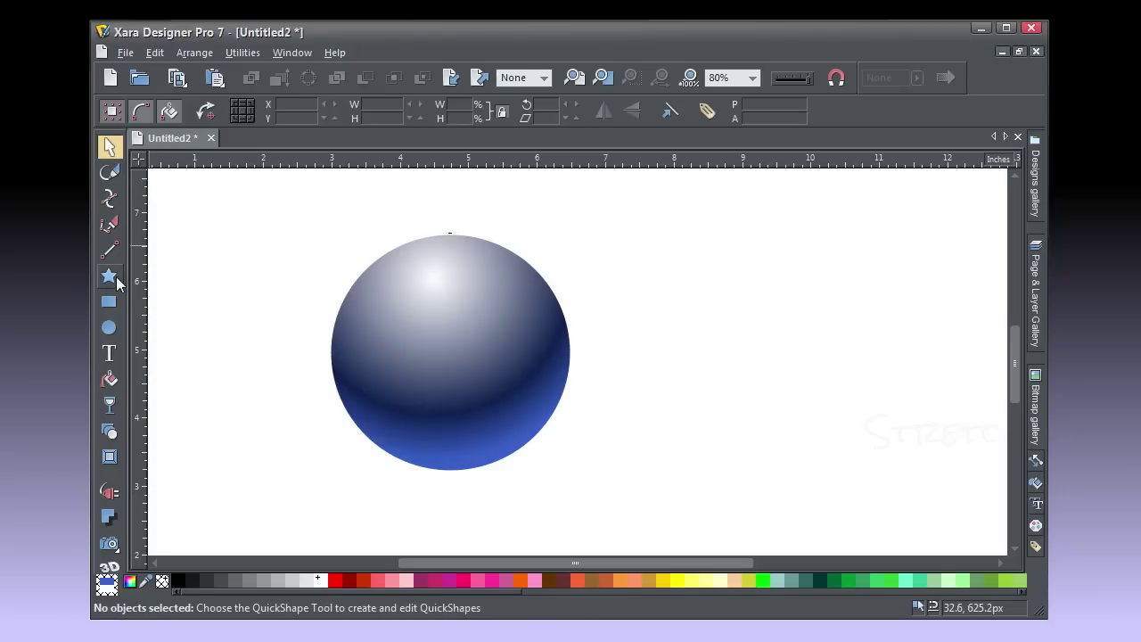
click(109, 276)
drag(405, 286, 445, 335)
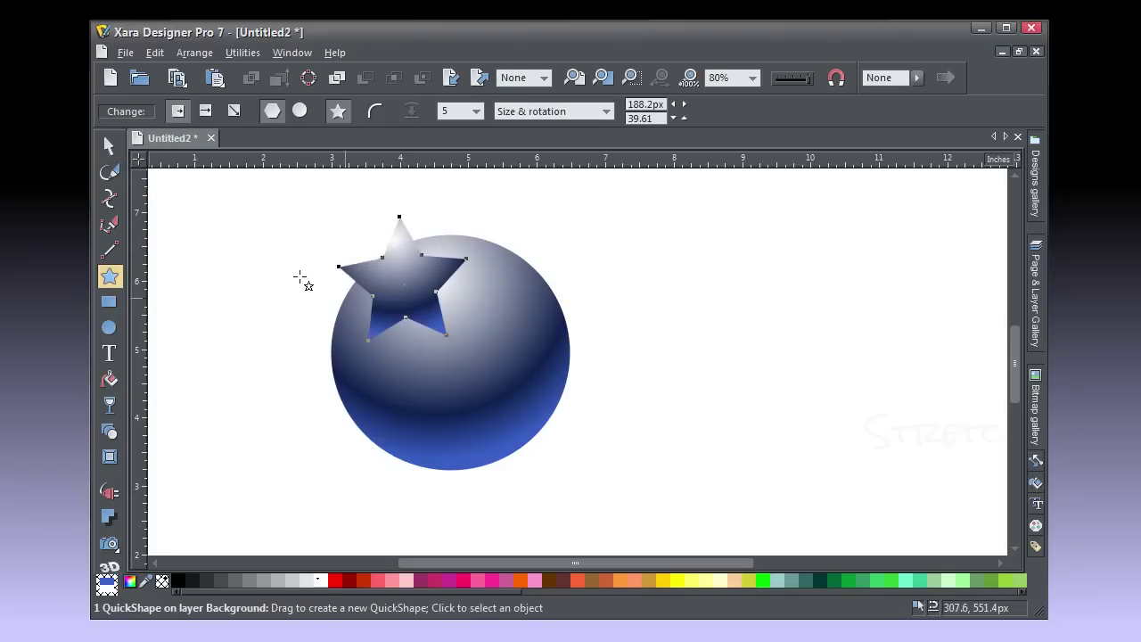
Step: Fill the star yellow, position it on the sphere's upper part, and shrink it slightly
click(108, 148)
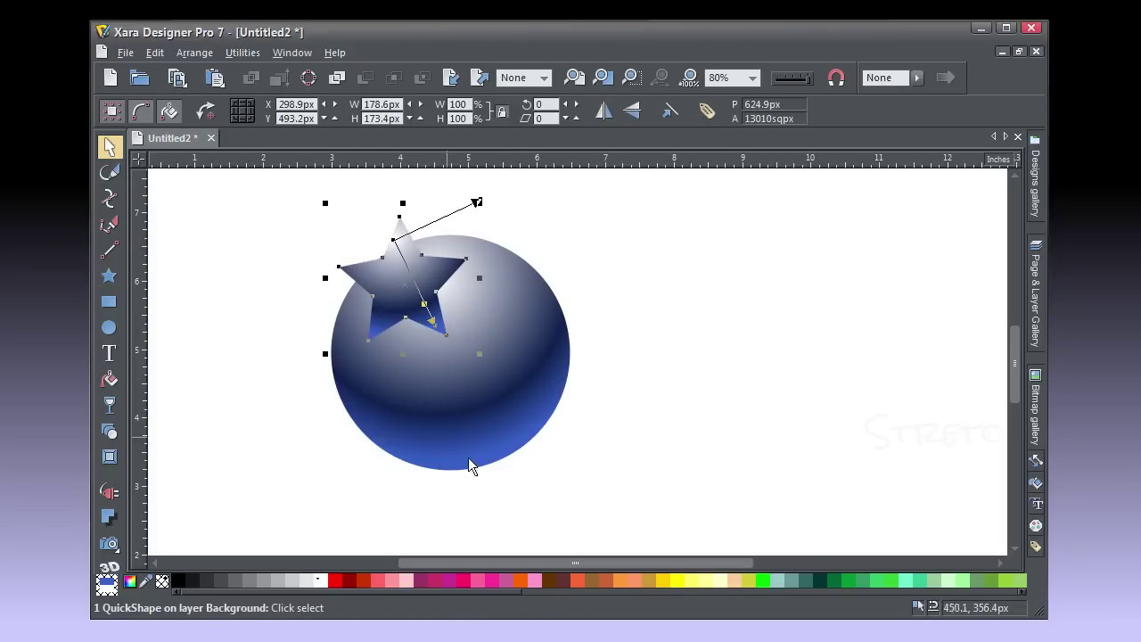
click(675, 580)
drag(416, 275, 442, 313)
click(125, 593)
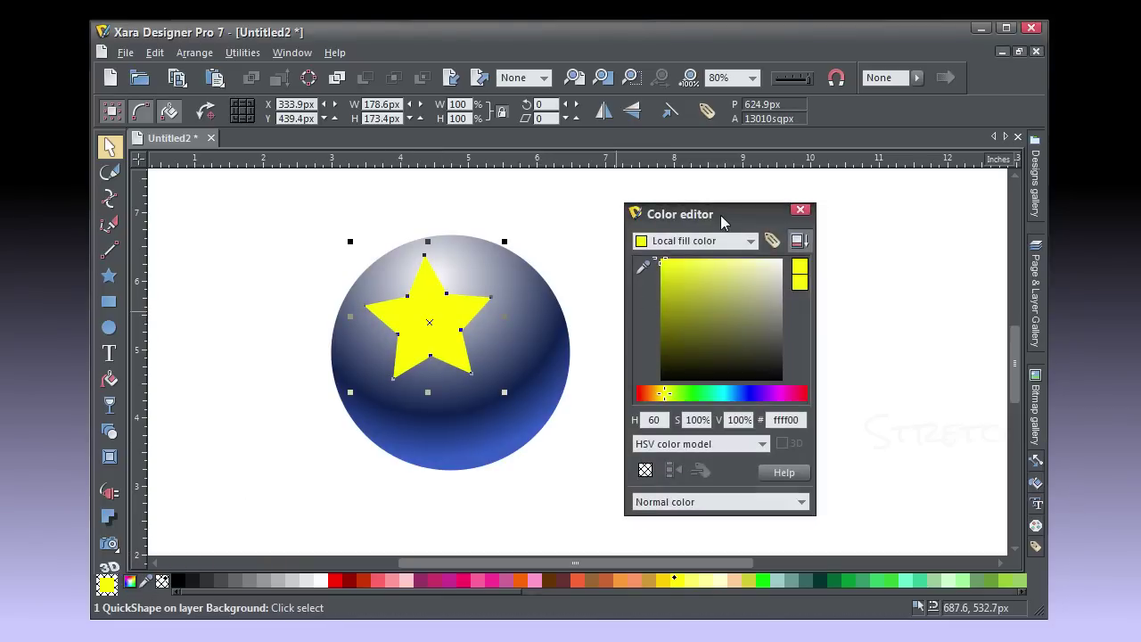
drag(726, 217, 802, 202)
drag(463, 348, 468, 361)
drag(512, 397, 506, 391)
Step: Give the star a linear gradient from white at its tip down to yellow
click(111, 378)
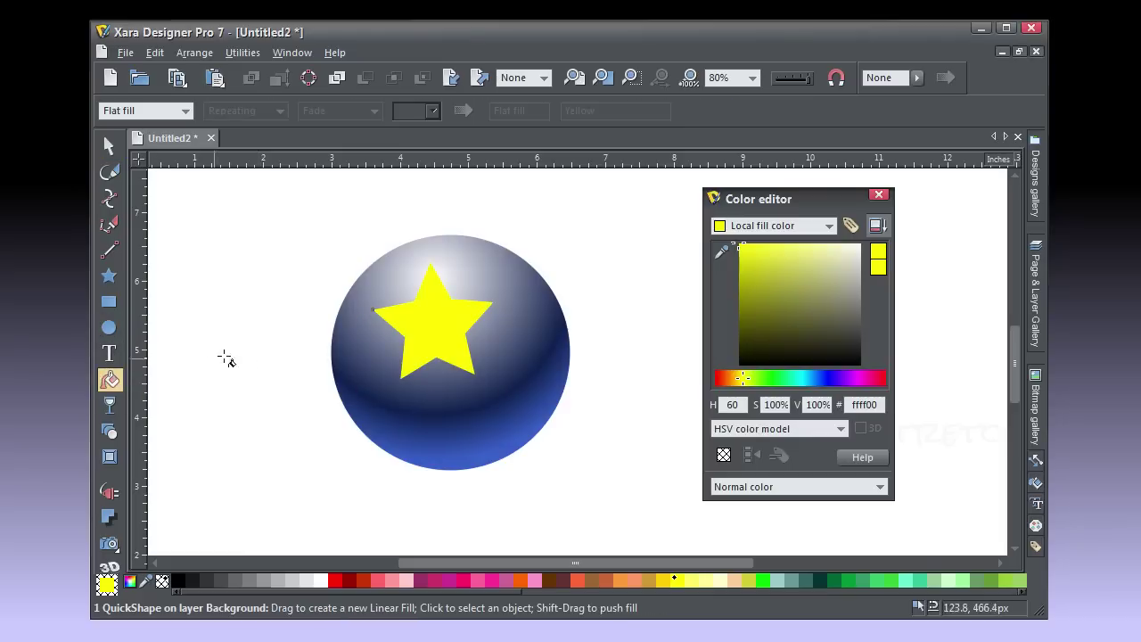
drag(408, 295, 450, 347)
click(424, 294)
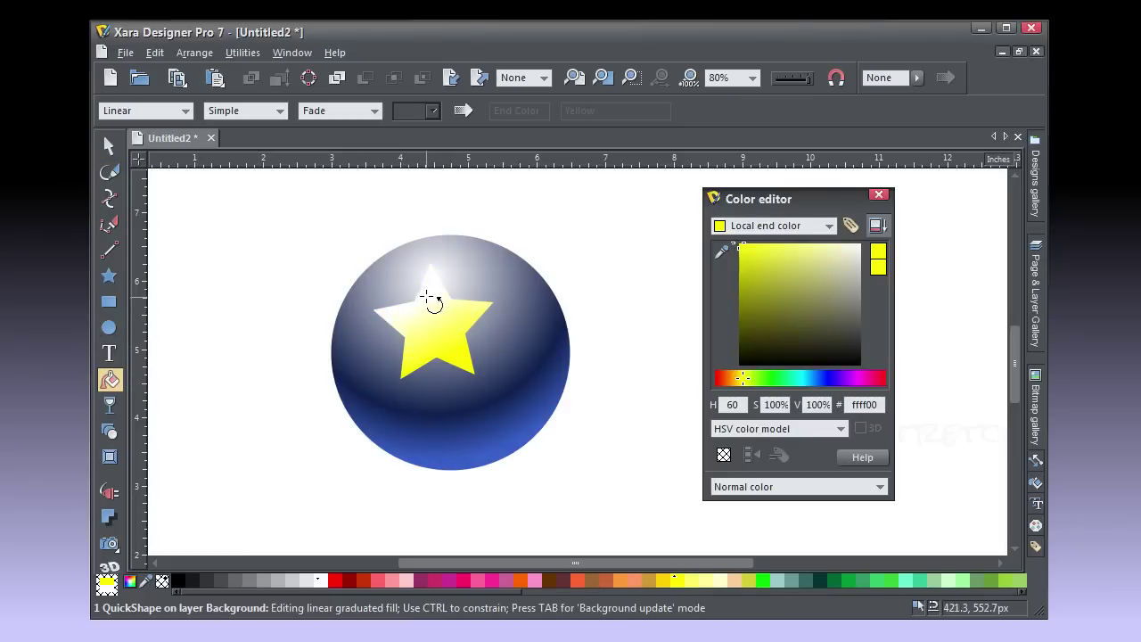
Step: Drop a copy of the yellow star onto the sphere's right edge
click(110, 147)
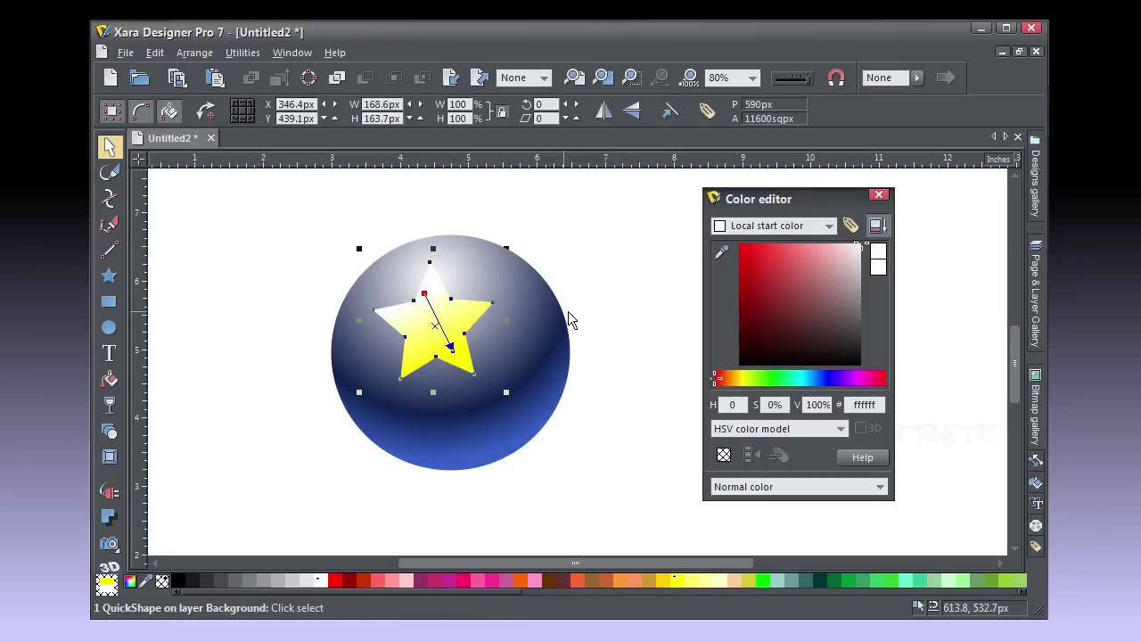
click(589, 303)
drag(458, 319, 599, 373)
click(610, 369)
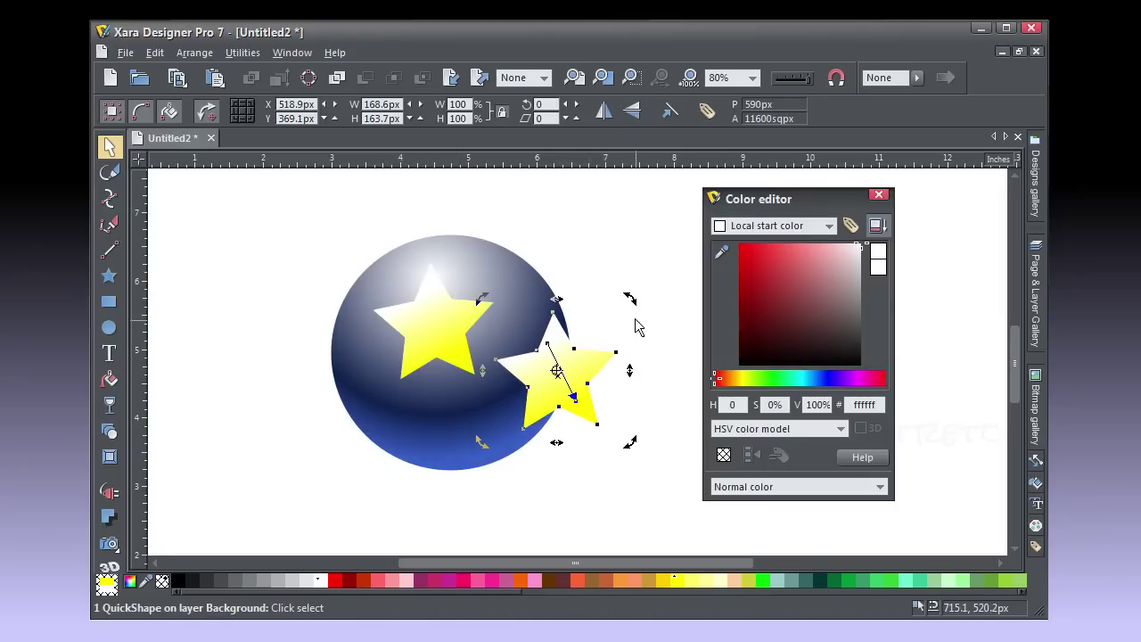
drag(632, 300, 609, 283)
key(Escape)
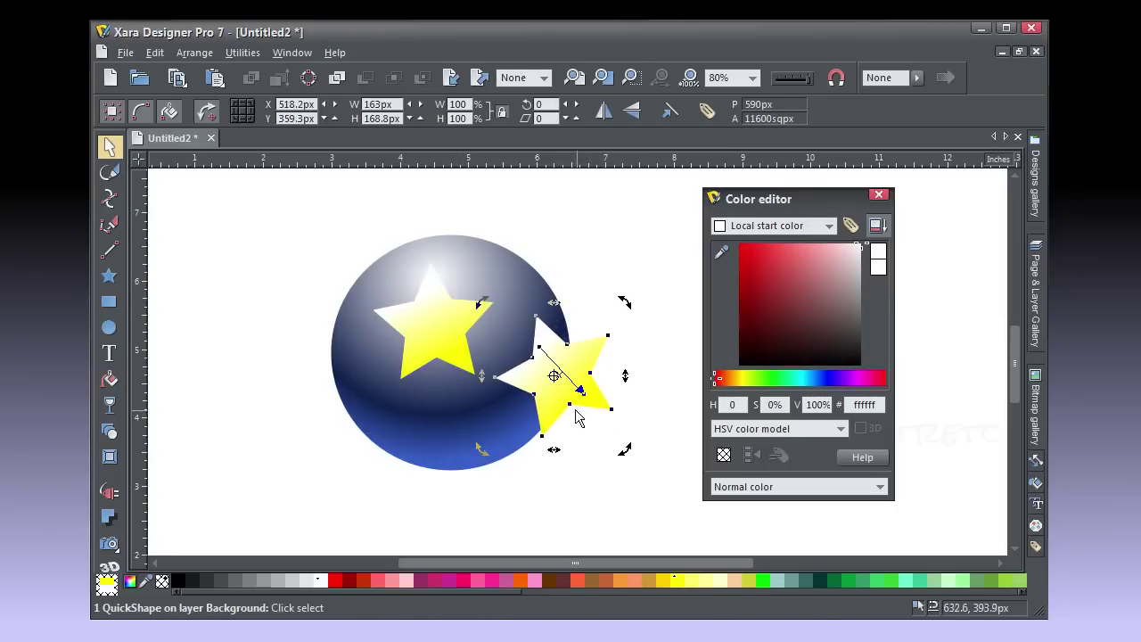
click(579, 415)
drag(622, 450, 631, 455)
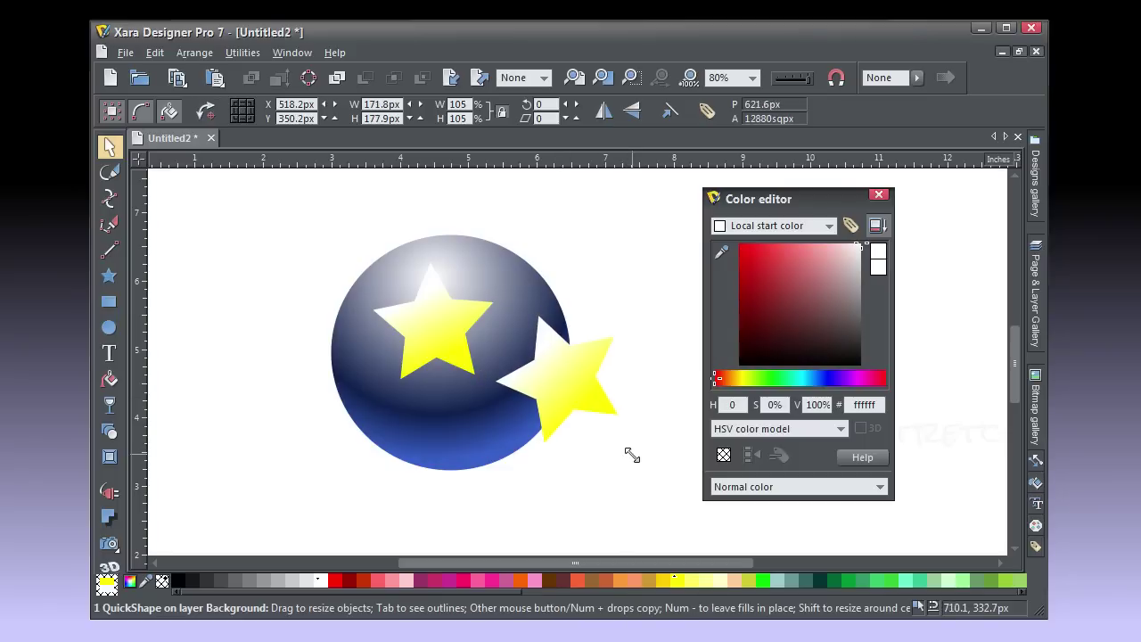
key(Escape)
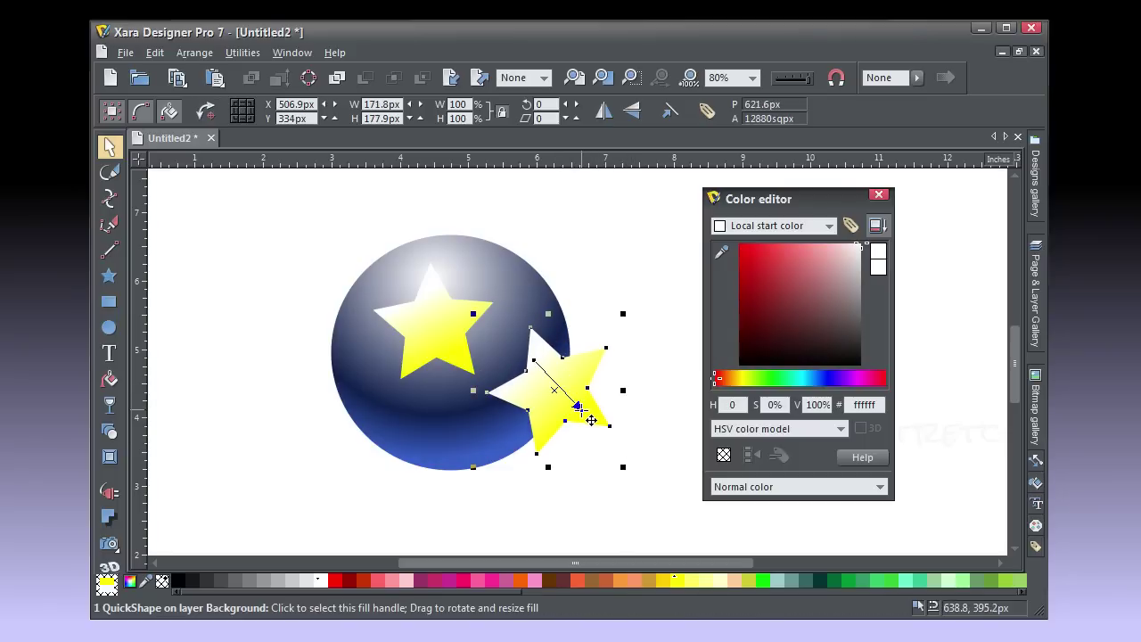
Step: Shorten the right star's gradient and darken its start colour to olive gold
mouse_move(577, 406)
mouse_down()
mouse_move(540, 395)
mouse_move(517, 357)
mouse_move(577, 416)
mouse_up()
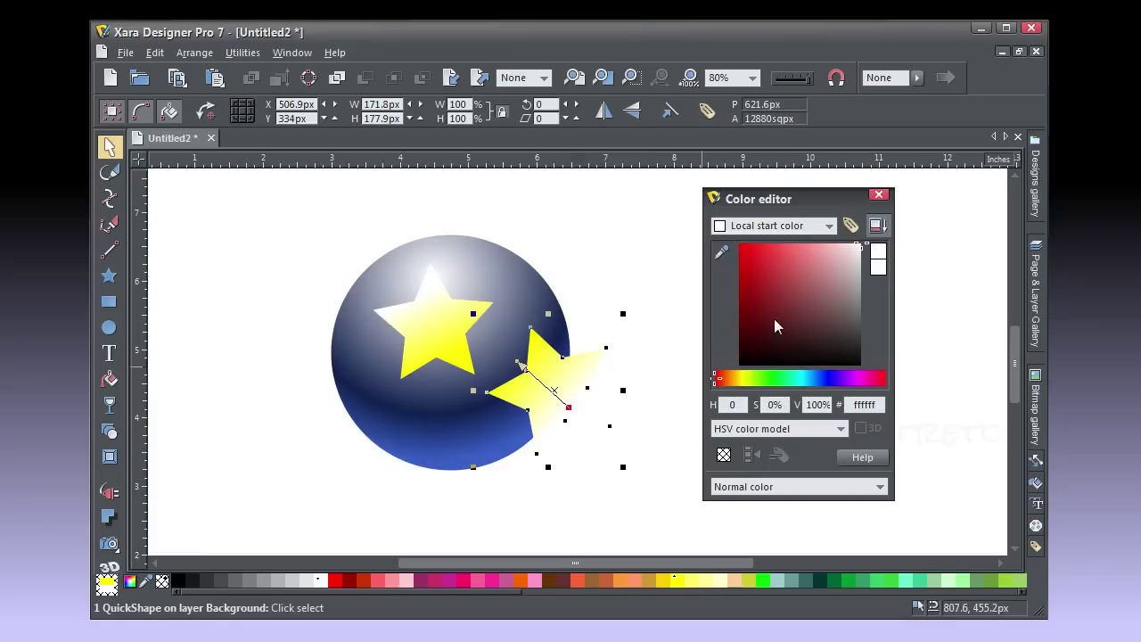
click(735, 379)
click(757, 292)
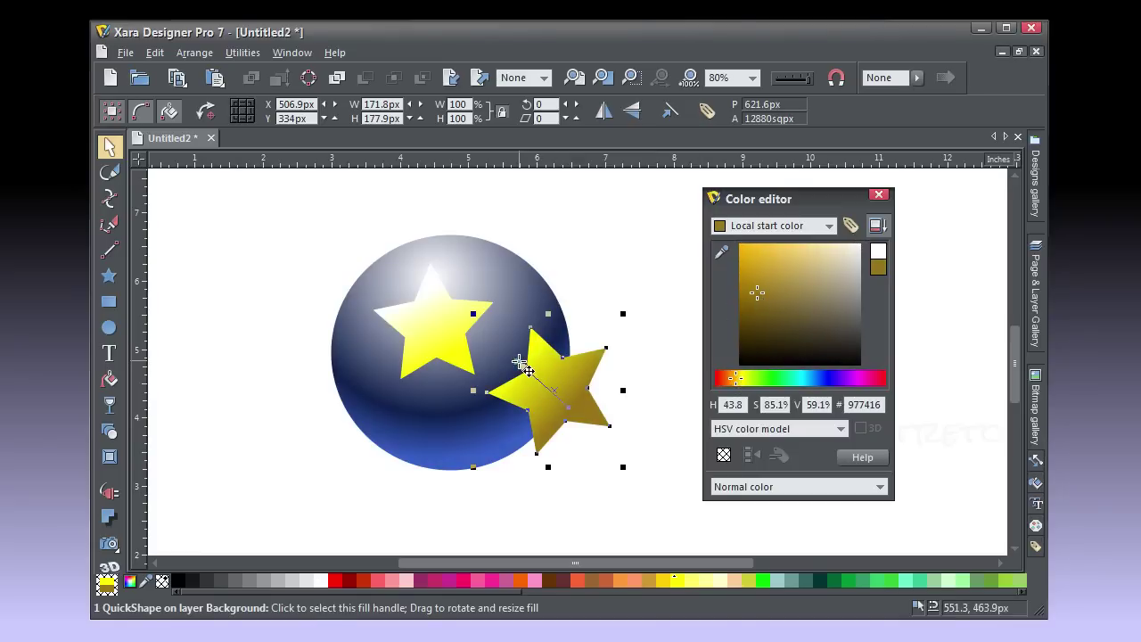
drag(519, 361, 487, 340)
Step: Shrink the top star and drop a tilted copy at the lower left, shifting its hue to yellow
click(448, 339)
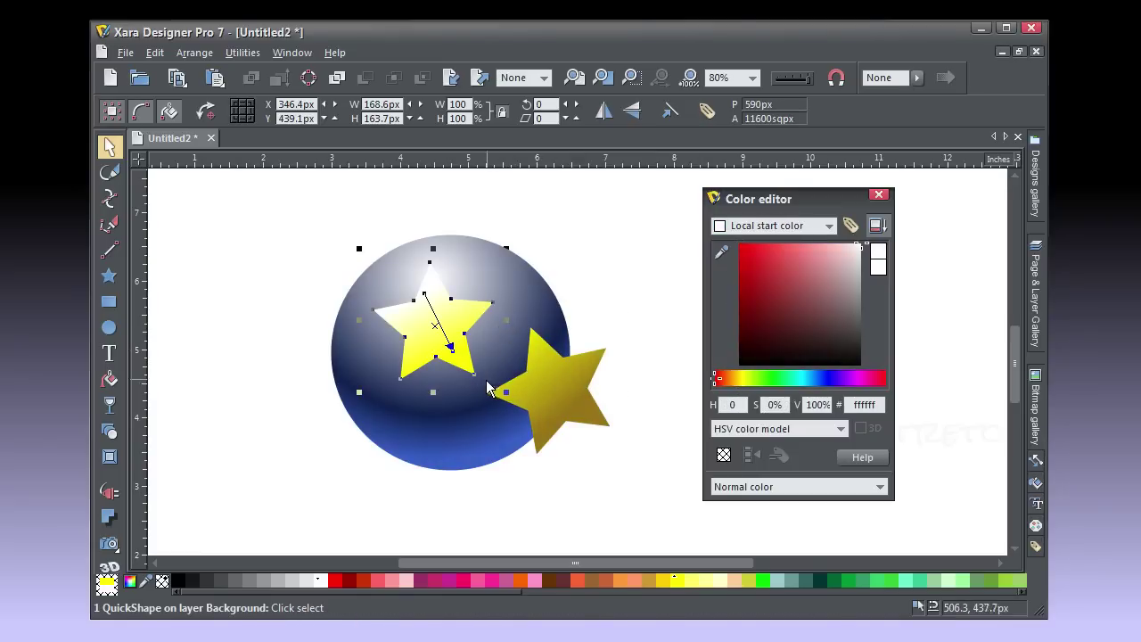
drag(505, 391, 495, 380)
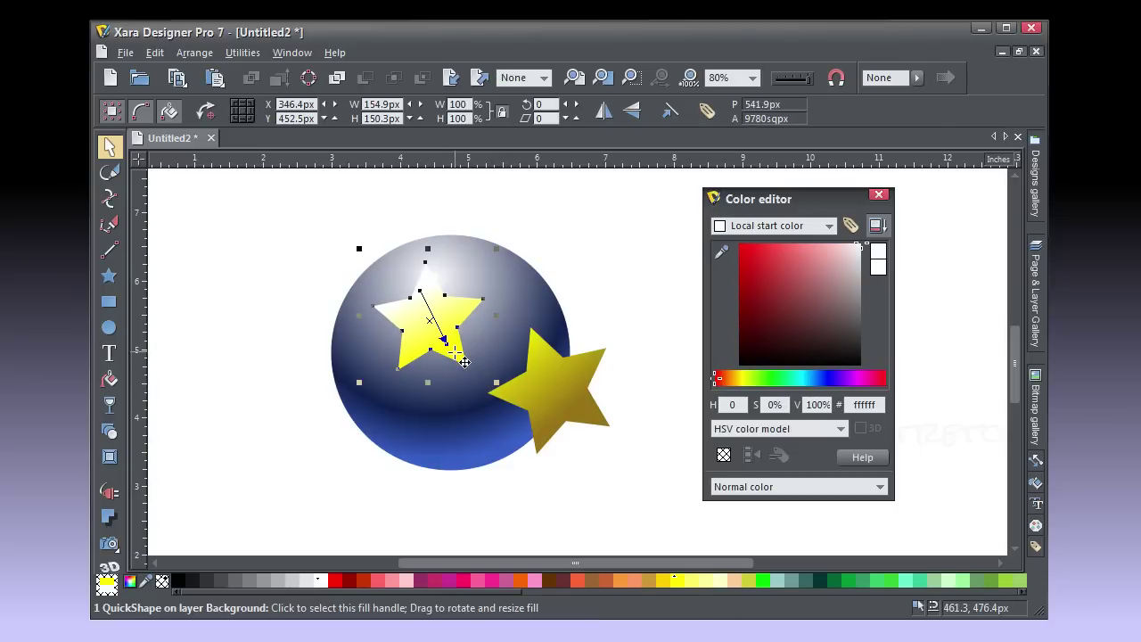
drag(440, 314, 395, 456)
right_click(390, 443)
click(395, 456)
drag(430, 525, 403, 447)
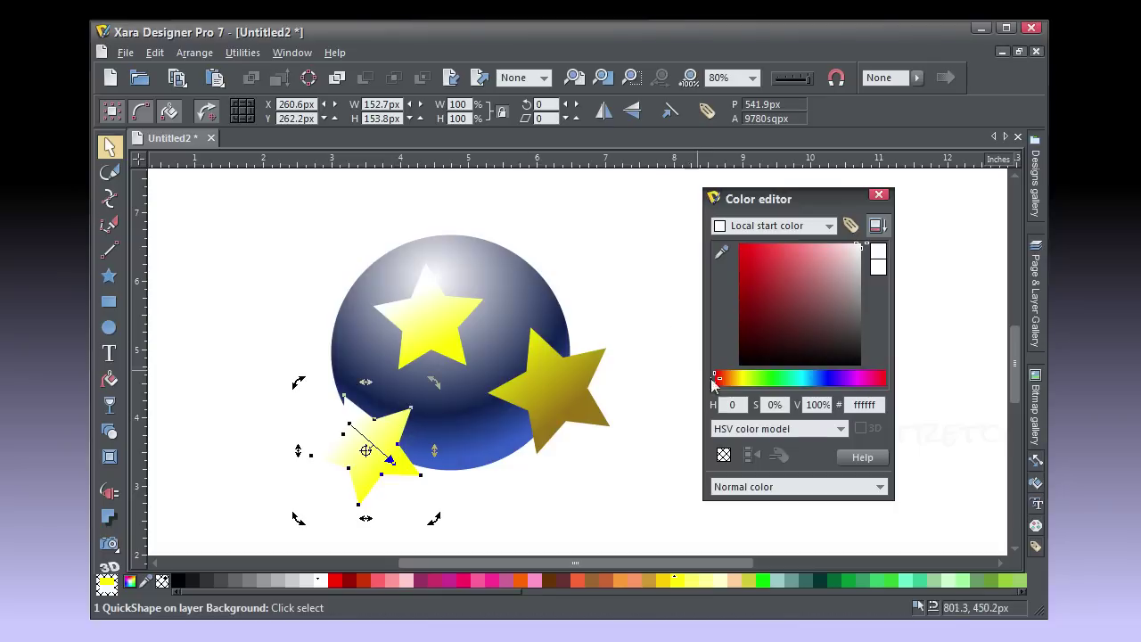
drag(745, 381, 738, 381)
Step: Make the lower-left star pale yellow, then select all three stars and group them with Ctrl+G
click(788, 254)
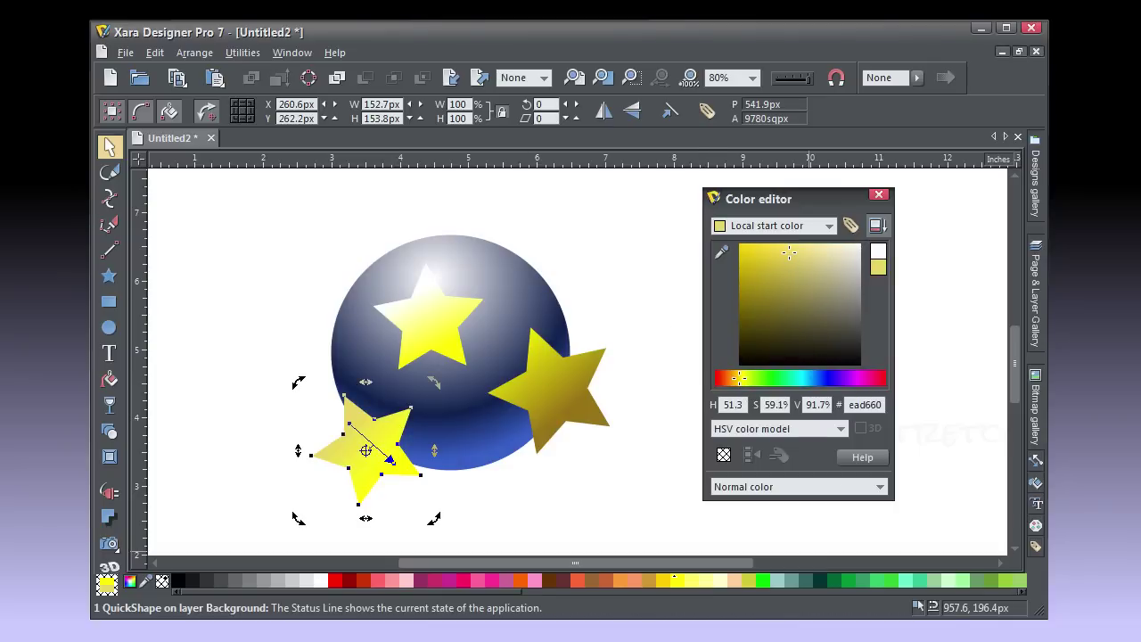
key(Escape)
click(564, 406)
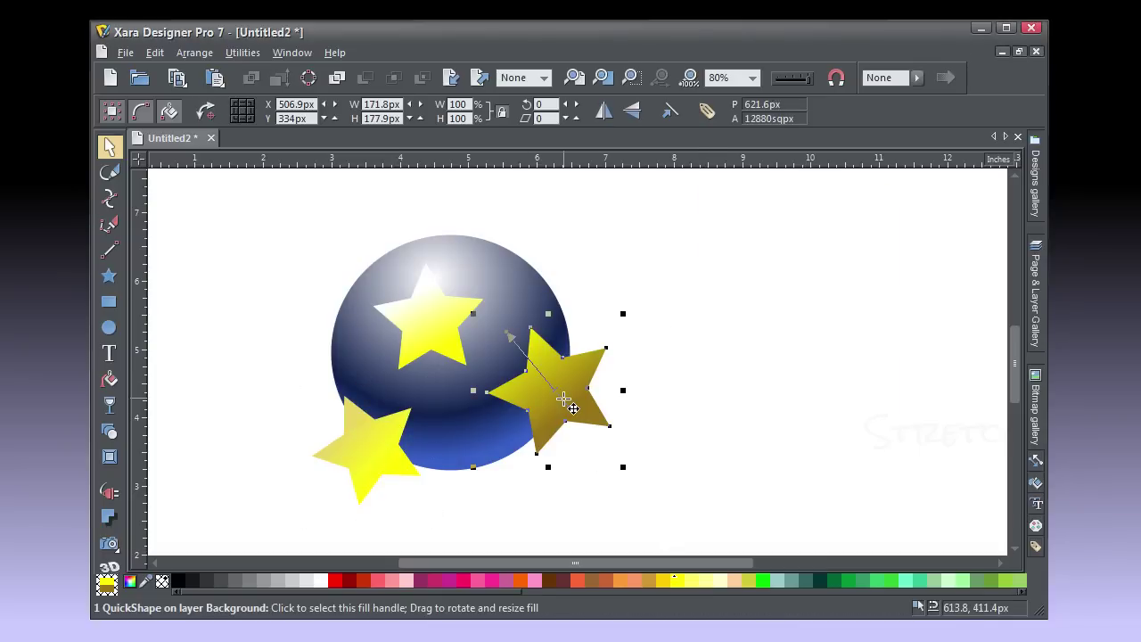
shift+click(434, 319)
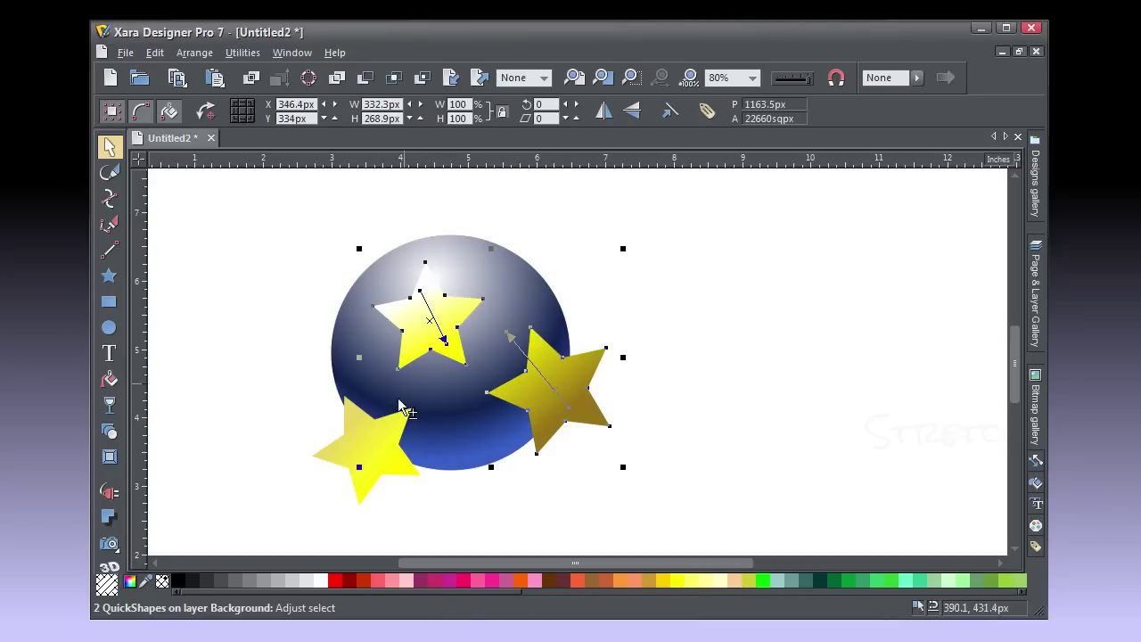
shift+click(384, 450)
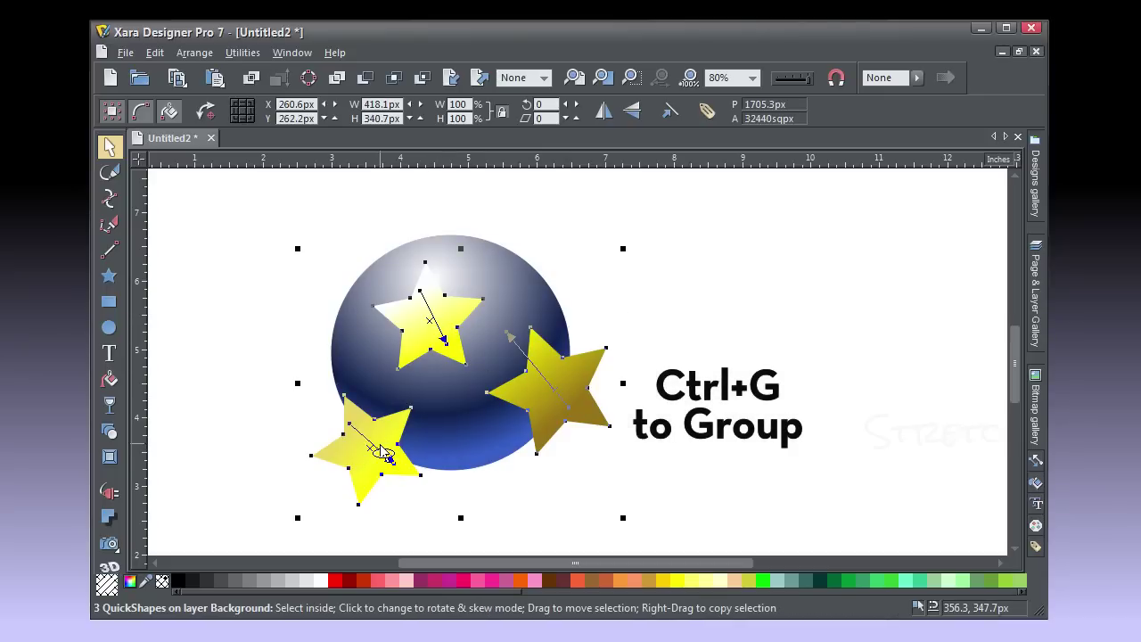
key(ctrl+g)
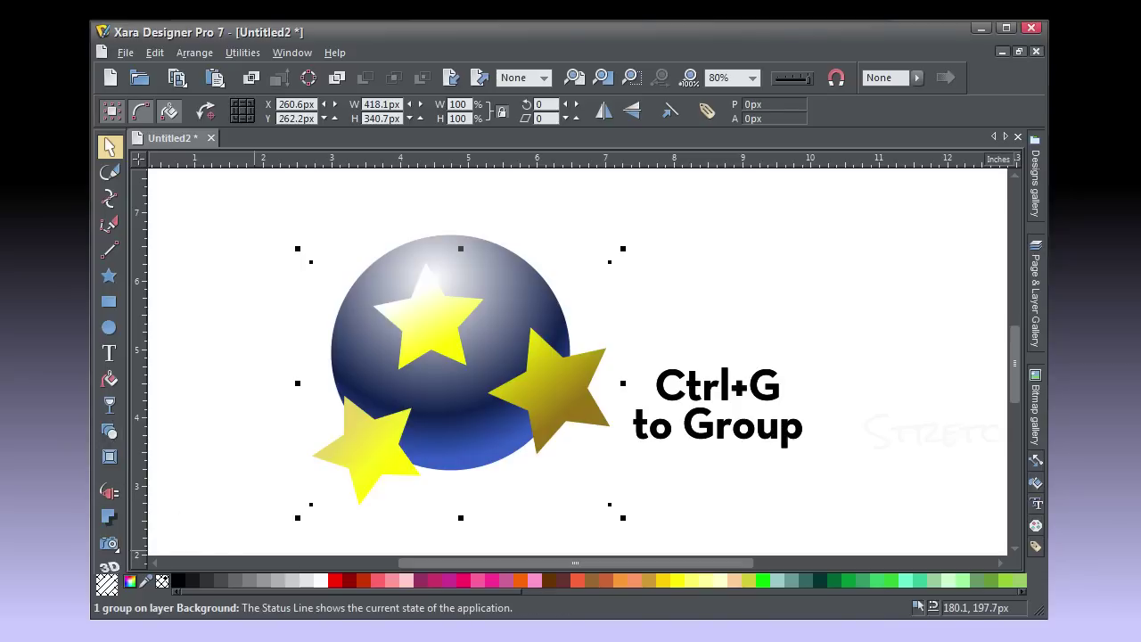
Step: Toggle the star group to rotate-and-skew handles and back to resize handles
click(205, 111)
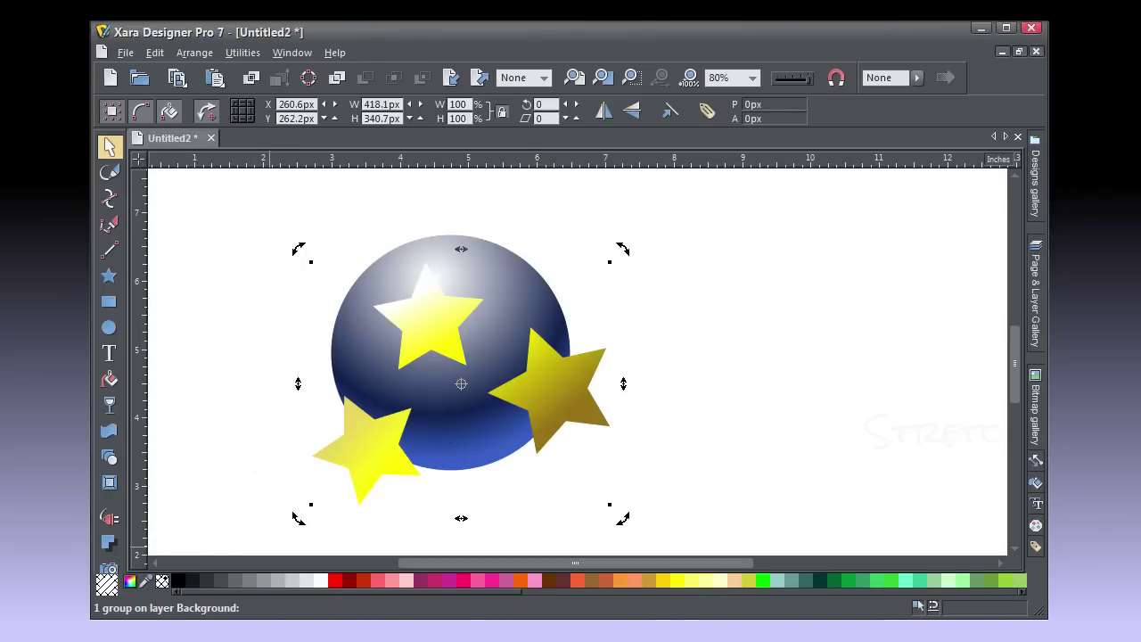
click(443, 327)
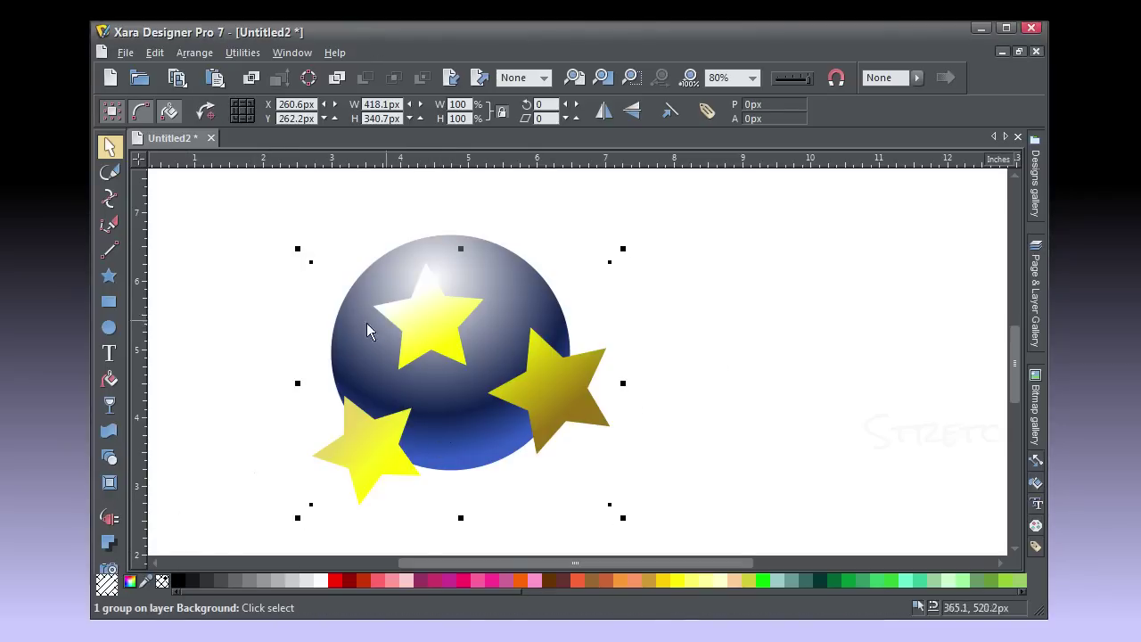
click(109, 431)
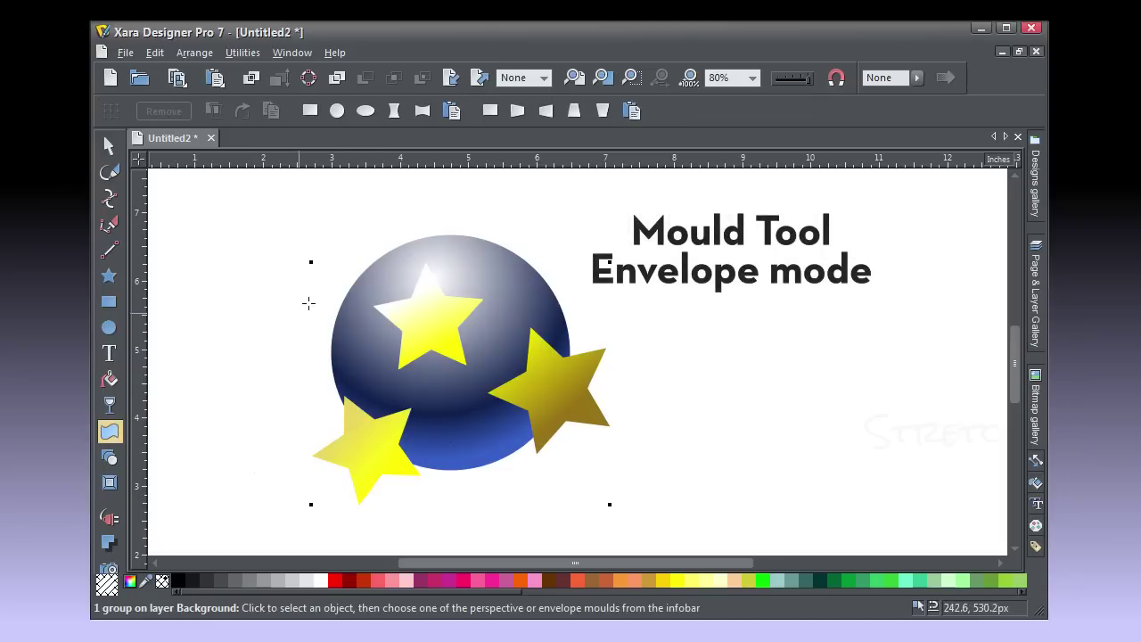
Step: Apply a circular envelope to the stars, convert them to editable shapes, and ClipView them inside the sphere
click(337, 111)
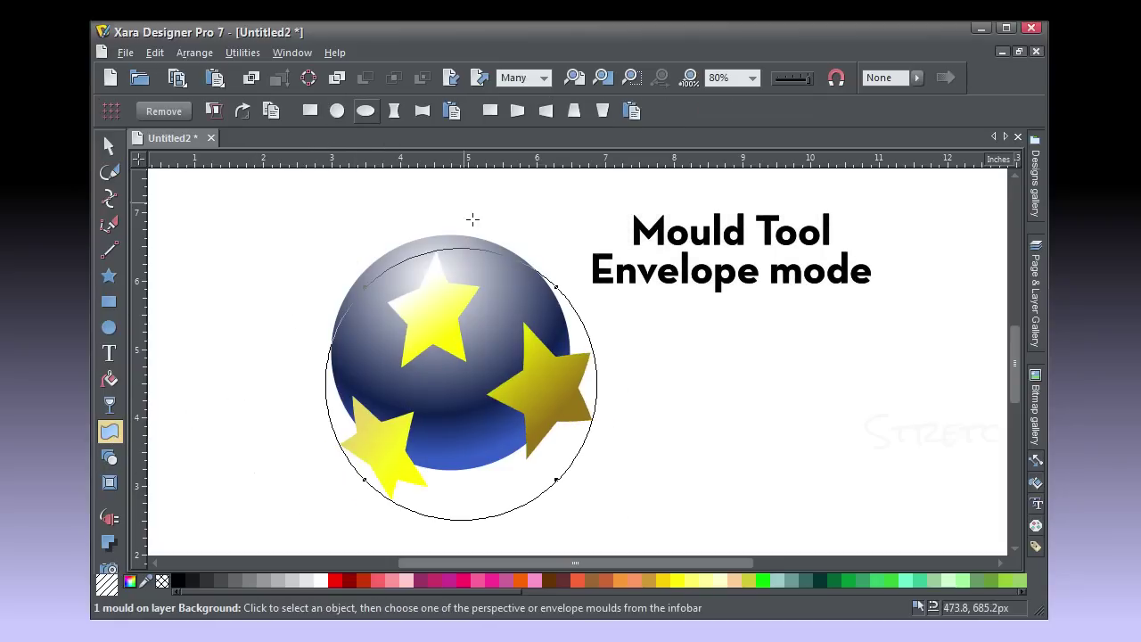
click(109, 145)
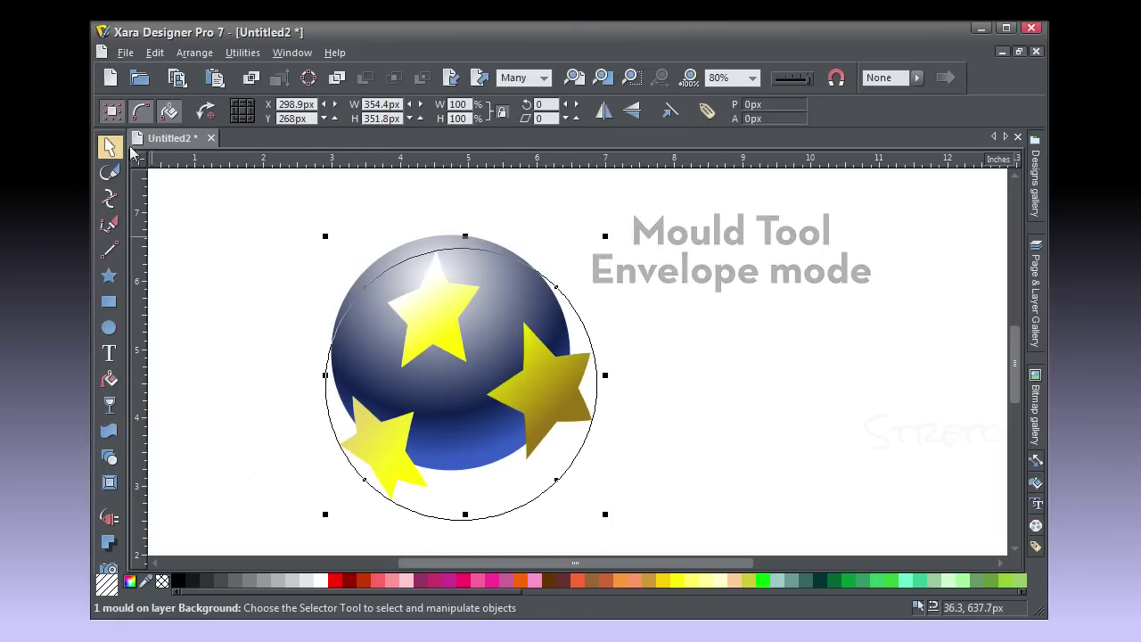
click(195, 54)
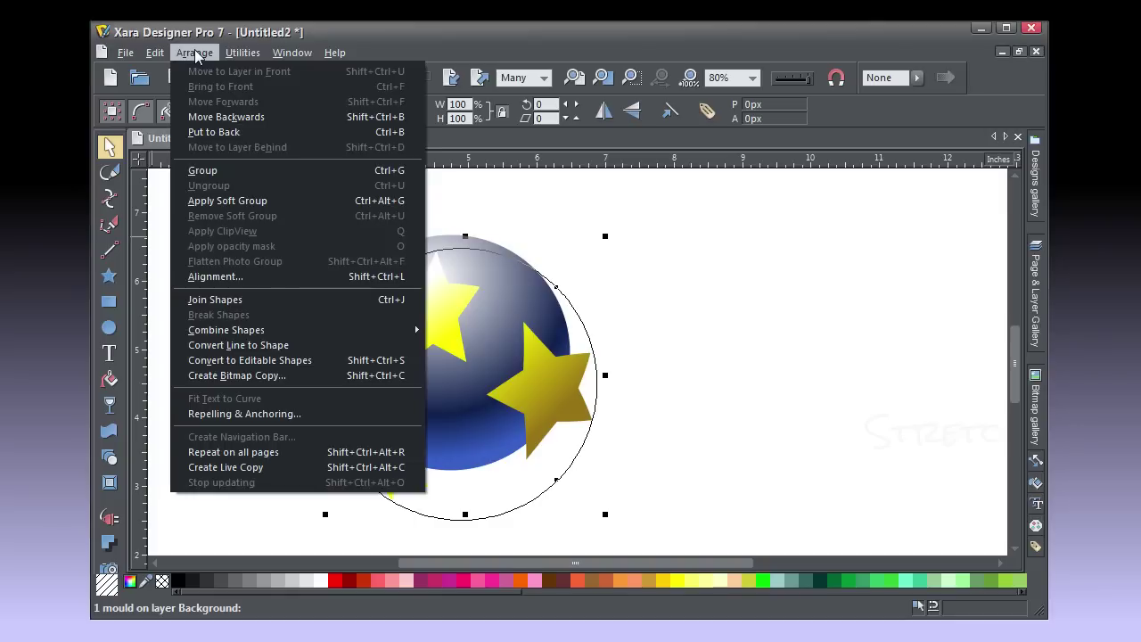
click(271, 360)
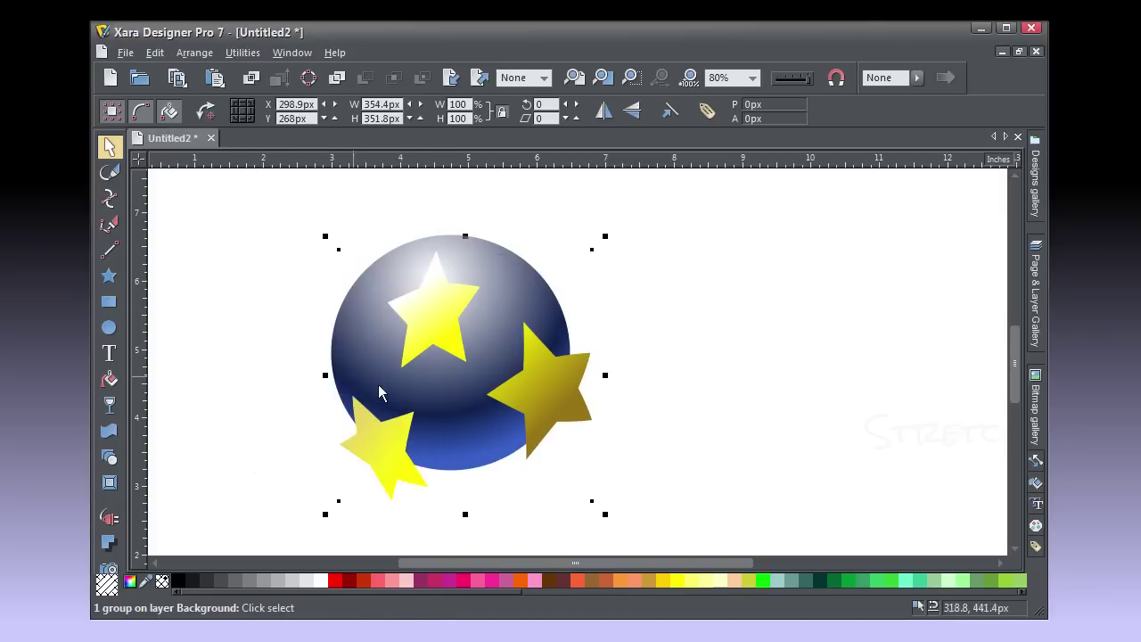
shift+click(500, 293)
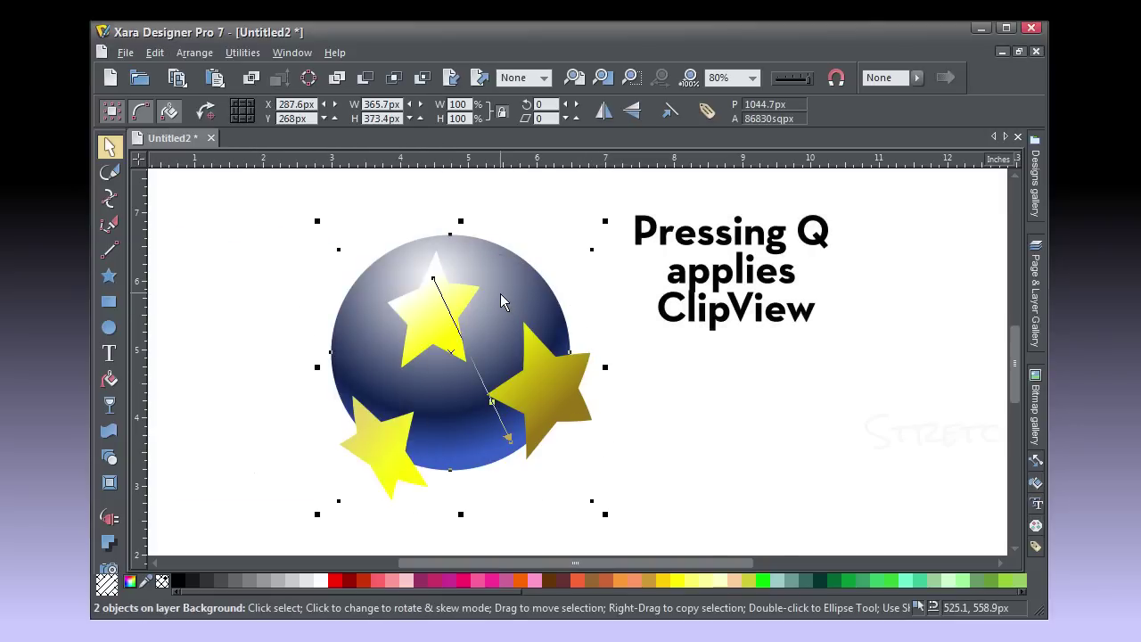
key(q)
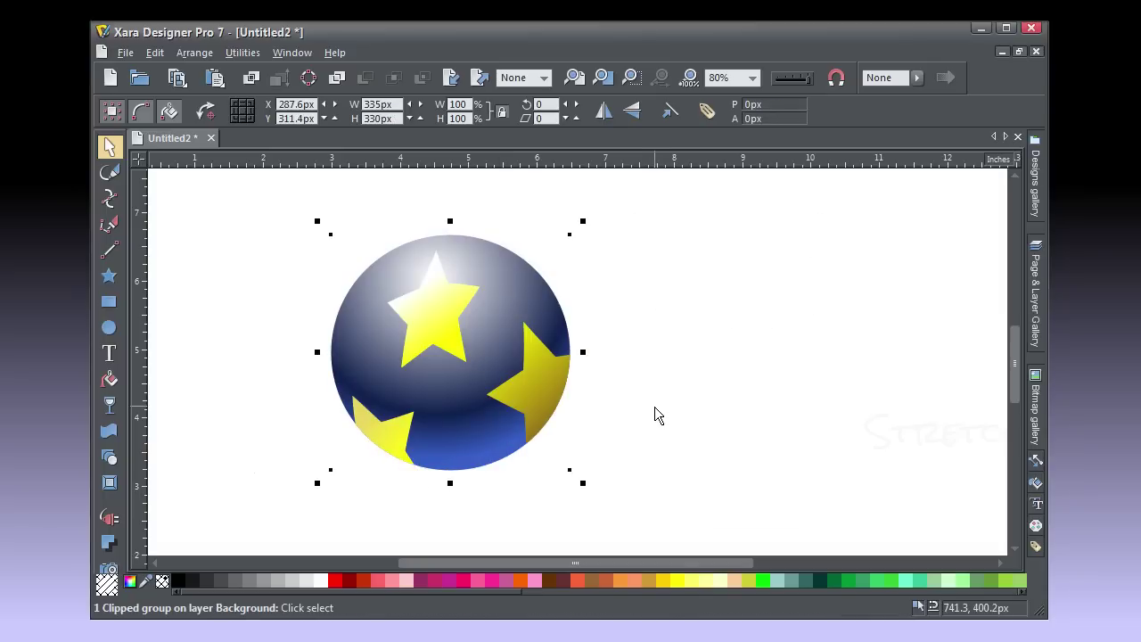
Step: Name the clipped star-ball group 'ball' in the Names dialog, then close it and deselect
right_click(495, 383)
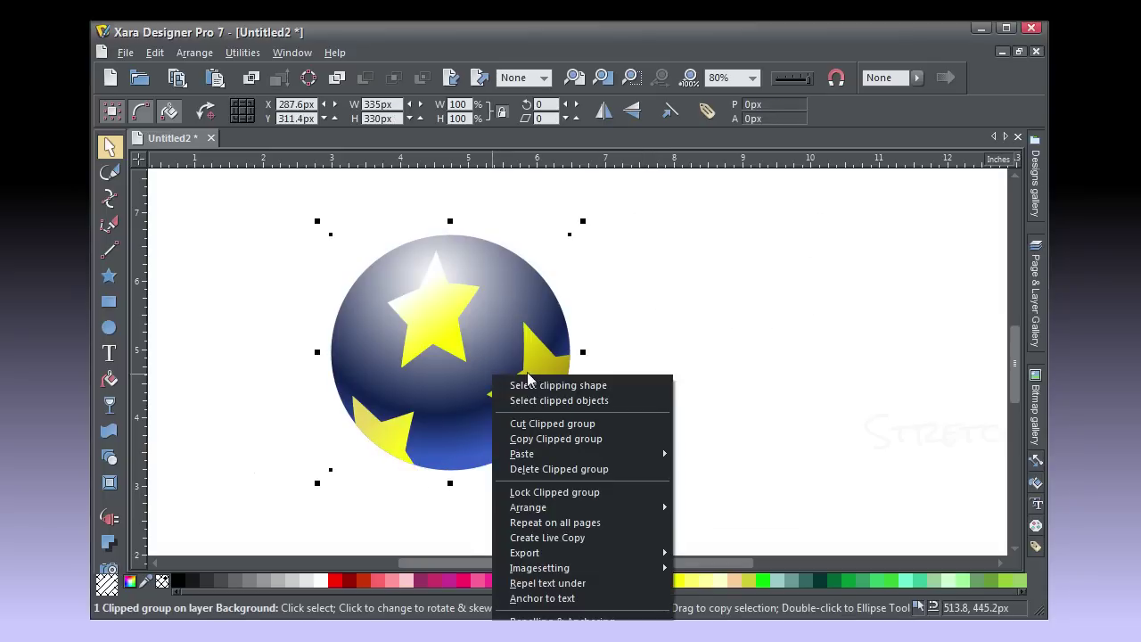
click(620, 342)
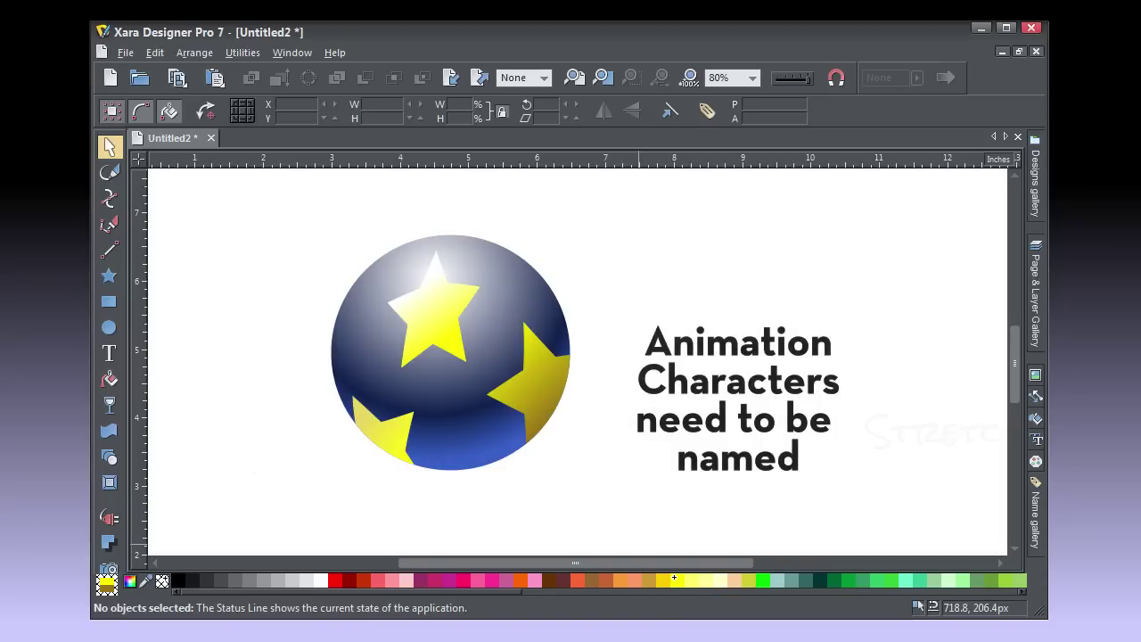
right_click(441, 250)
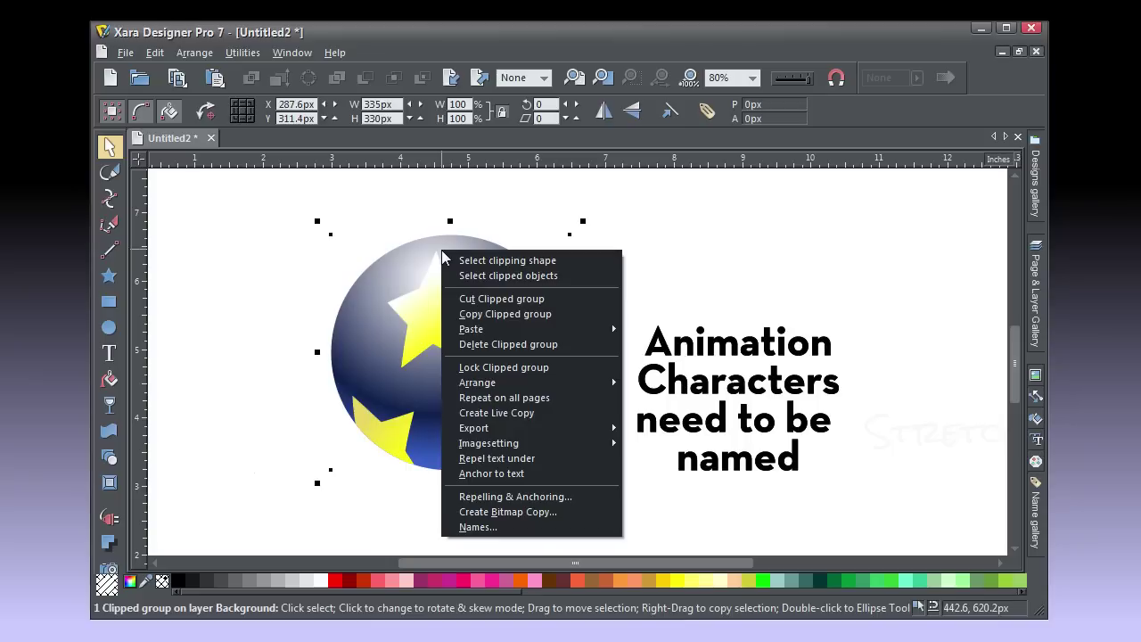
click(530, 528)
click(475, 300)
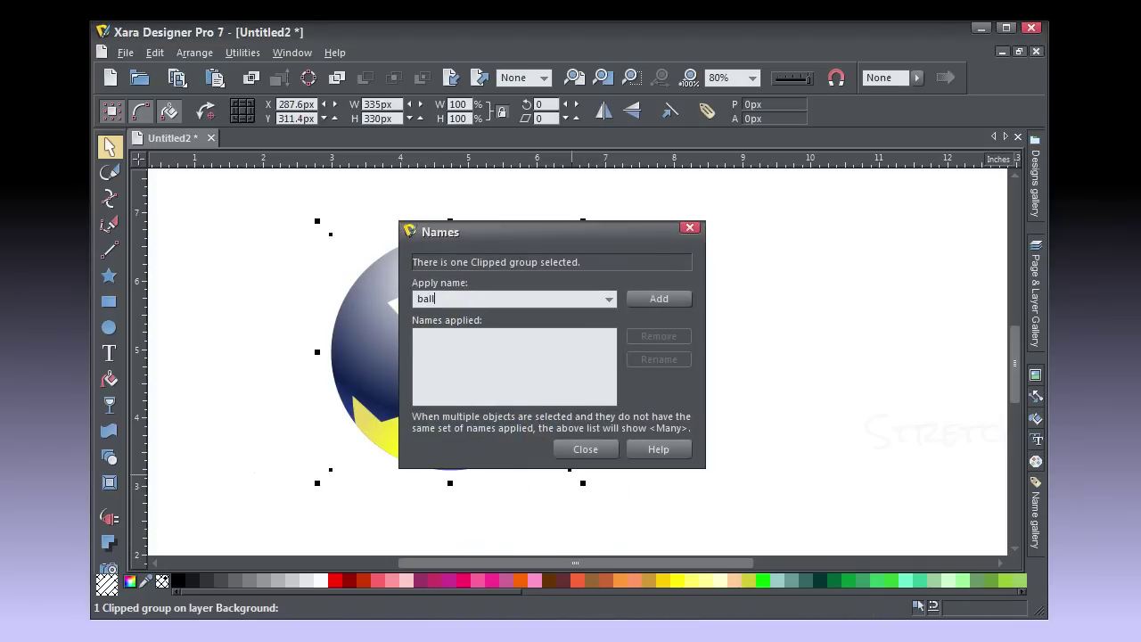
click(651, 301)
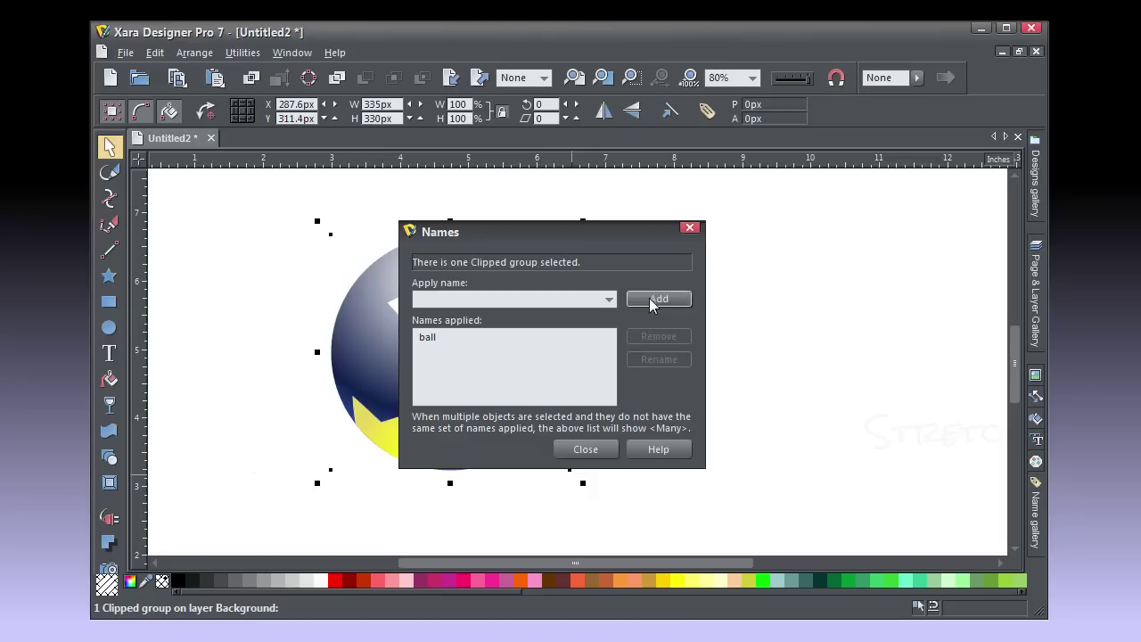
click(585, 450)
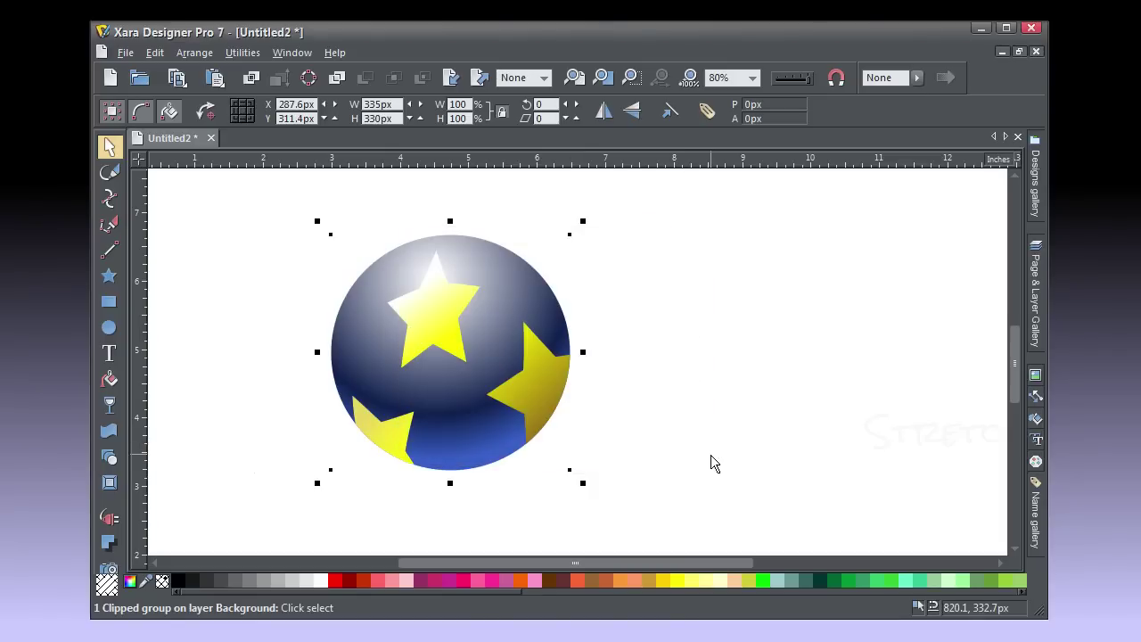
click(710, 455)
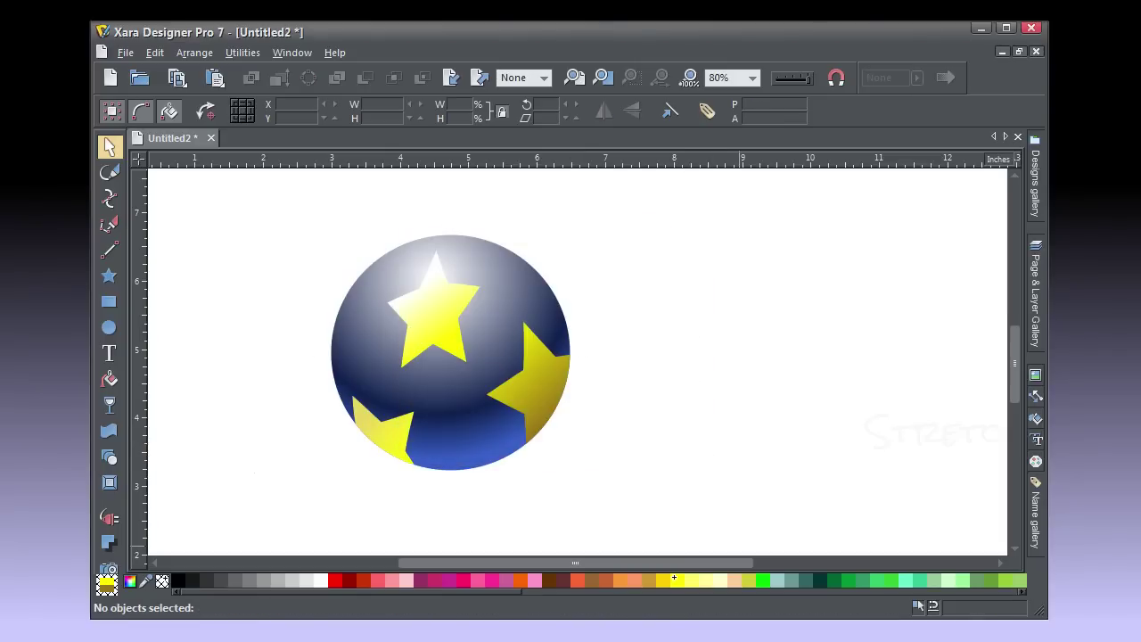
Step: Move the ball up-left and draw a large ellipse to its right
drag(496, 354, 372, 323)
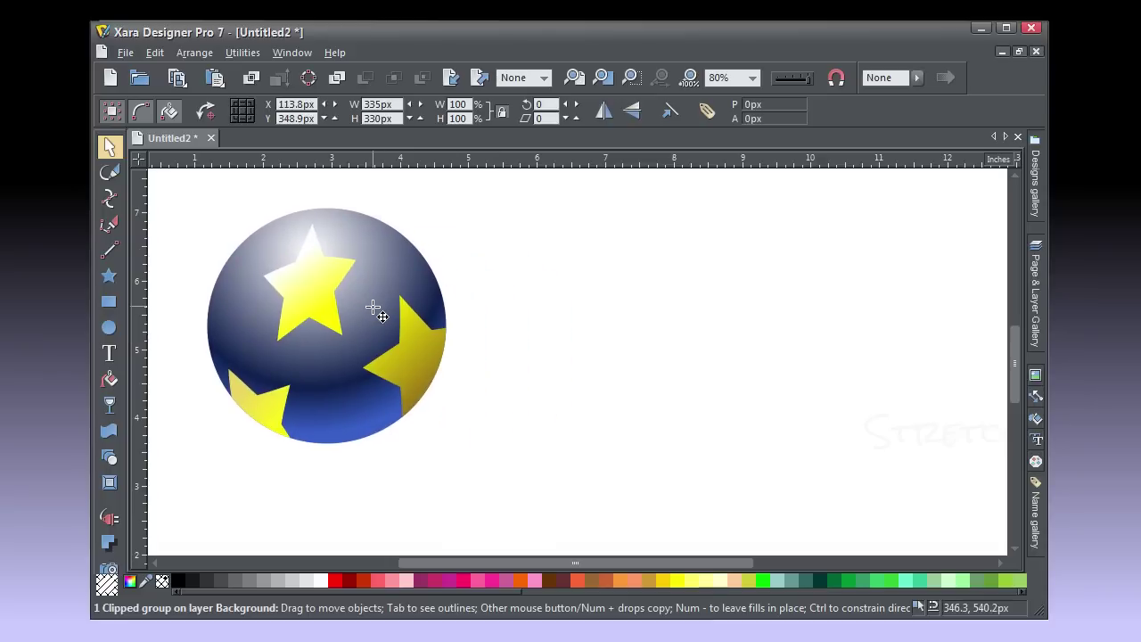
click(109, 327)
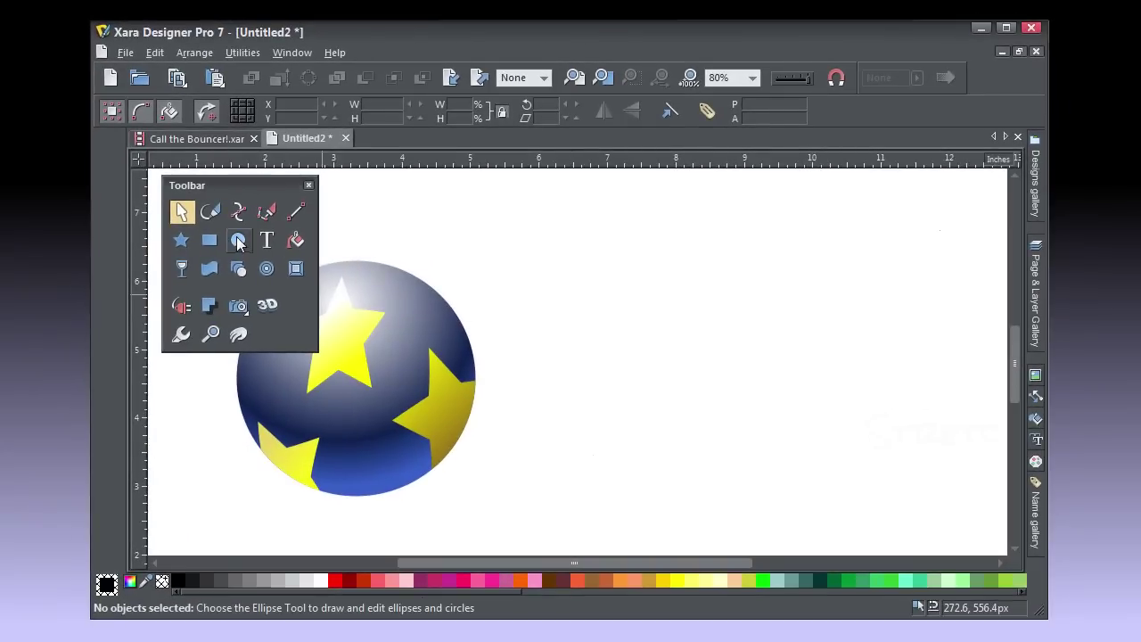
click(238, 241)
drag(542, 321, 913, 440)
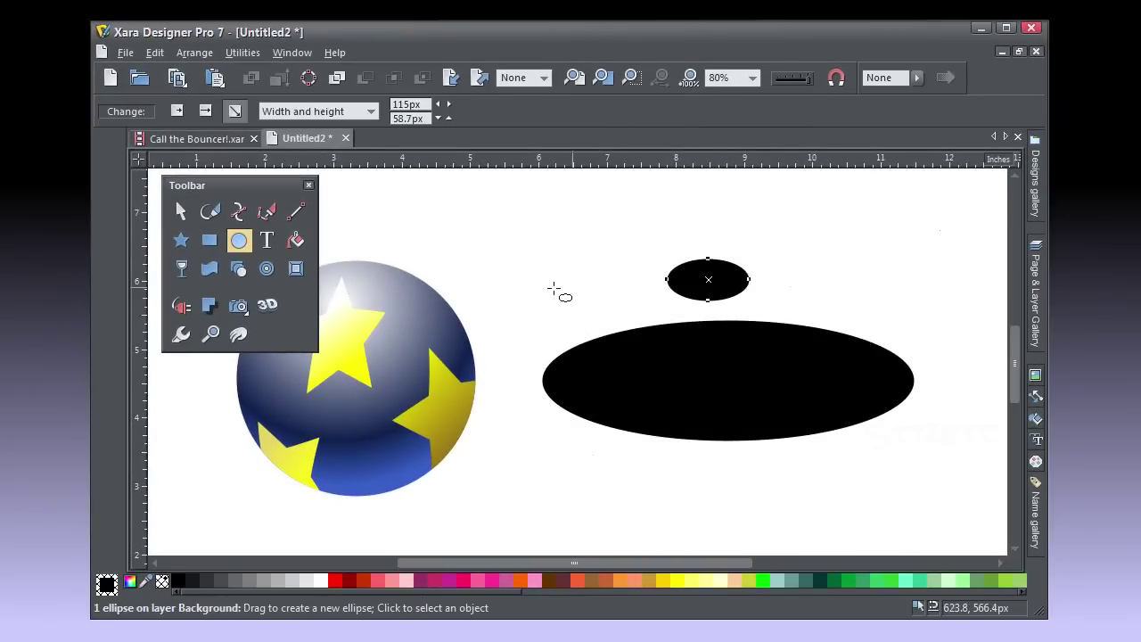
Step: Give the small ellipse 87.5% and the large ellipse 94.5% flat transparency
click(181, 268)
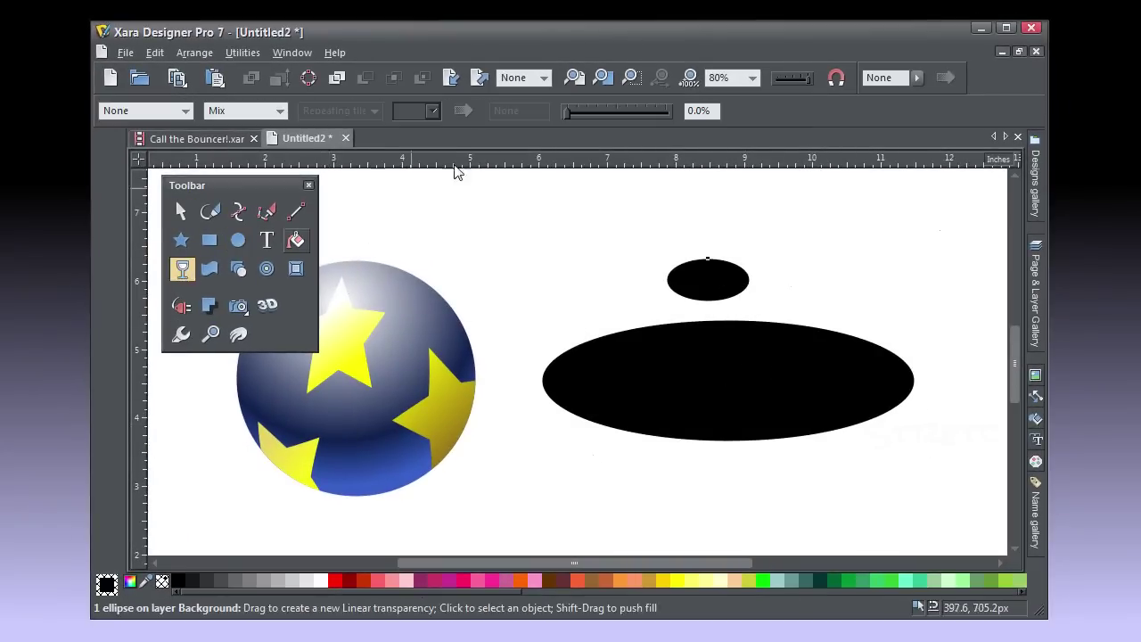
click(654, 114)
click(691, 361)
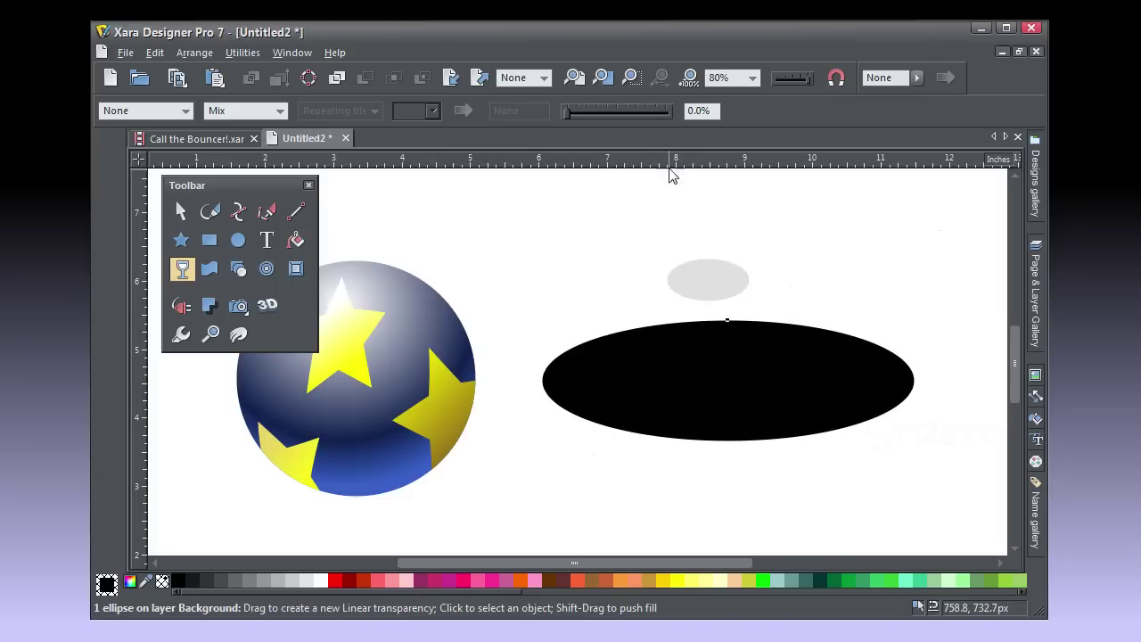
click(662, 113)
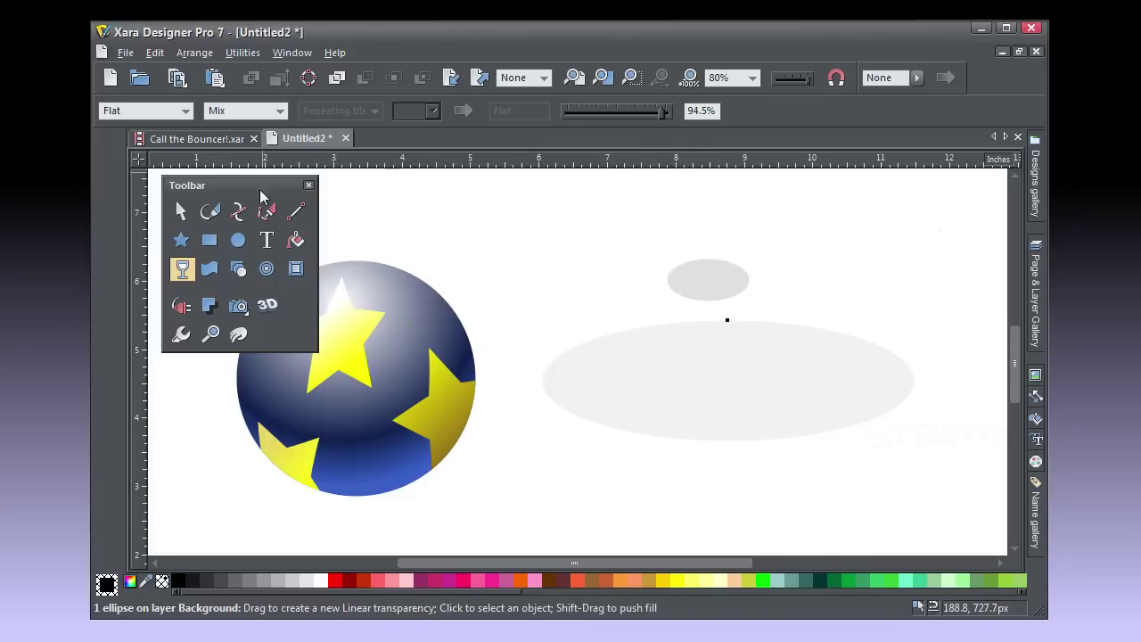
click(181, 211)
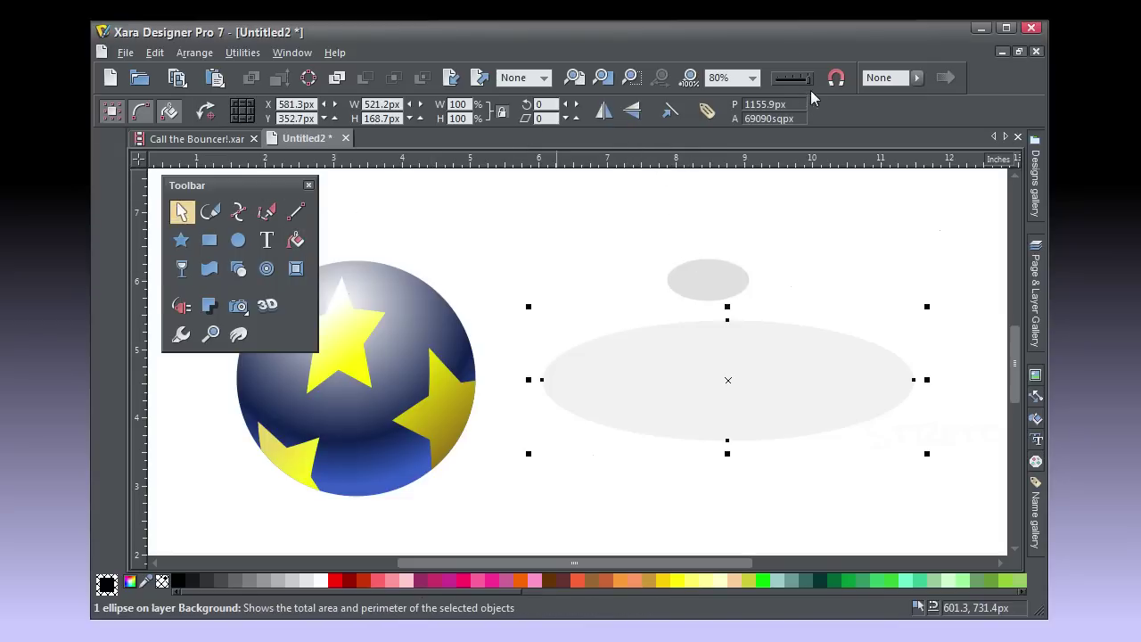
Step: Switch to outline display, move the small ellipse inside the large one, and select both
drag(807, 78, 773, 78)
drag(707, 303, 743, 379)
click(723, 305)
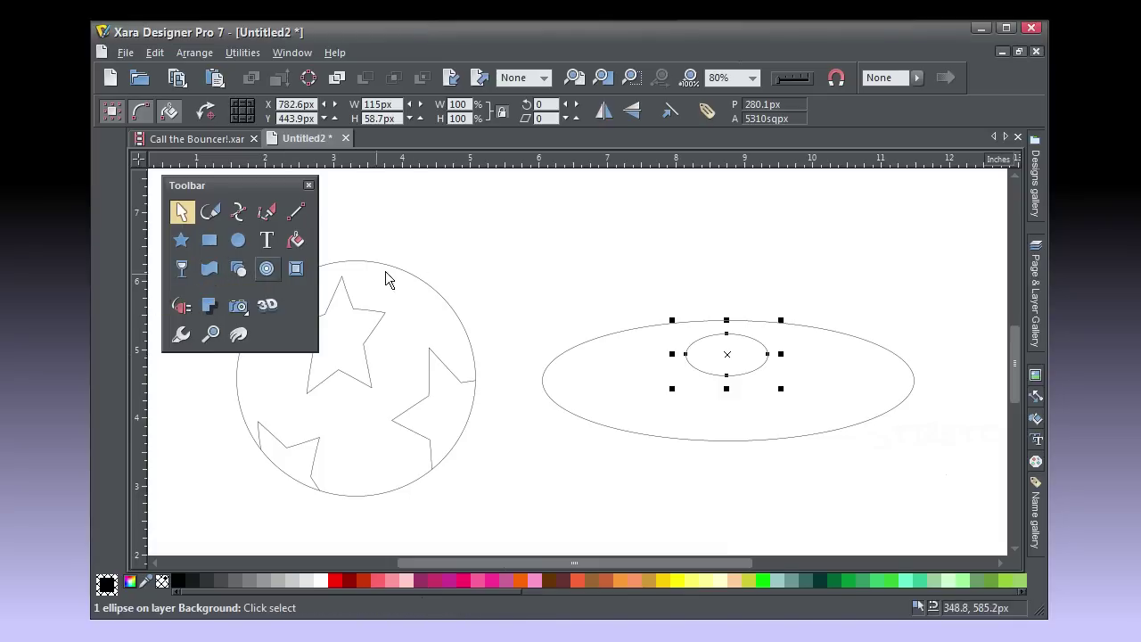
click(580, 300)
drag(900, 486, 940, 509)
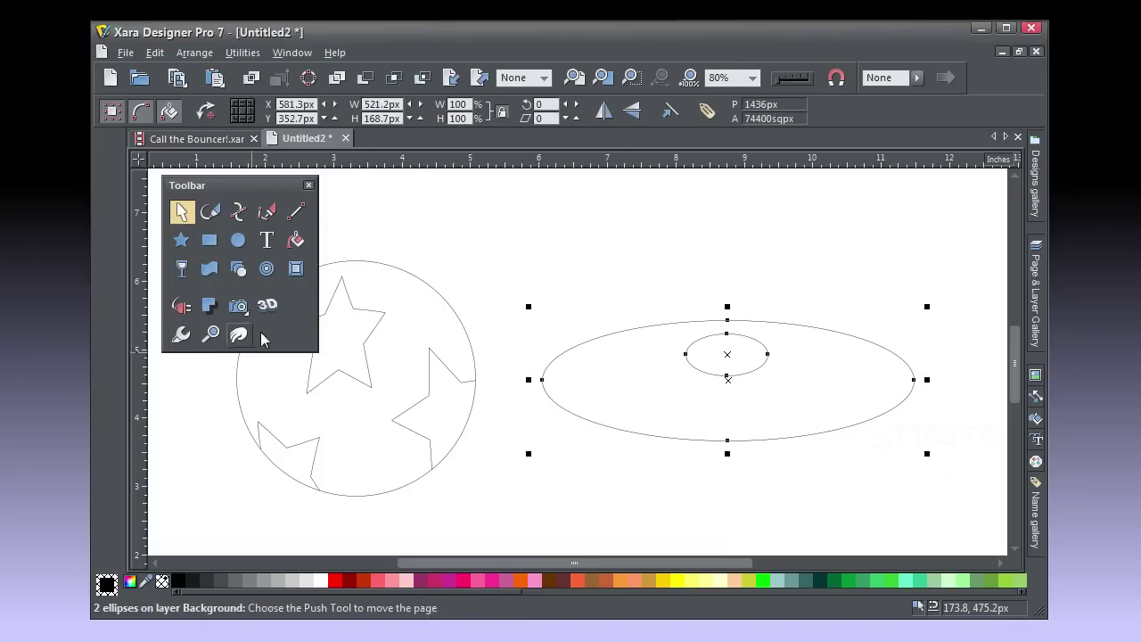
Step: Blend the large ellipse into the small one and set the blend to 12 steps
click(237, 268)
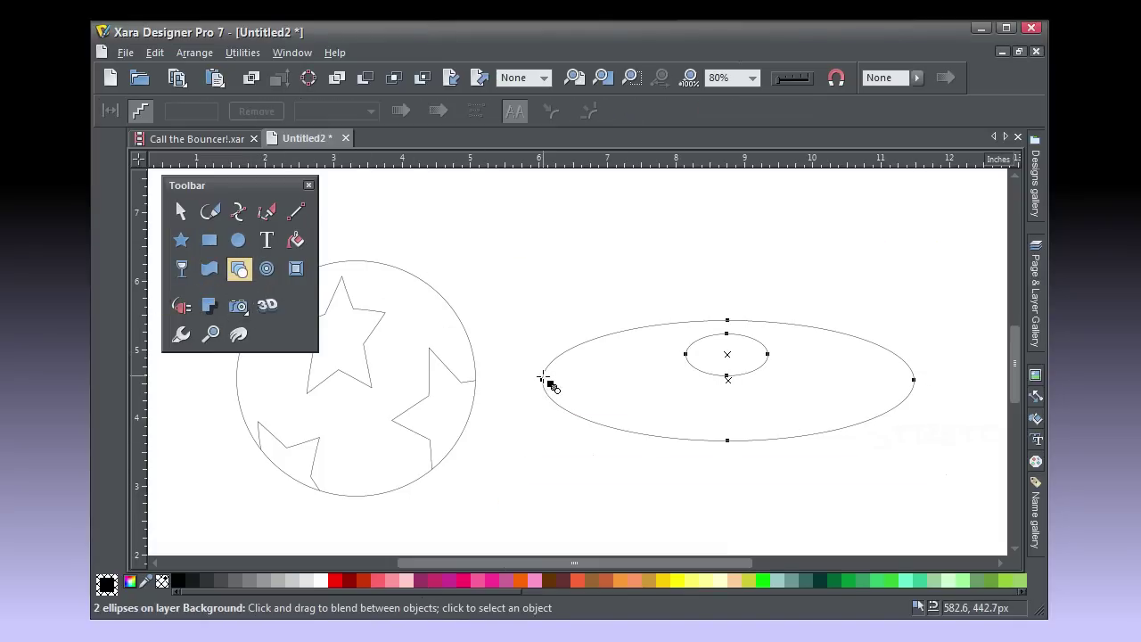
drag(541, 380, 686, 357)
click(781, 79)
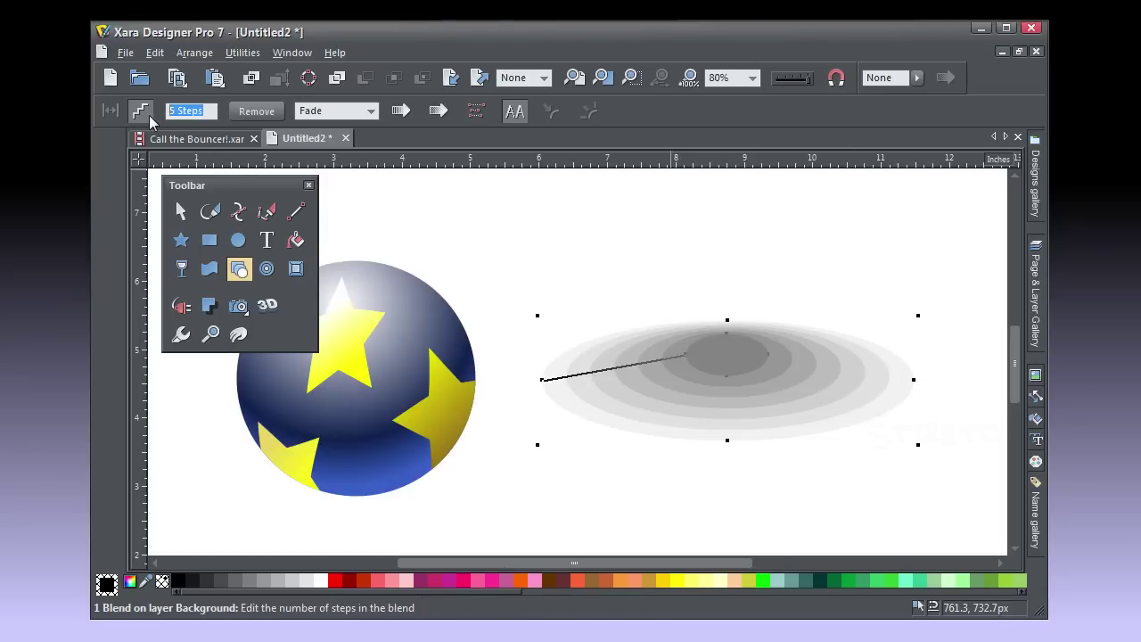
text(12)
key(Return)
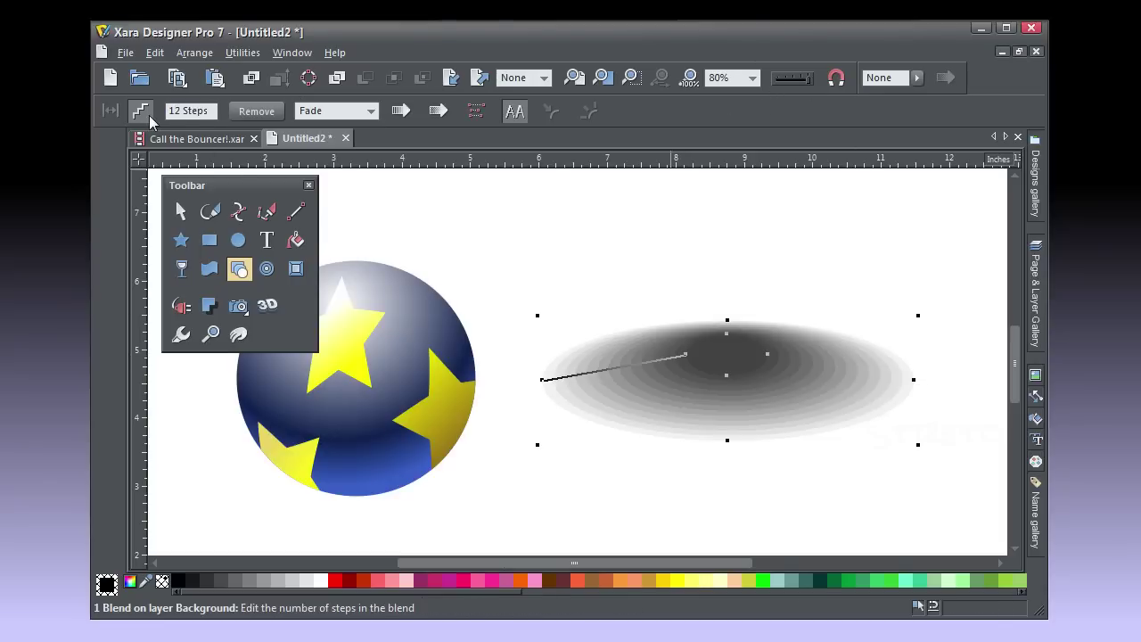
click(181, 212)
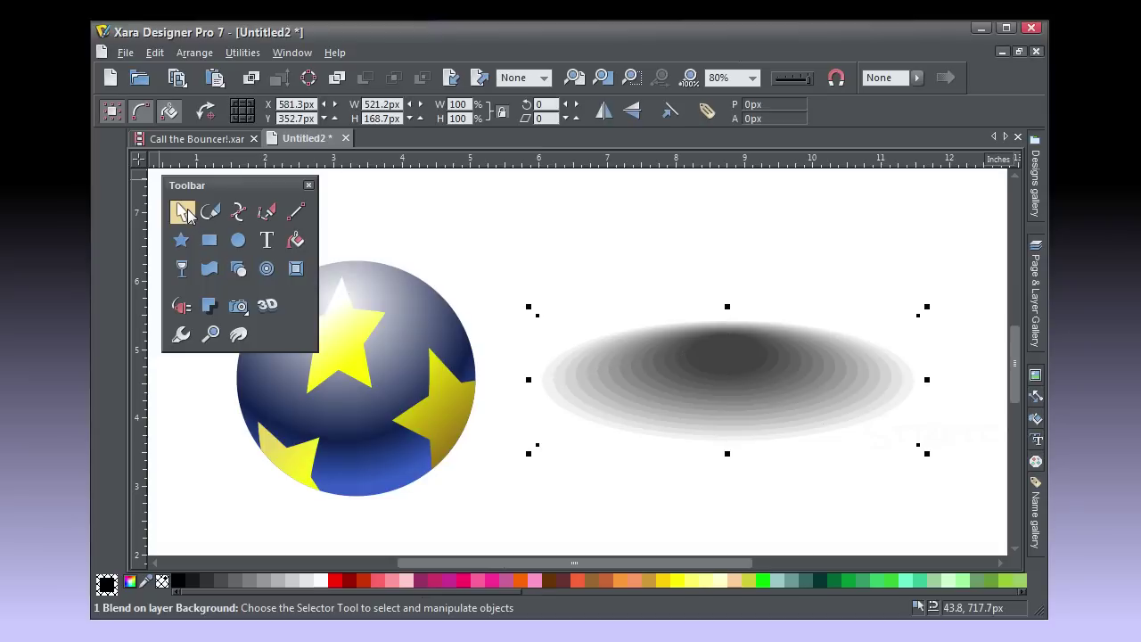
click(552, 247)
Step: Draw an ellipse covering the shadow blend and remove its fill colour
click(238, 240)
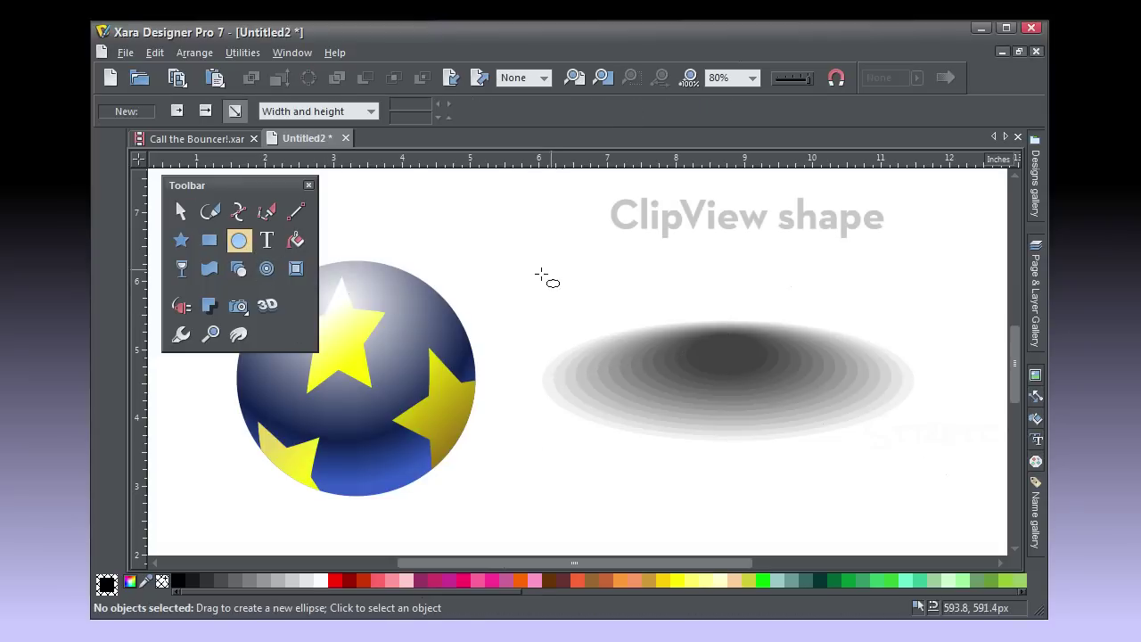
drag(524, 289, 948, 483)
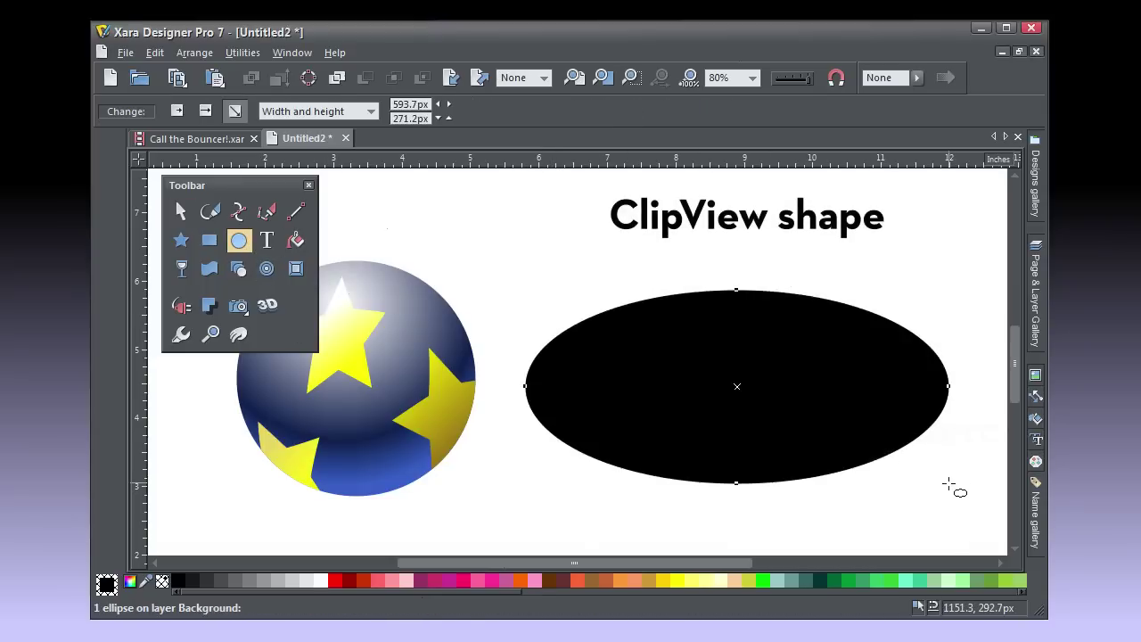
click(181, 211)
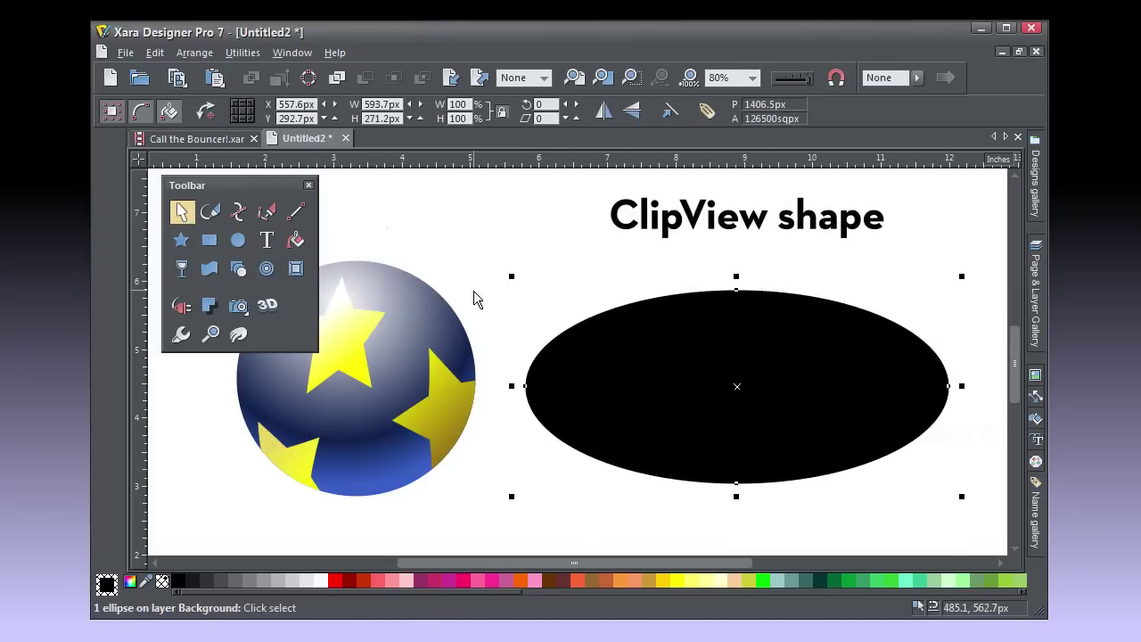
click(161, 582)
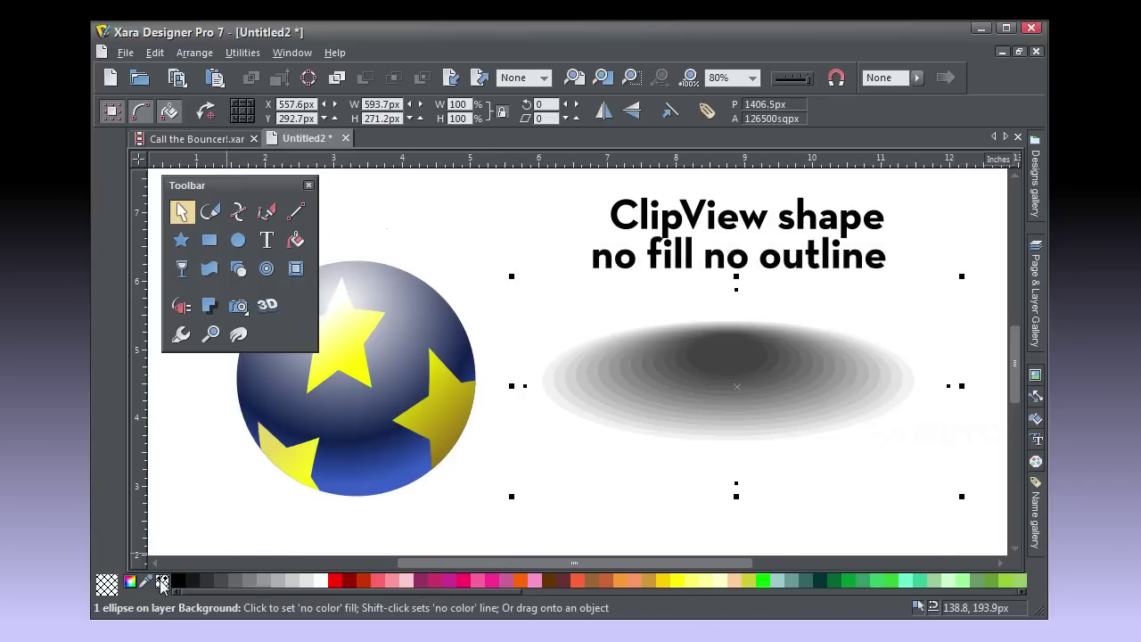
right_click(161, 582)
click(407, 204)
Step: Select the ellipse and blend, clip them with Q, and move the clipped shadow up-left
drag(408, 199, 968, 511)
key(q)
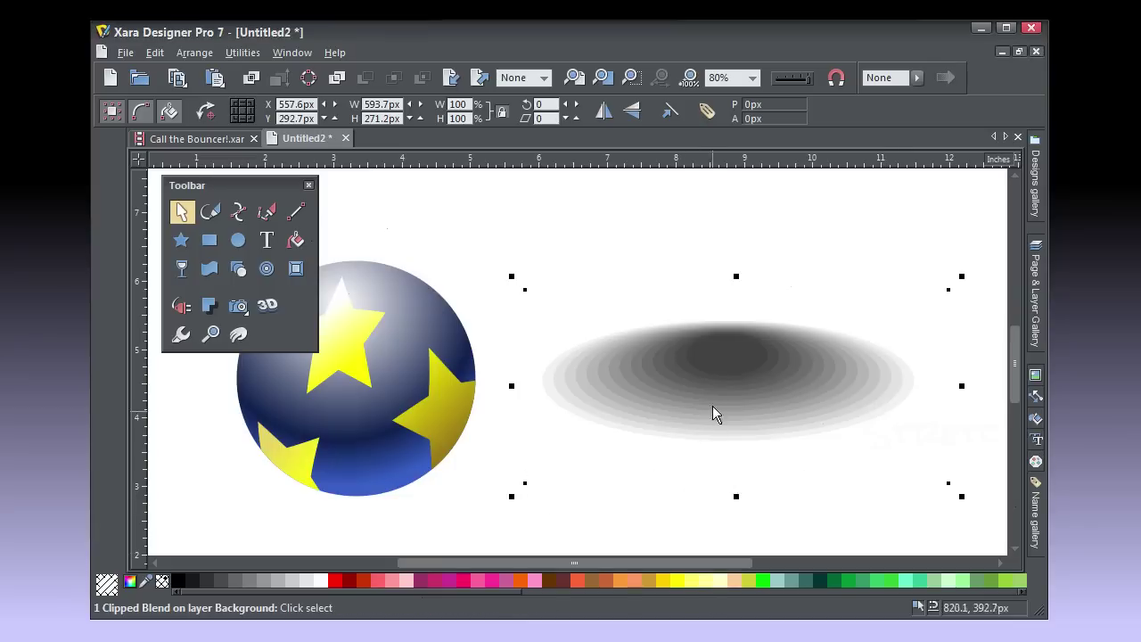
drag(734, 379, 702, 257)
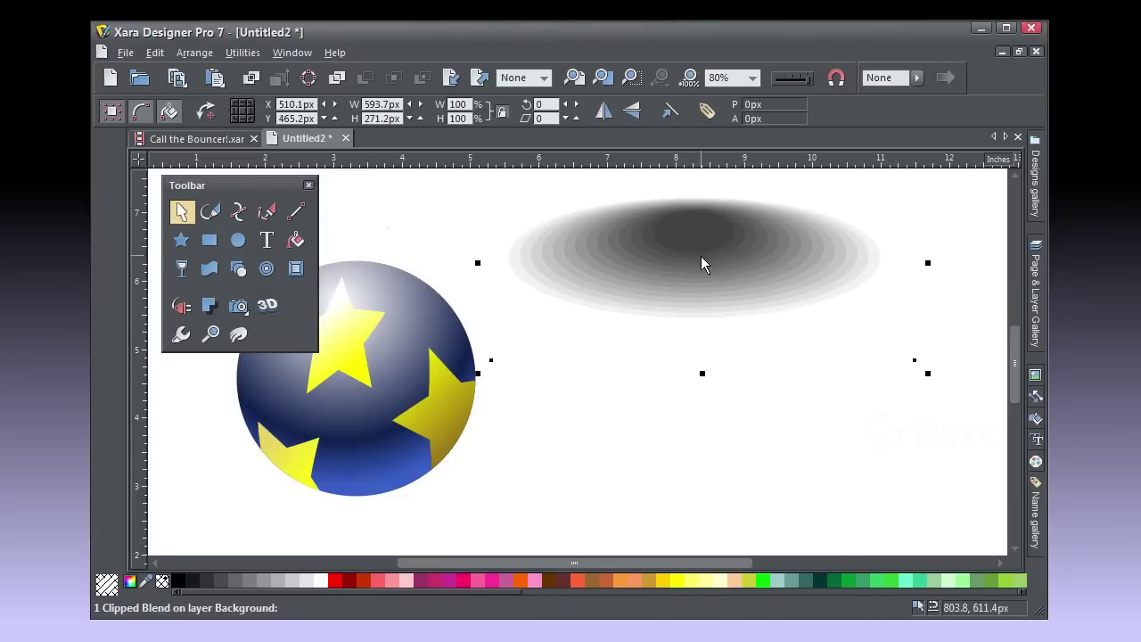
right_click(702, 257)
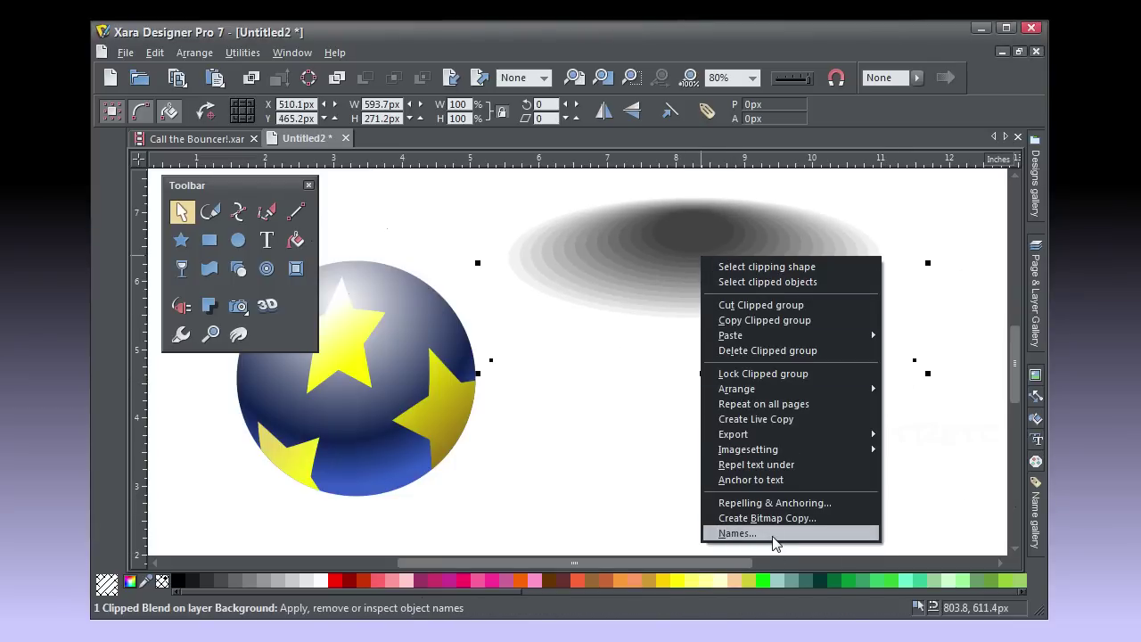
Step: Name the clipped shadow 'ball shadow' in the Names dialog
click(737, 533)
click(467, 298)
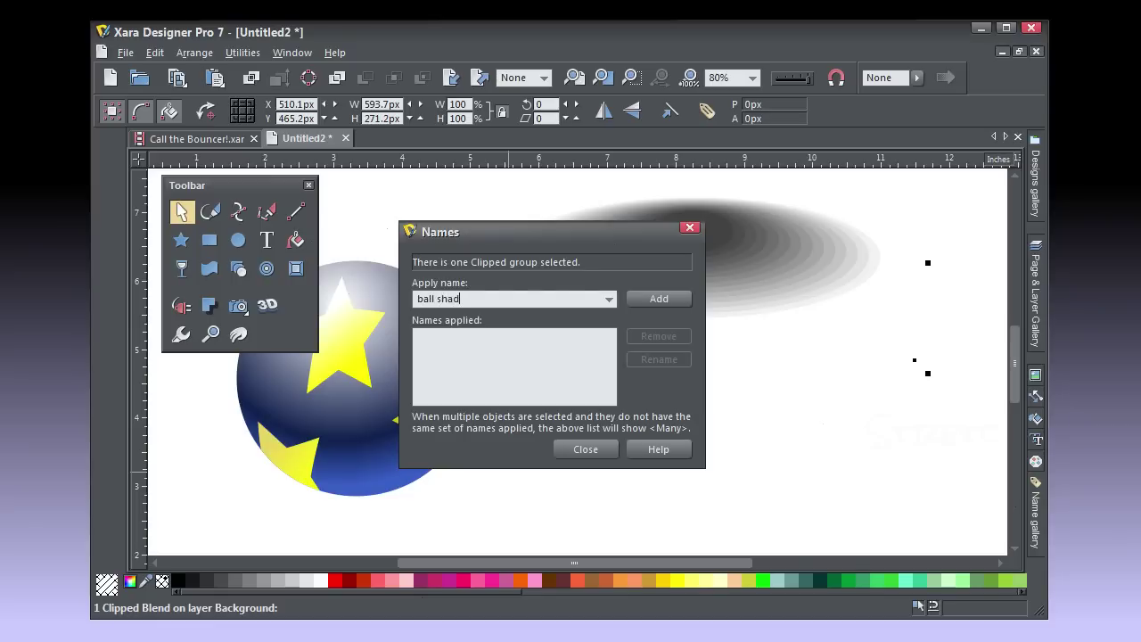
click(639, 300)
click(585, 449)
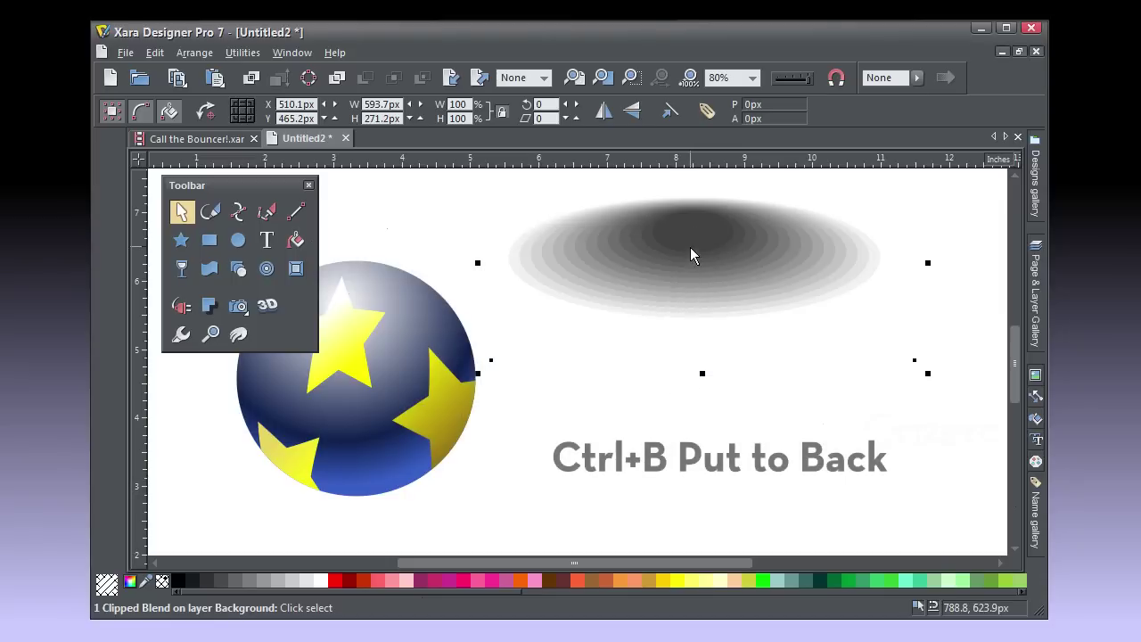
Step: Move the shadow down so it sits directly beneath the star ball
drag(693, 254, 343, 466)
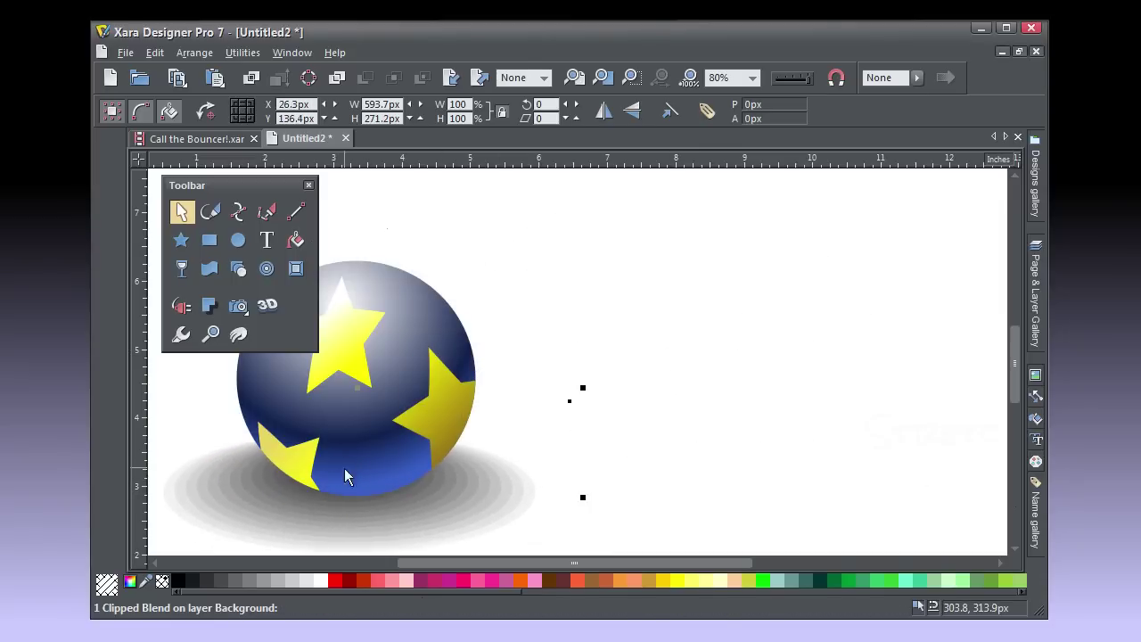
scroll(434, 447, down, 1)
drag(488, 392, 669, 293)
drag(654, 412, 698, 407)
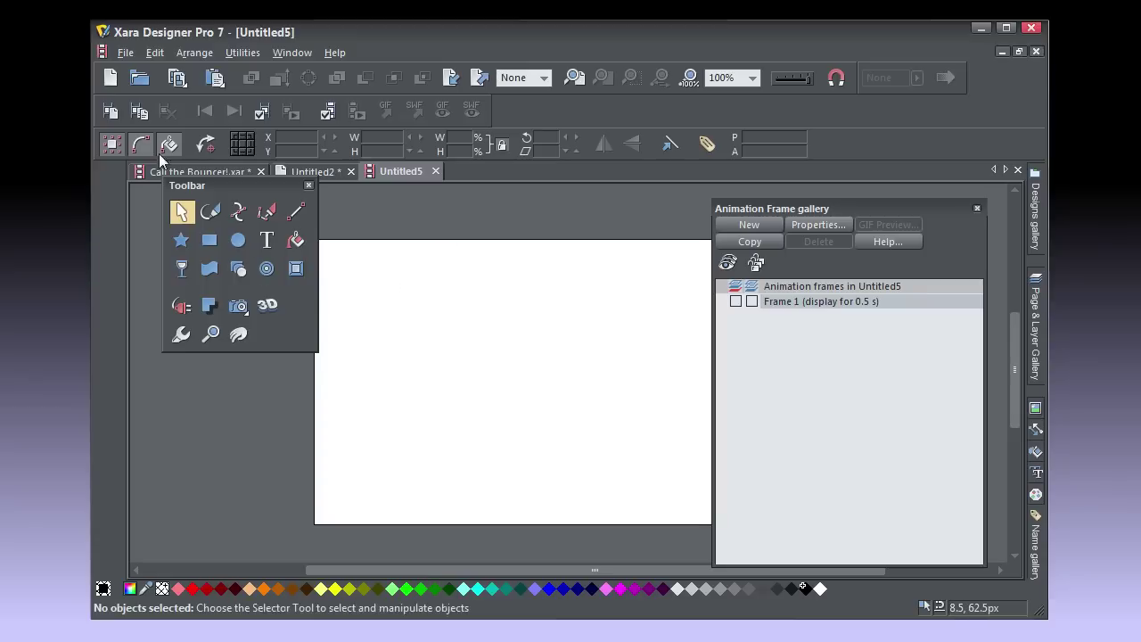
Step: Create a new animation document from the File > New menu
click(122, 53)
mouse_move(223, 71)
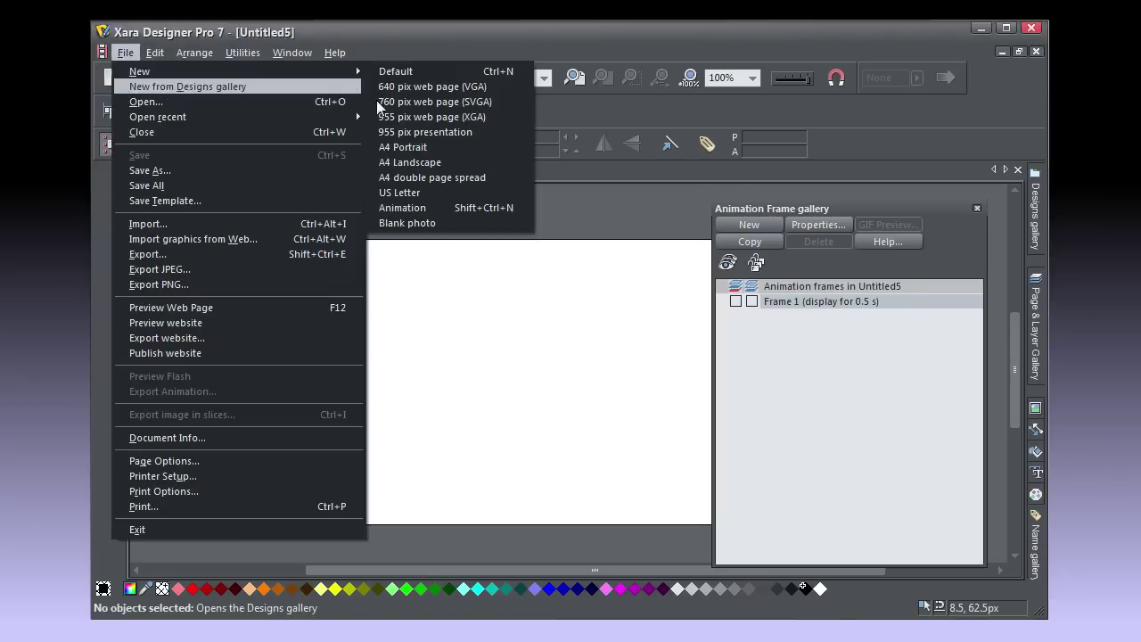
click(419, 207)
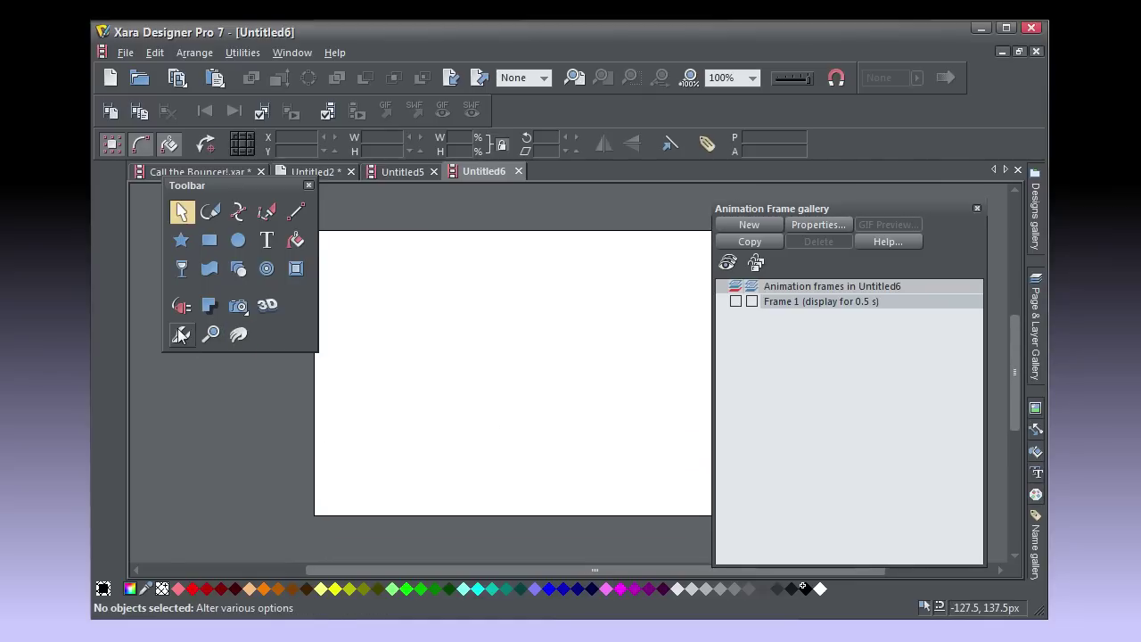
Step: Set the page size to 640 × 480 in Options and apply it
key(ctrl+shift+o)
click(663, 190)
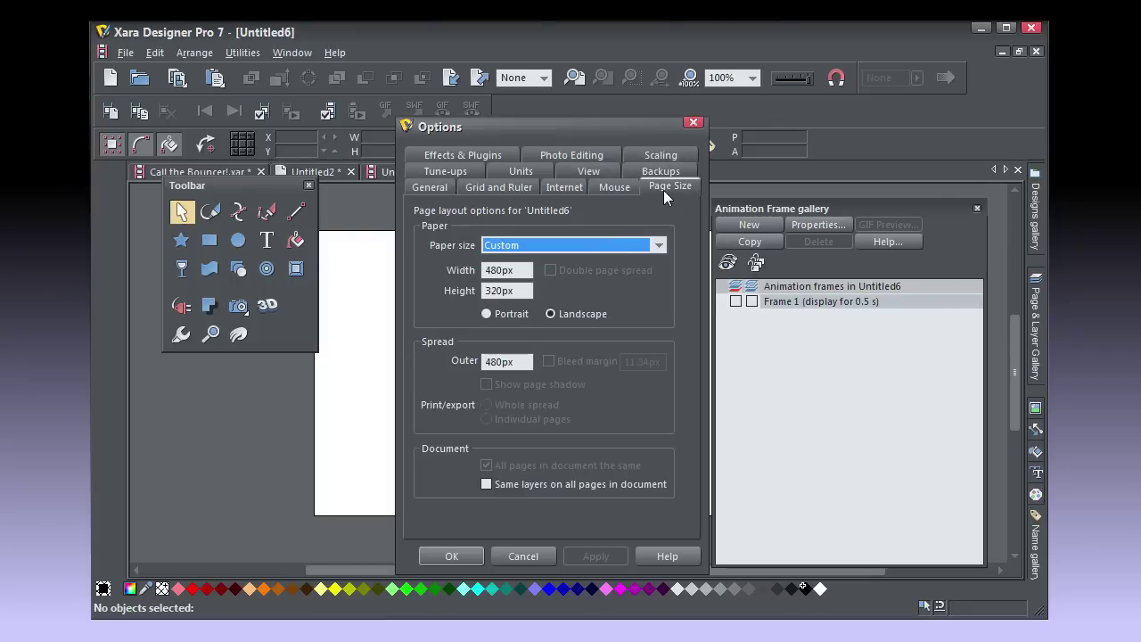
click(519, 269)
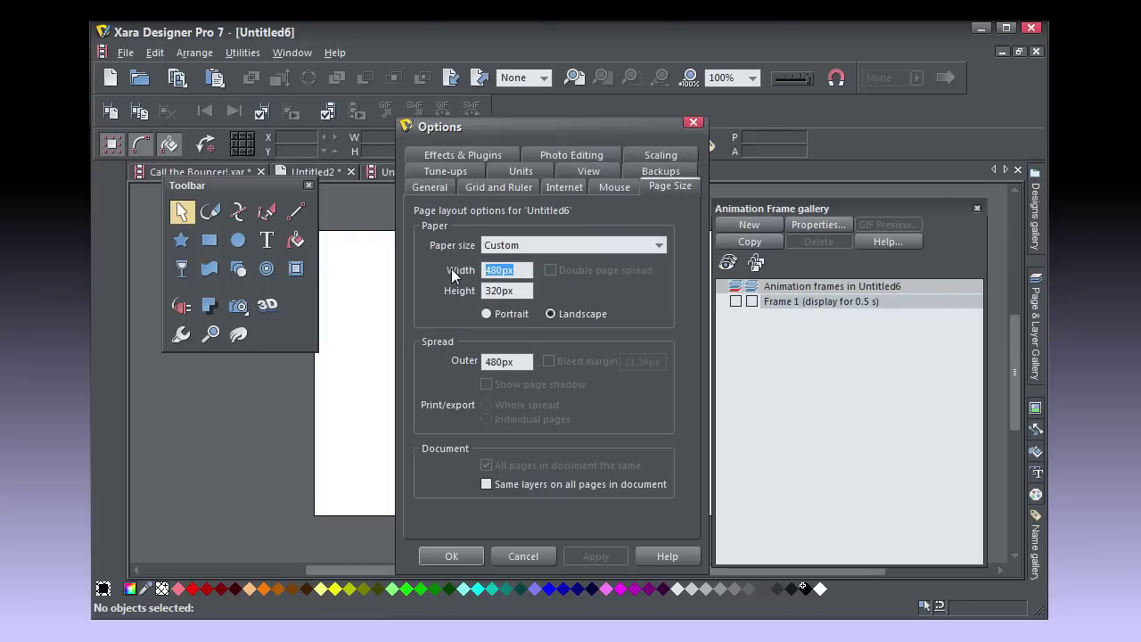
text(640)
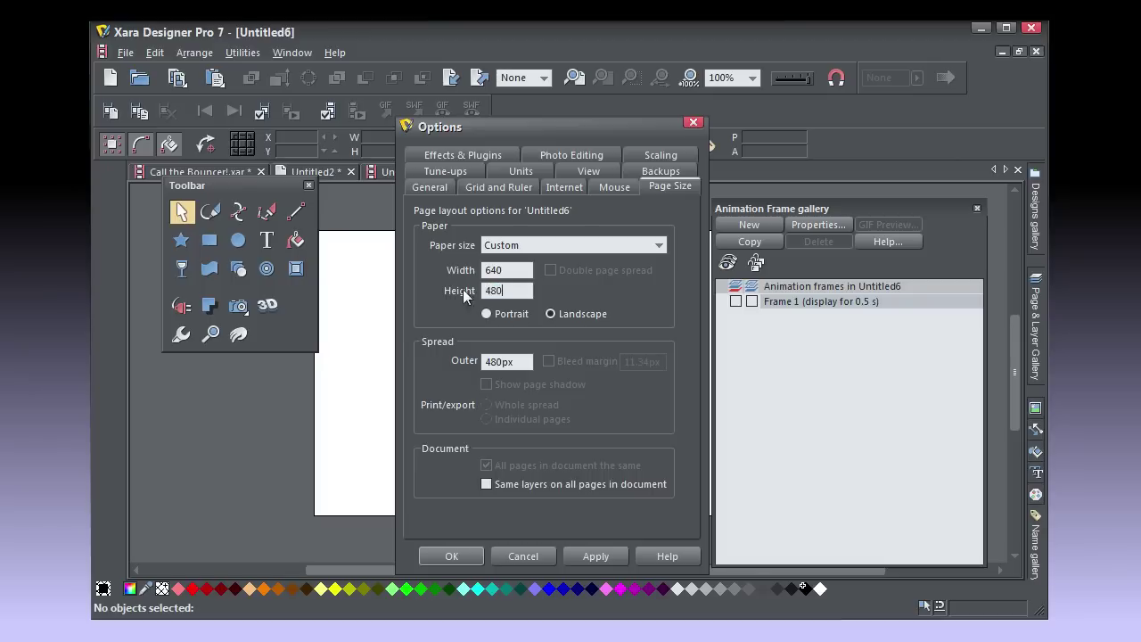
click(596, 555)
click(456, 555)
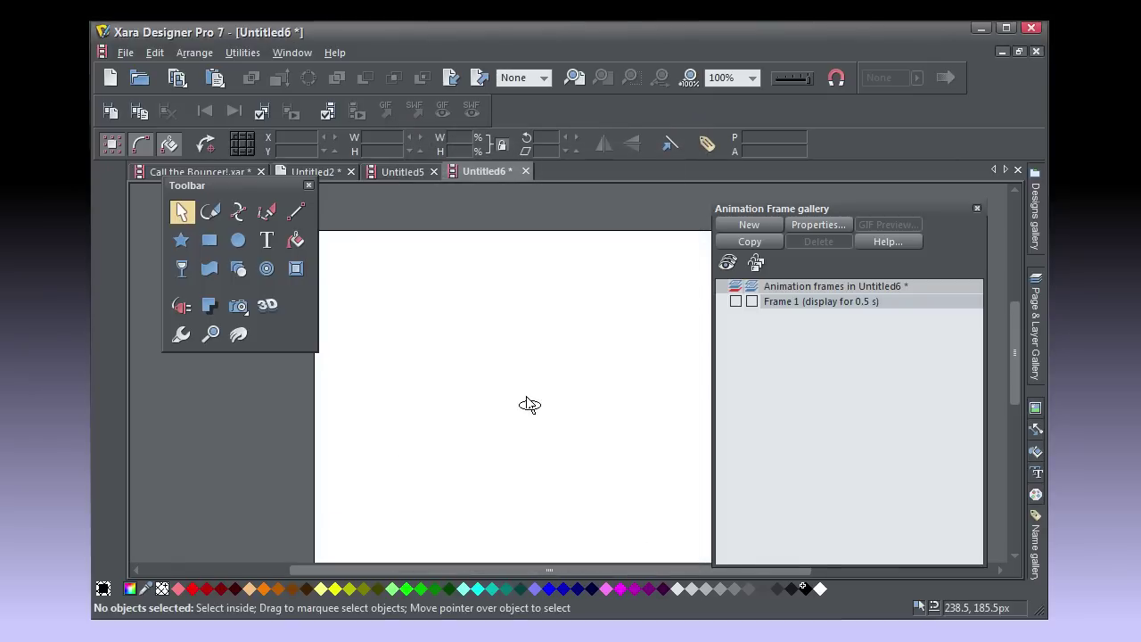
Step: Paste the ball and shadow, scale them to 317.7 × 252.5 px, and place them lower middle
key(ctrl+v)
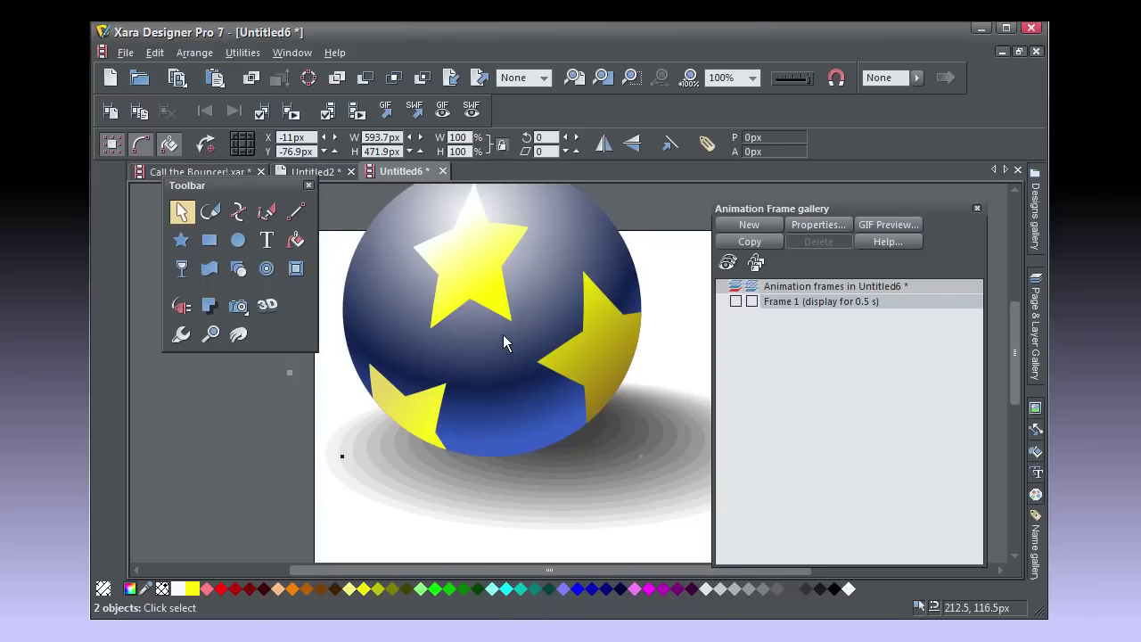
drag(502, 334, 511, 395)
scroll(512, 395, down, 1)
scroll(512, 395, down, 2)
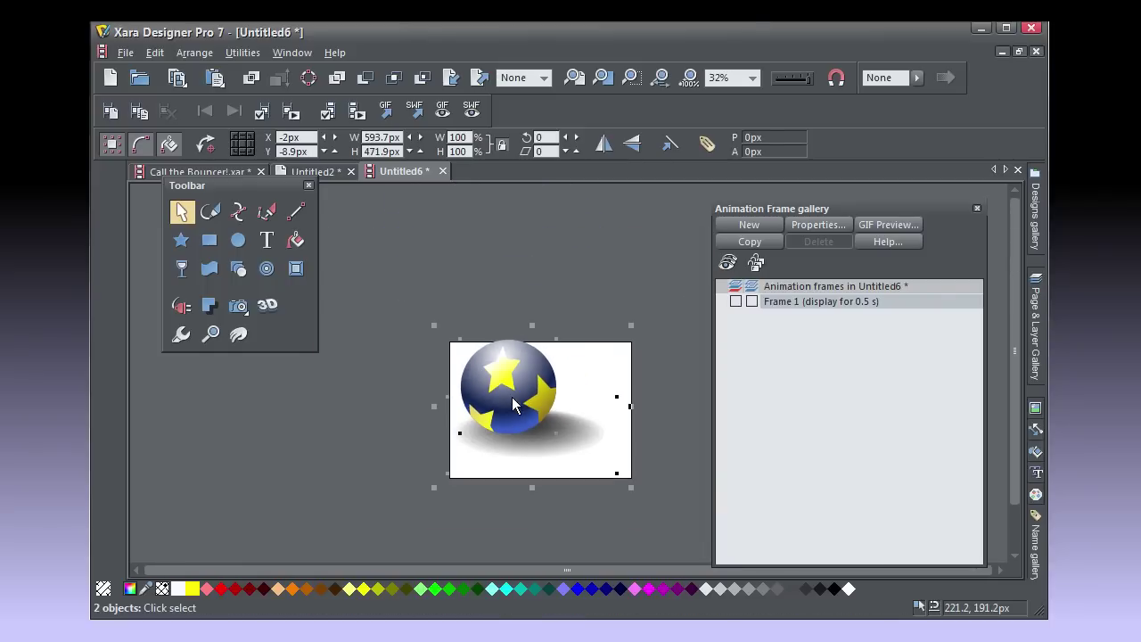
drag(396, 293, 514, 423)
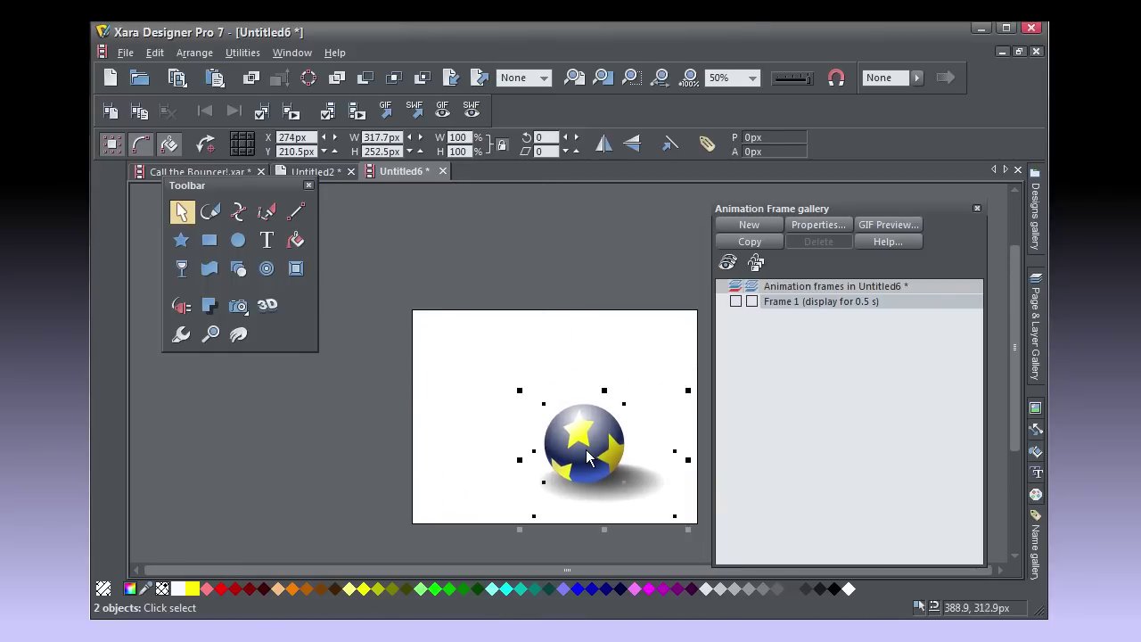
drag(586, 448, 554, 457)
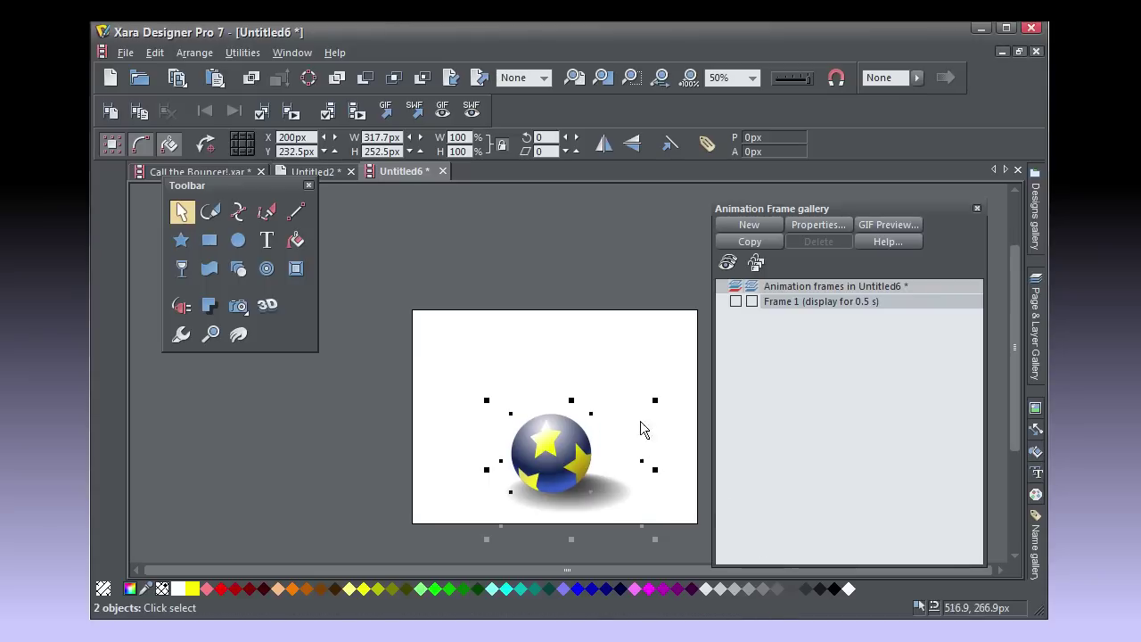
click(627, 369)
Step: Set Frame 1's display time to 0.2 seconds
double_click(787, 302)
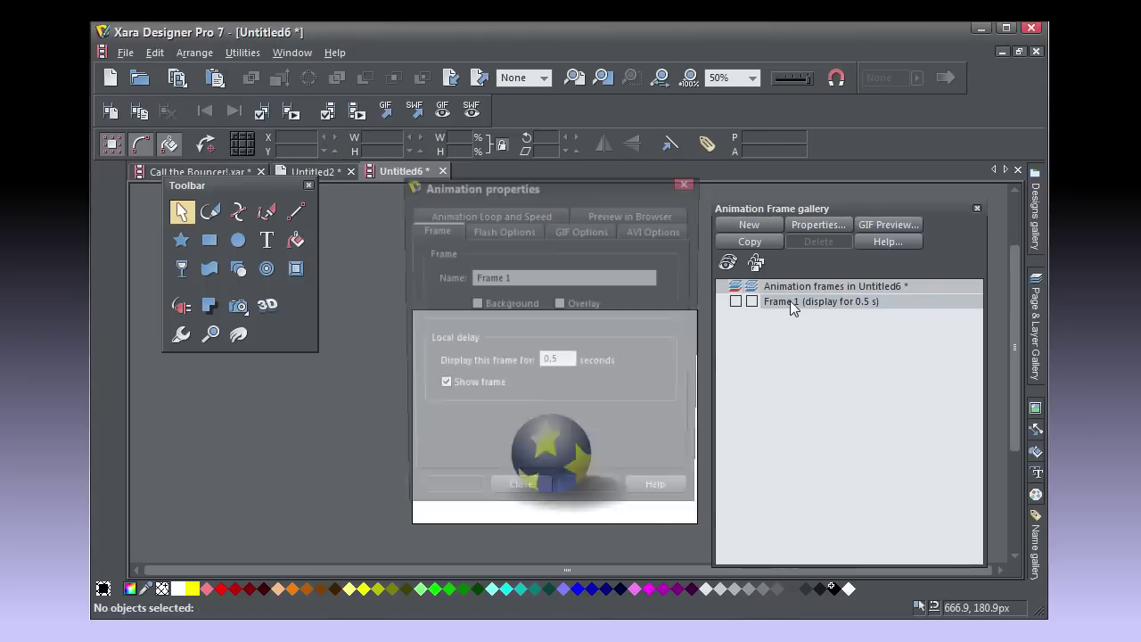
double_click(551, 362)
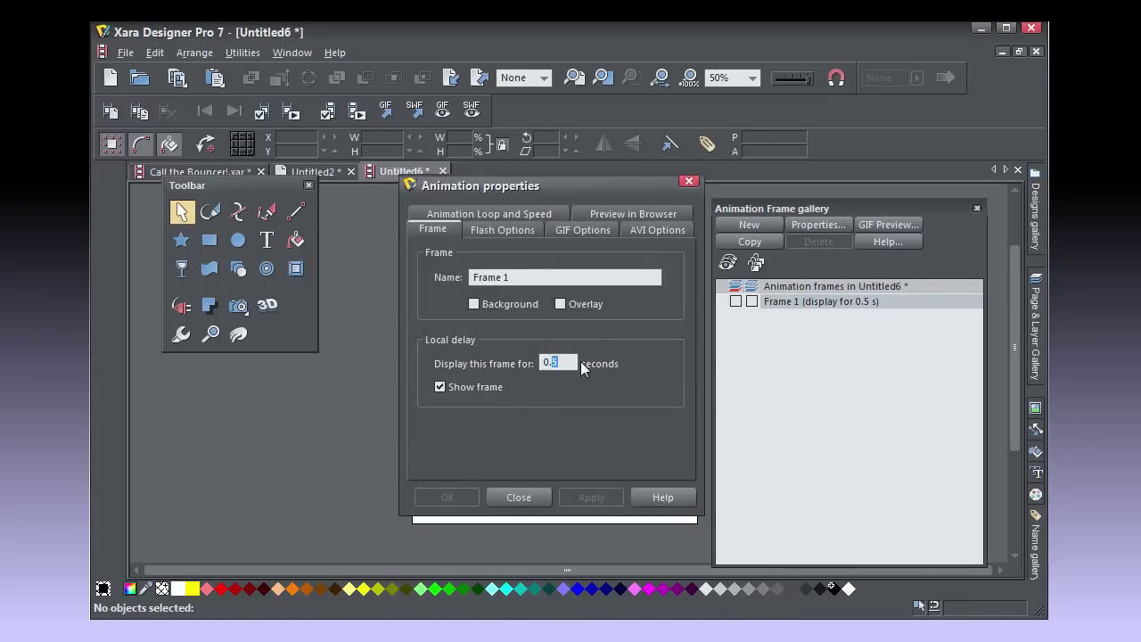
text(2)
click(614, 503)
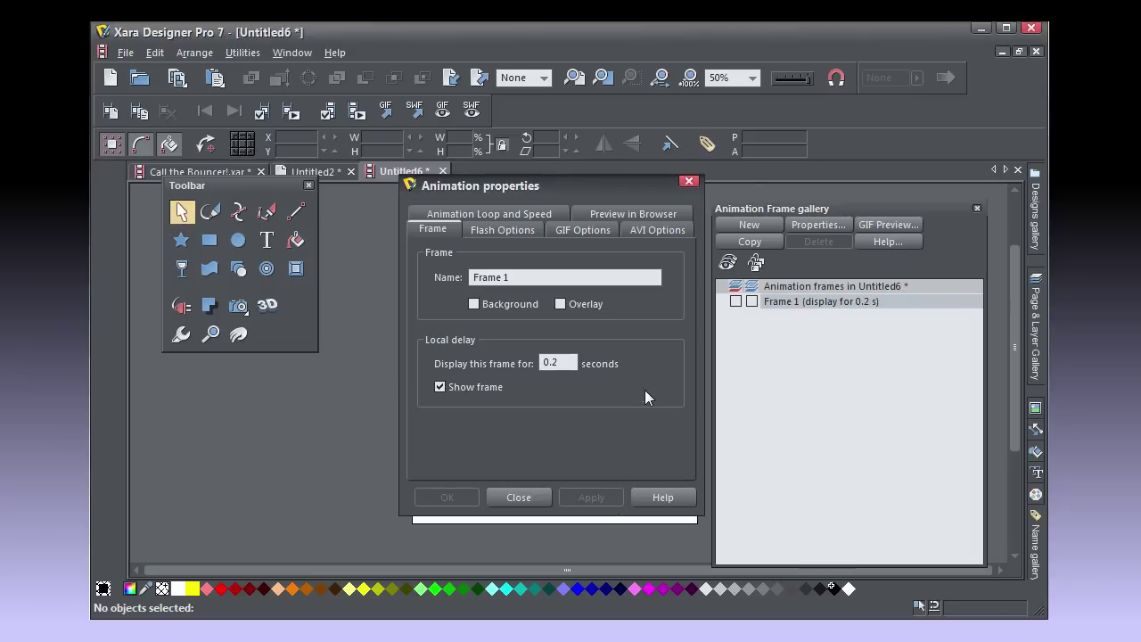
Step: Set the Flash frame rate to 30 frames per second
click(515, 232)
drag(554, 356, 491, 354)
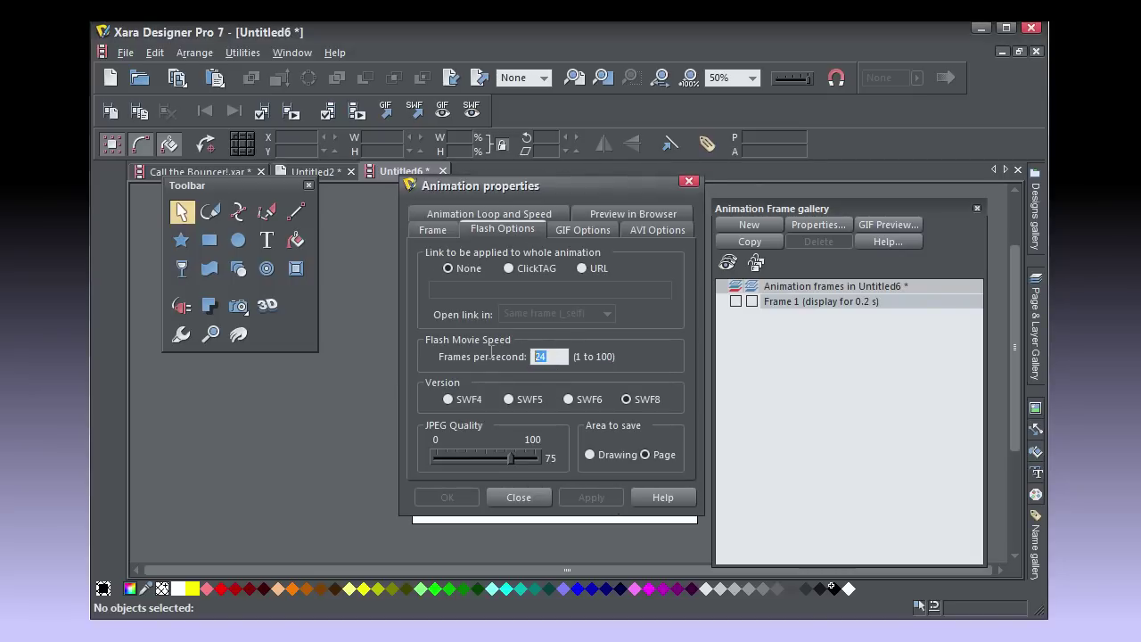
text(30)
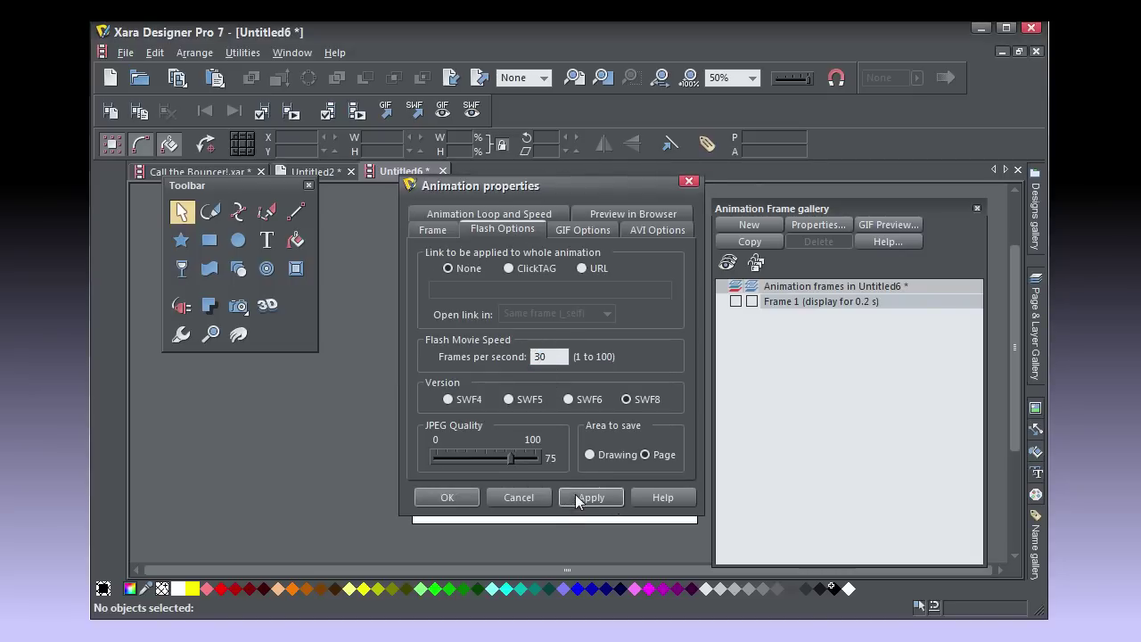
click(576, 499)
click(517, 498)
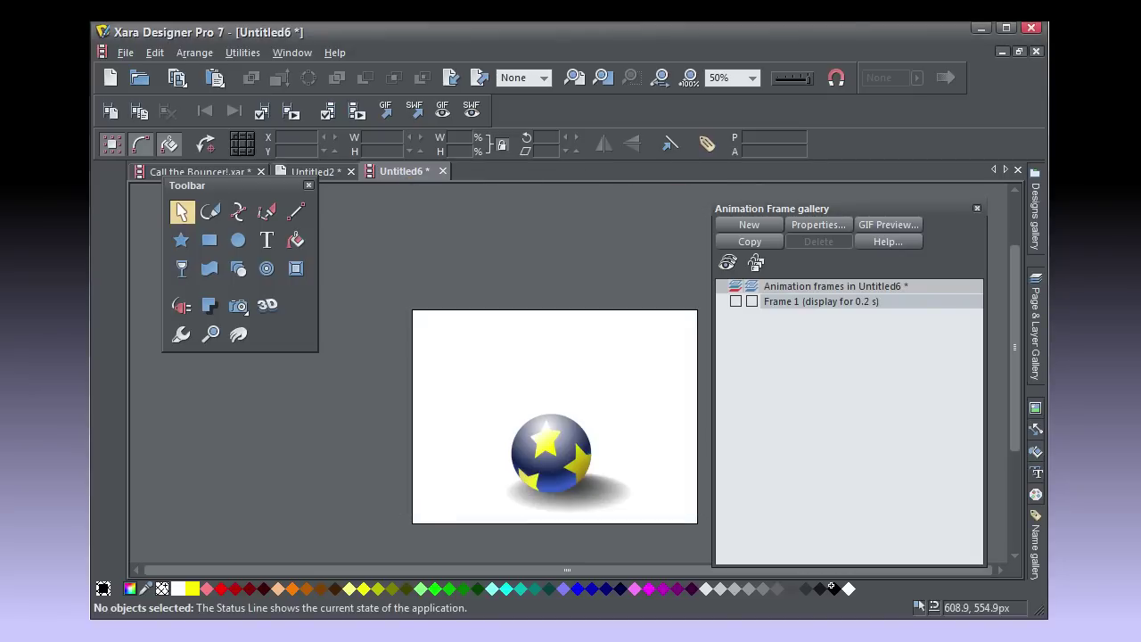
Step: Lift the ball in Frame 1, then add Frame 2 with a smaller shadow and the ball landed on it
click(560, 461)
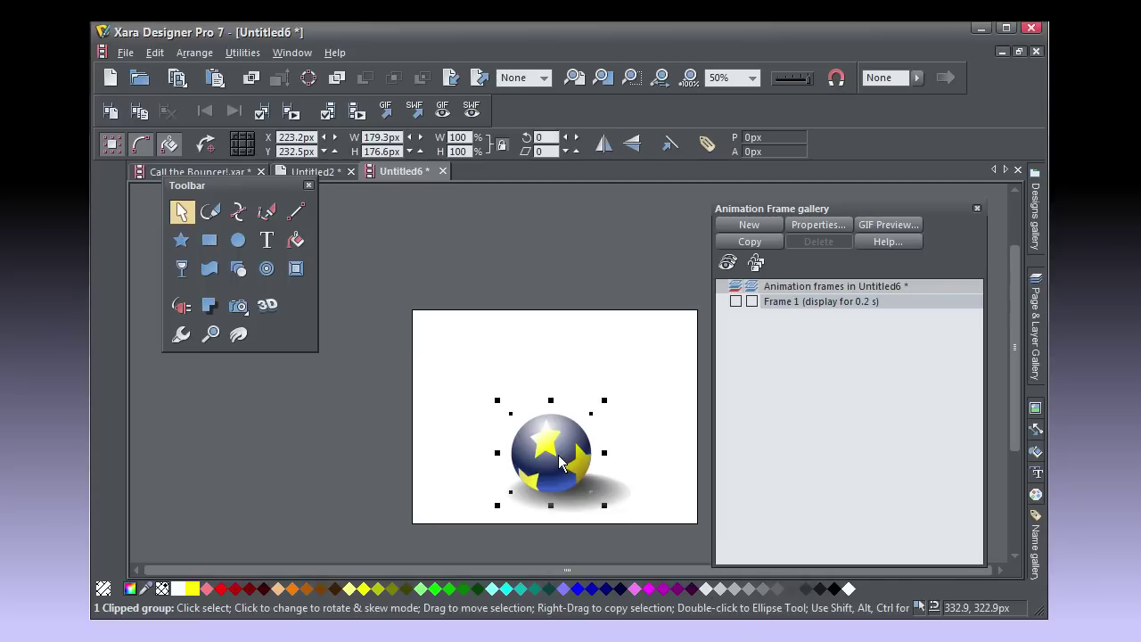
drag(561, 461, 596, 485)
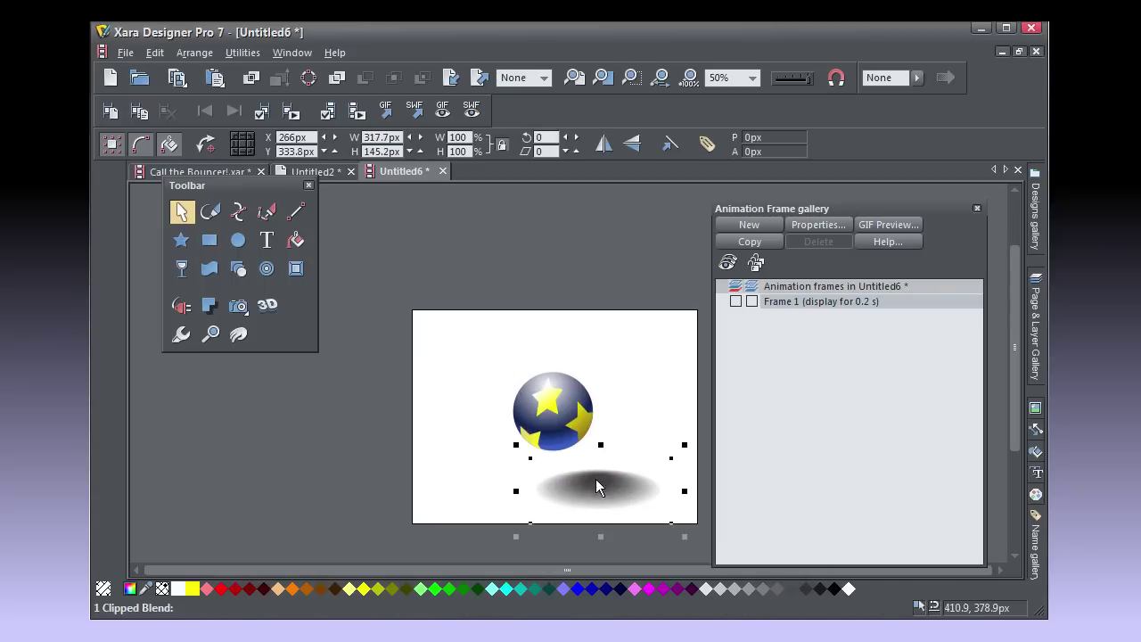
click(739, 249)
drag(685, 444, 621, 453)
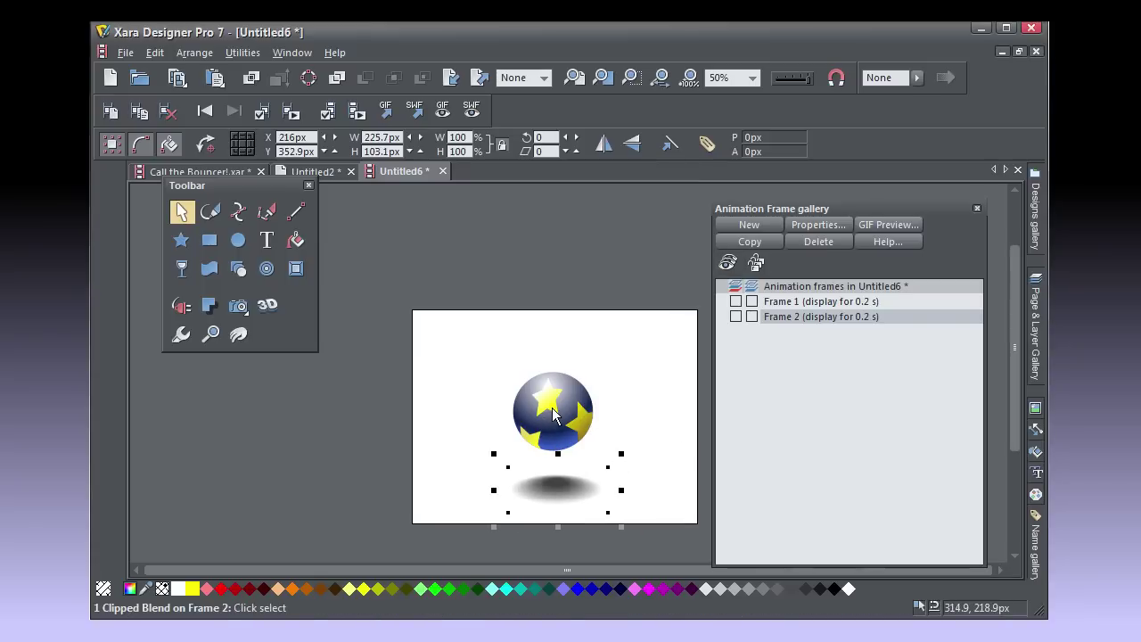
drag(553, 413, 554, 440)
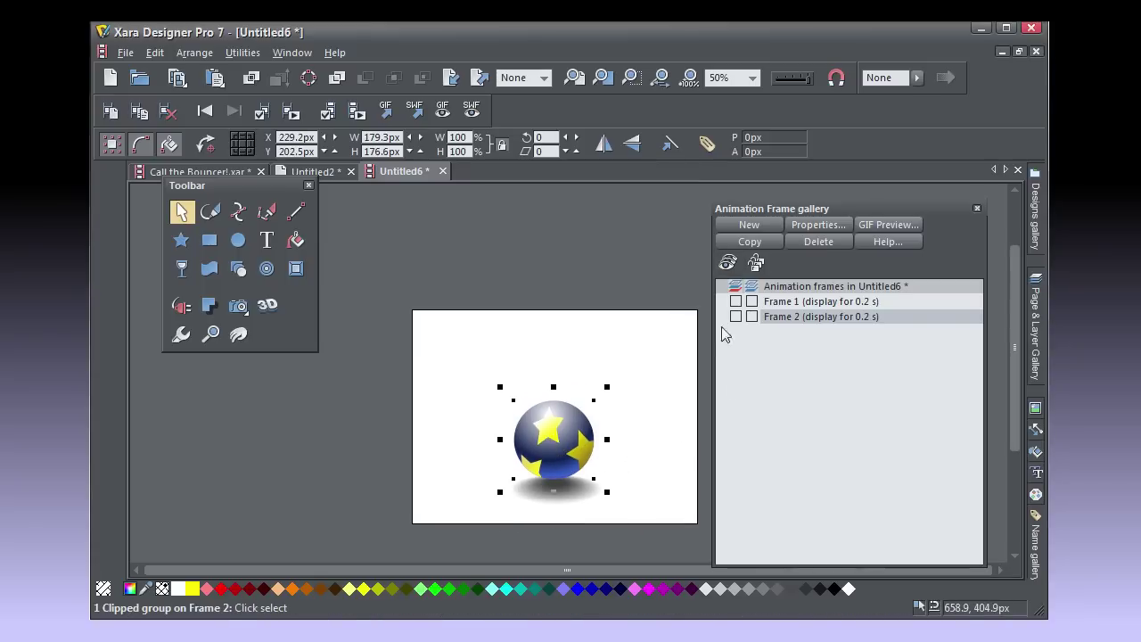
Step: Add Frame 3 with the ball squashed to 71.9 px high on a shrunken shadow, then copy it to Frame 4
click(749, 242)
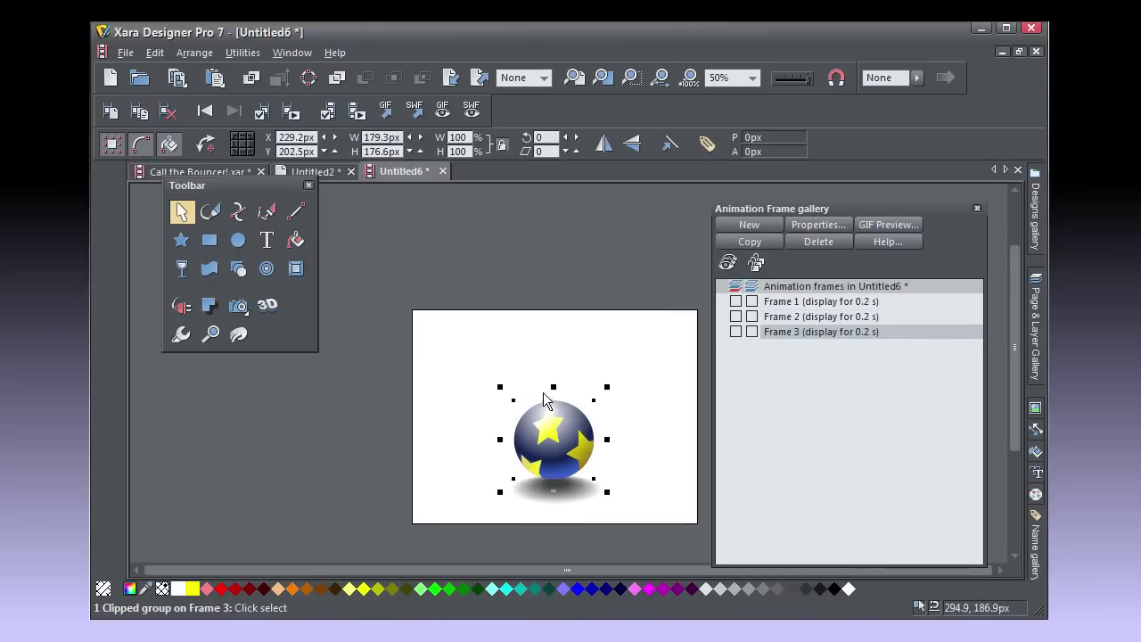
drag(554, 387, 555, 433)
click(563, 496)
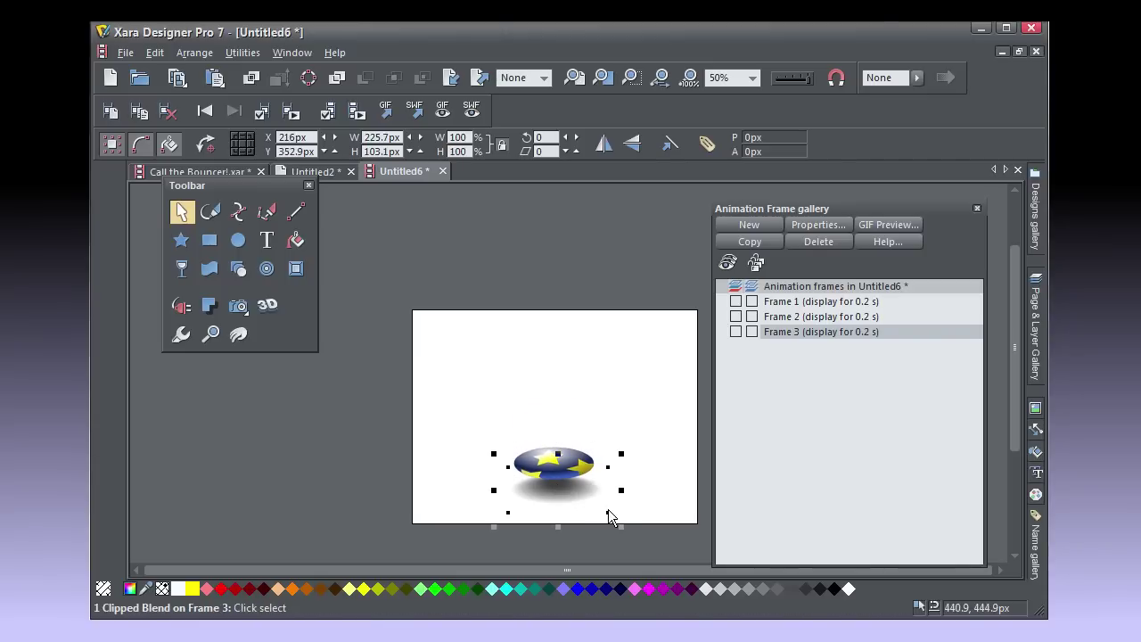
drag(612, 516, 601, 510)
click(549, 463)
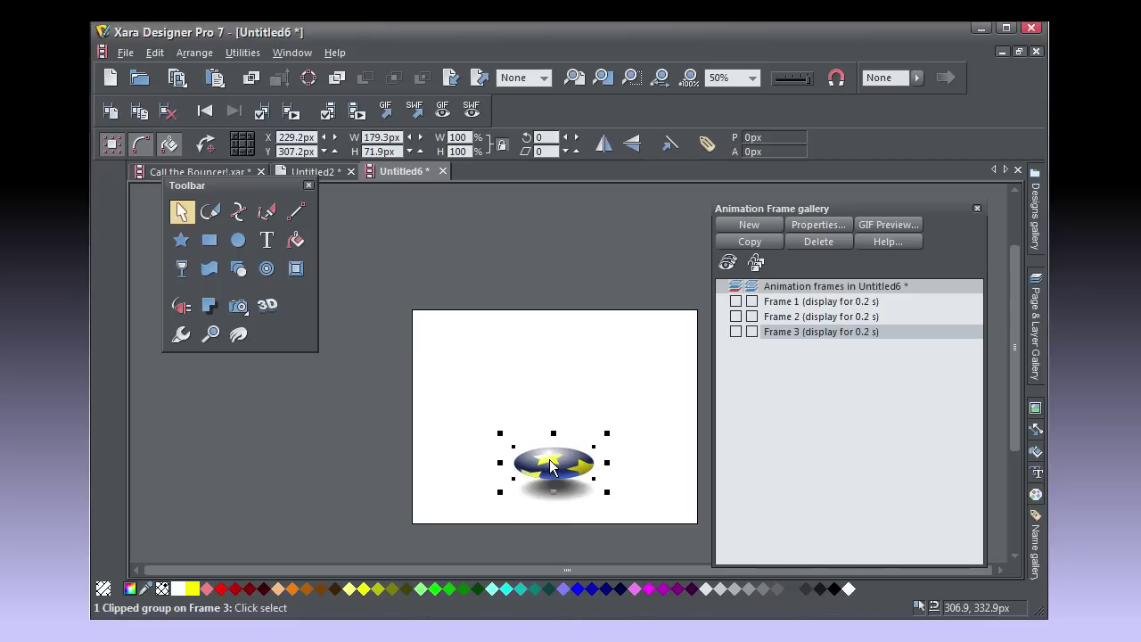
drag(552, 463, 552, 472)
click(748, 241)
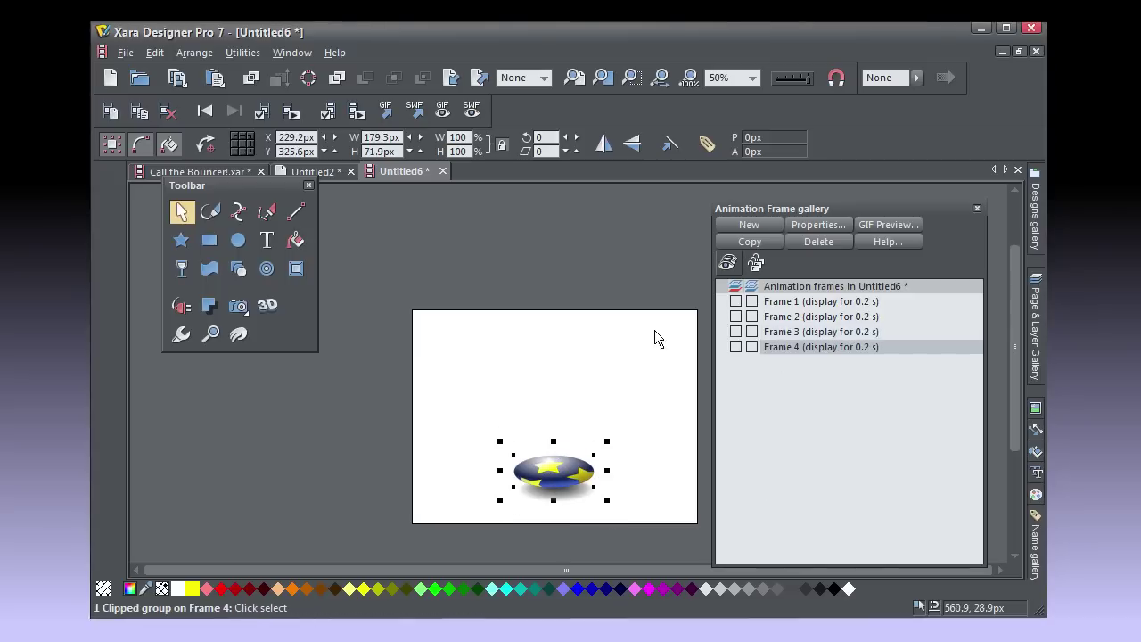
Step: Stretch the ball into a tall narrow egg, lift it, and widen the shadow in Frame 4
drag(554, 442, 568, 339)
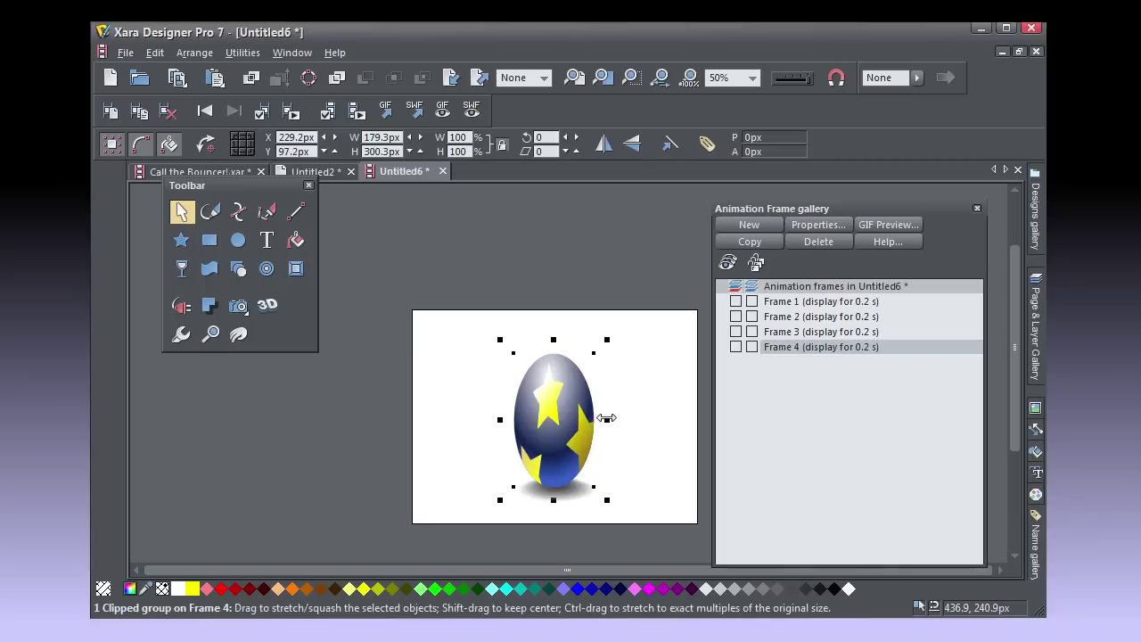
drag(606, 418, 601, 417)
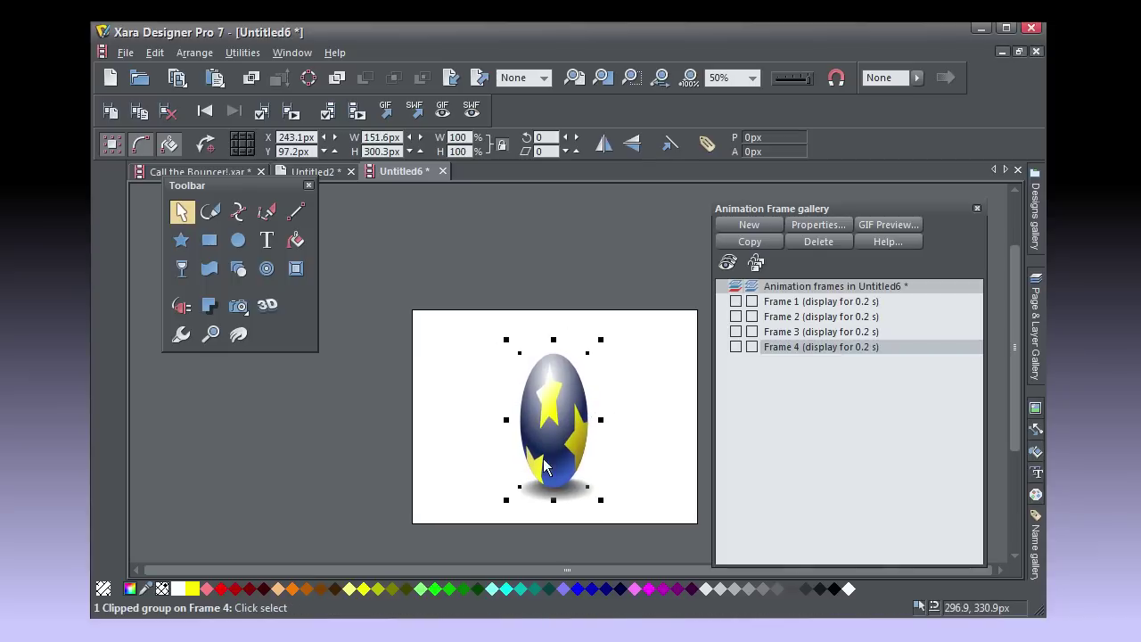
drag(555, 460, 559, 459)
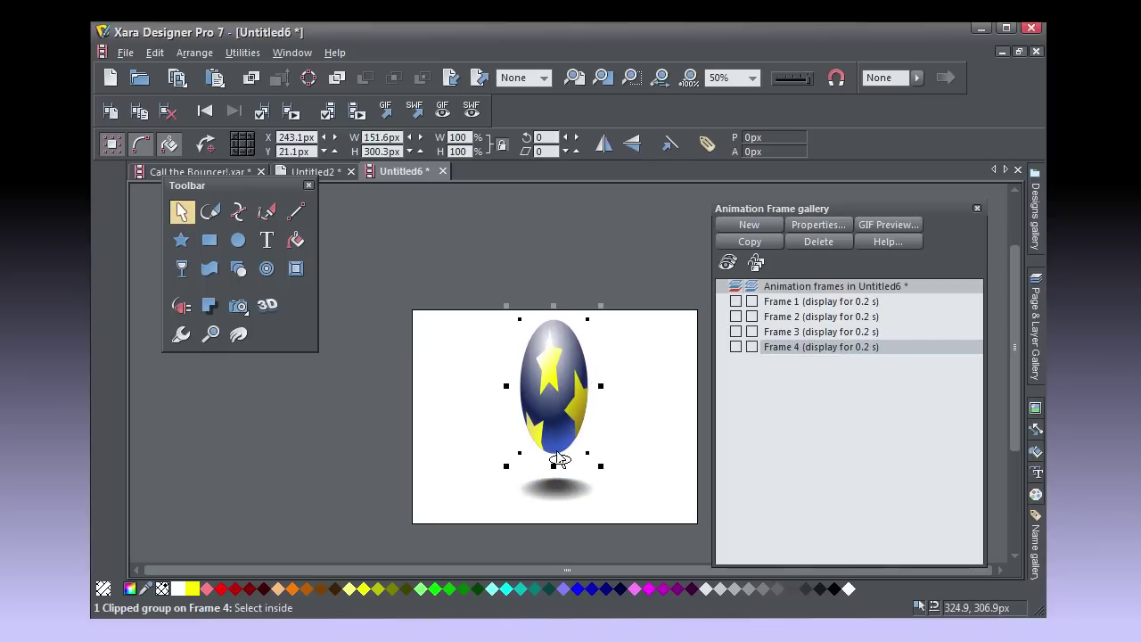
click(566, 493)
drag(606, 491, 651, 489)
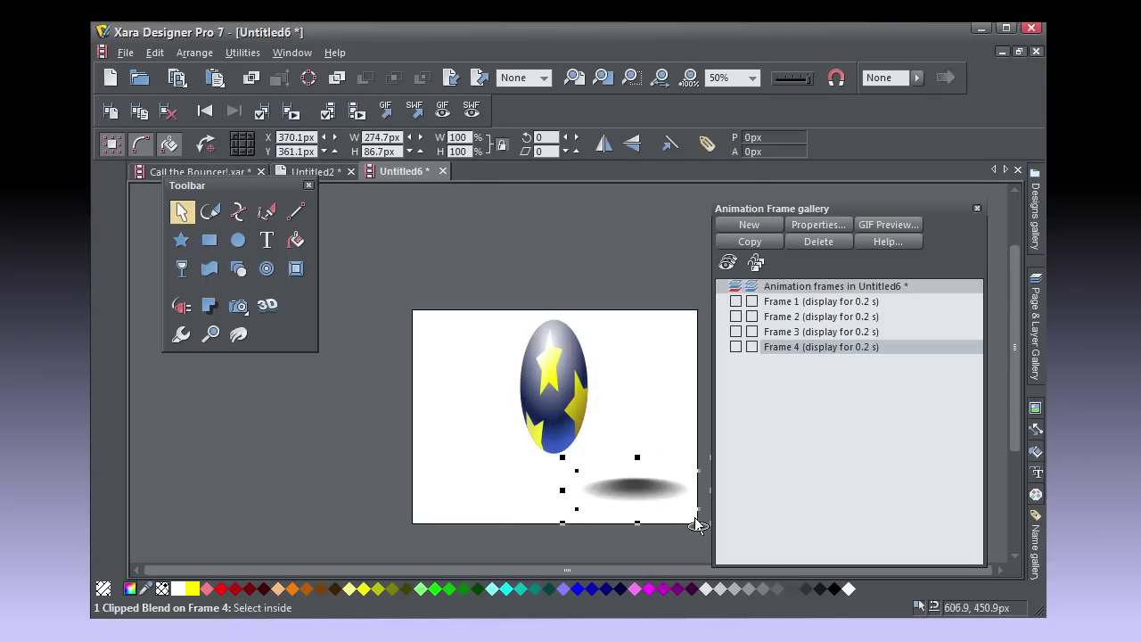
Step: Add Frame 5 with the shadow shifted left and shrunk, and the egg squashed back to round
click(750, 242)
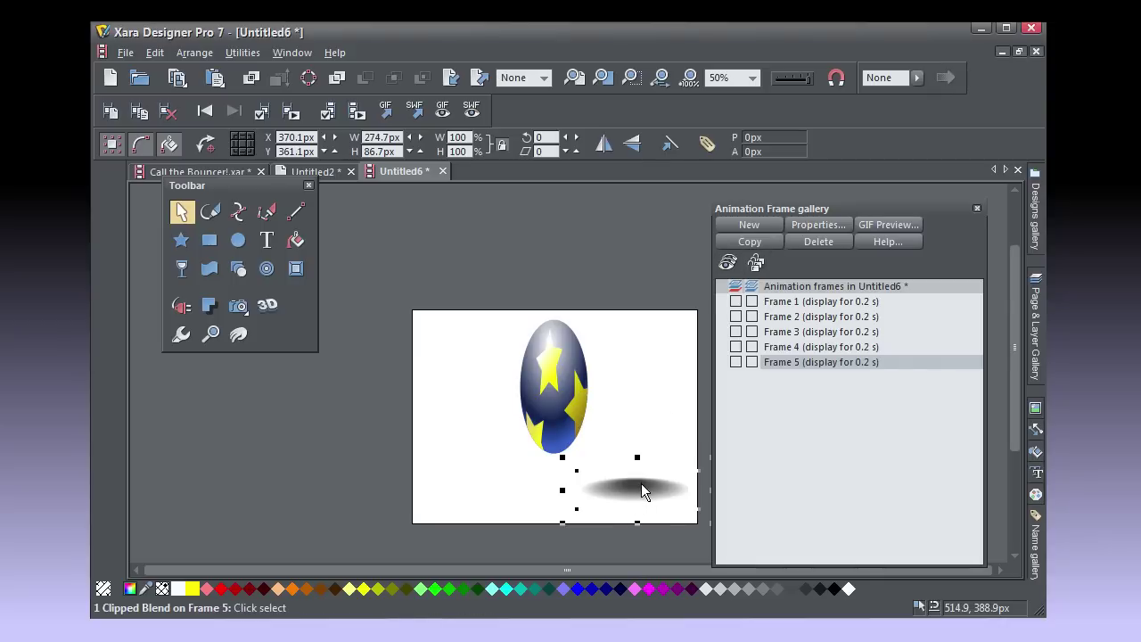
drag(640, 483, 608, 485)
drag(675, 459, 670, 462)
click(549, 420)
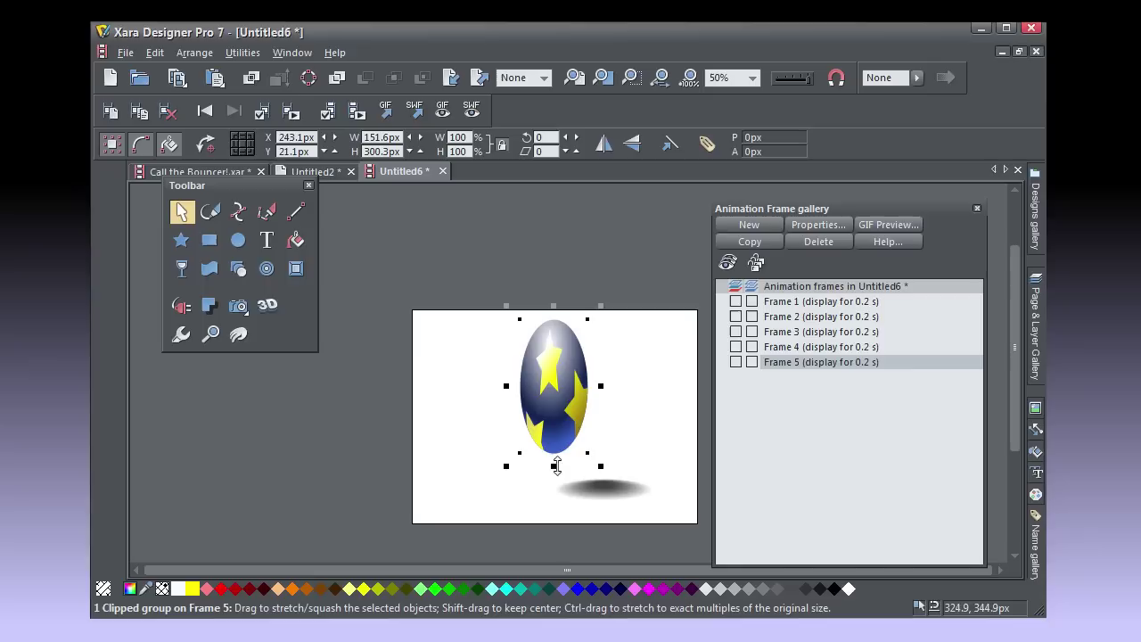
drag(552, 466, 563, 413)
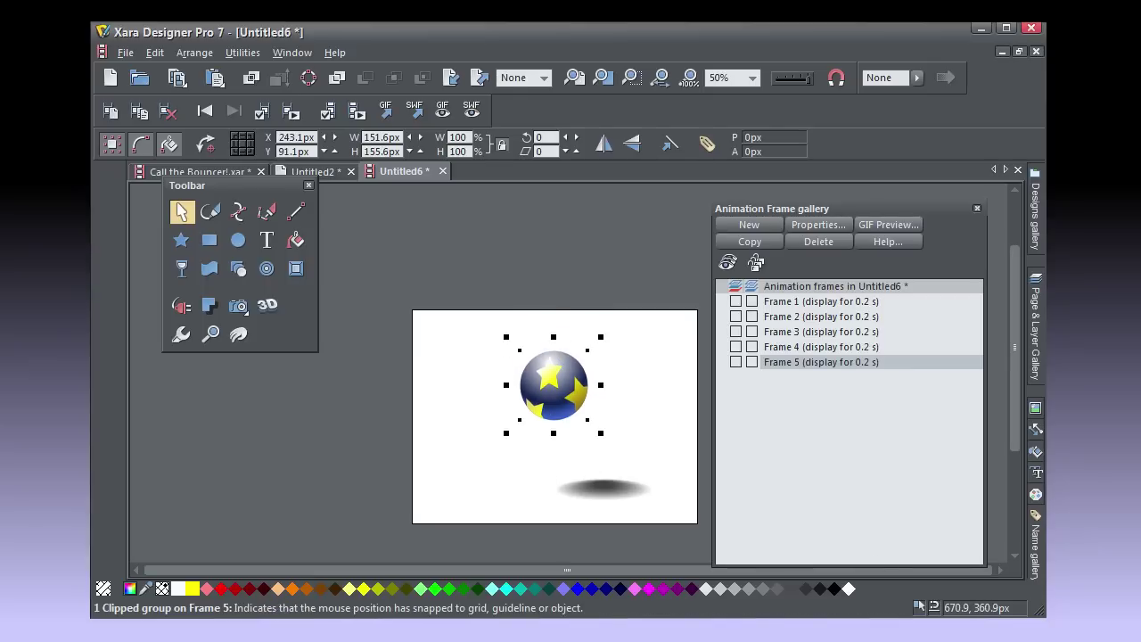
Step: Open the SWF browser preview to watch the star ball bounce above its shadow
click(472, 110)
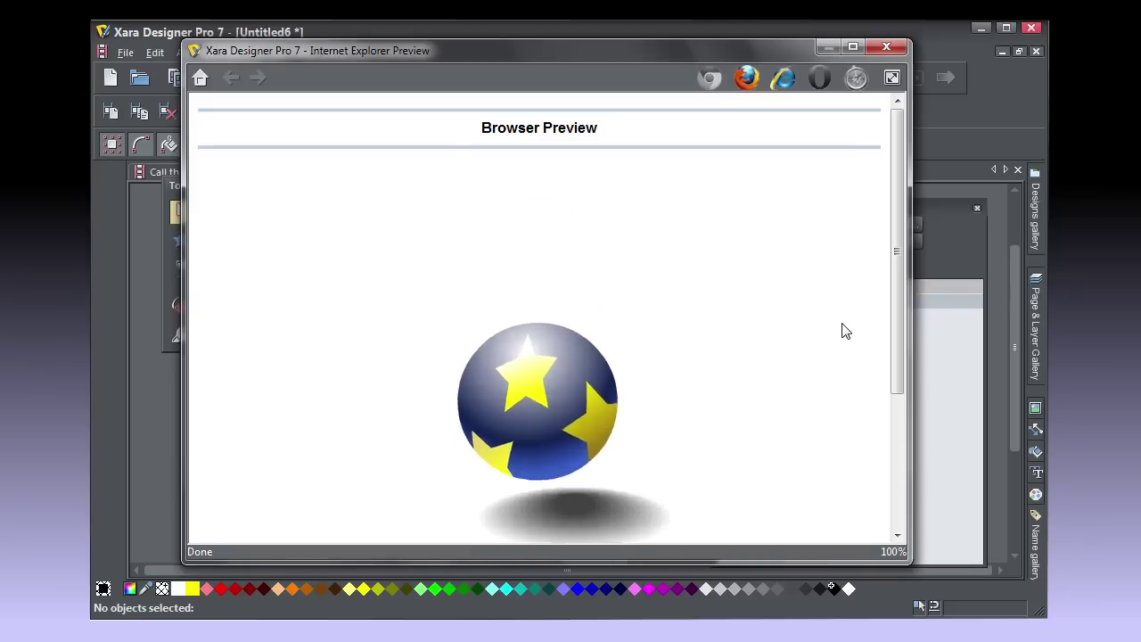
Step: Close the Internet Explorer preview, then change Frame 1 and Frame 5 delays from 0.2 to 0.1 s
click(886, 49)
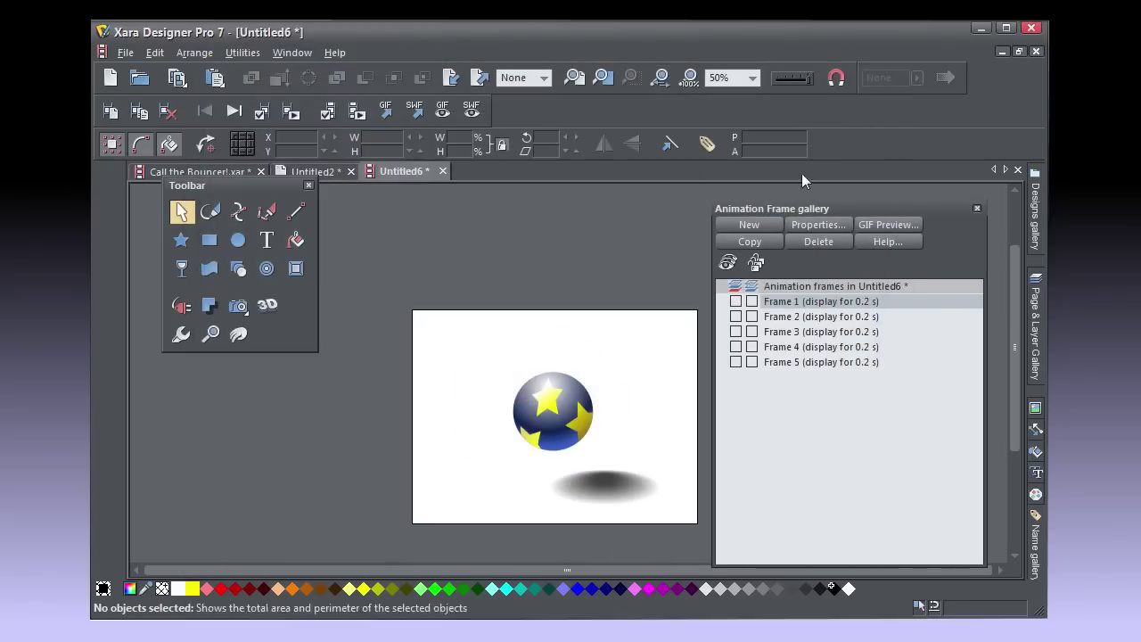
double_click(859, 301)
drag(552, 362, 645, 379)
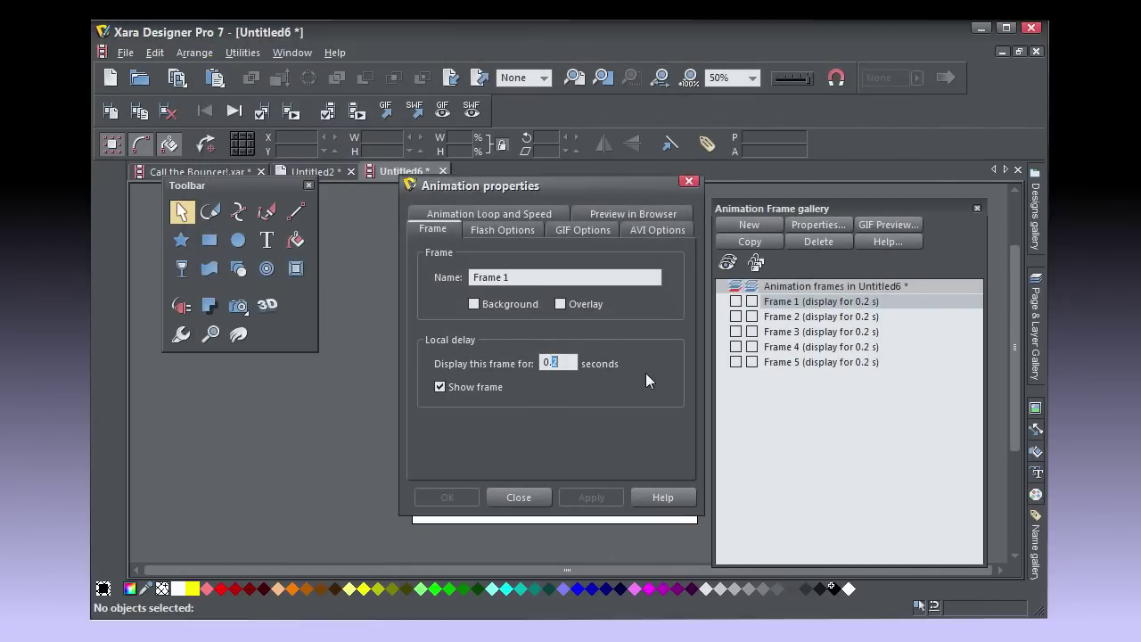
text(1)
click(589, 495)
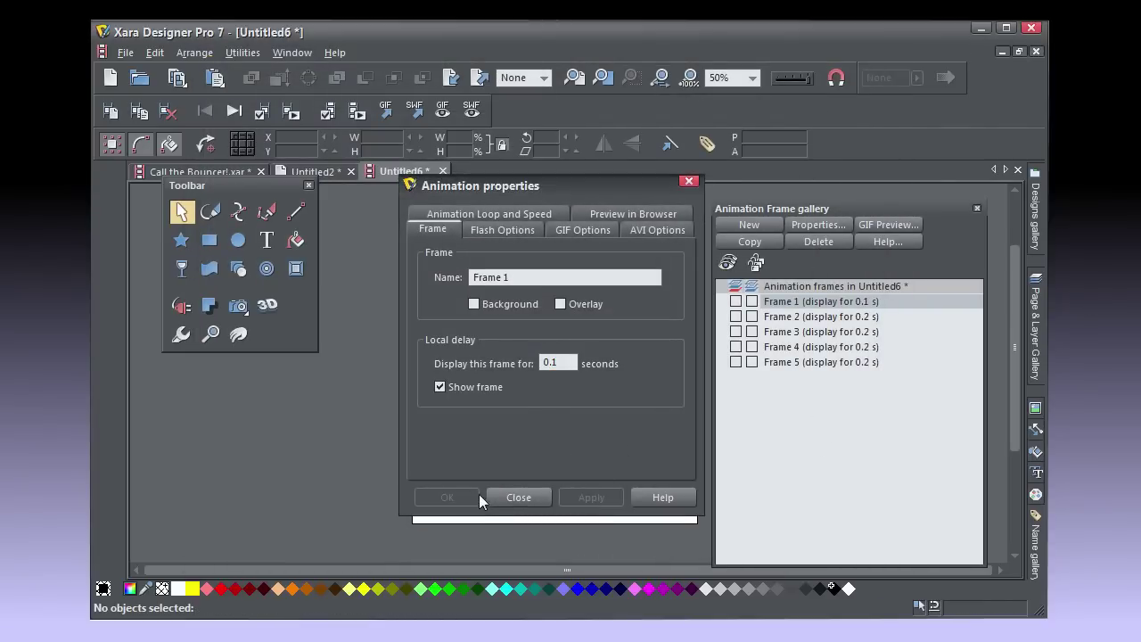
click(520, 498)
double_click(858, 362)
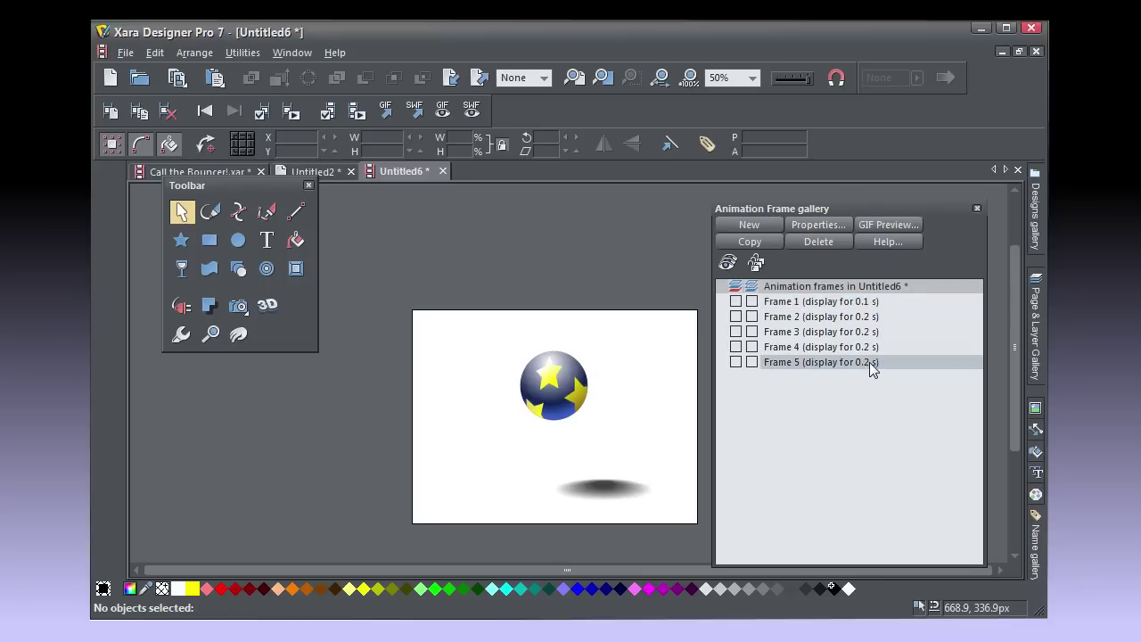
drag(550, 361, 585, 355)
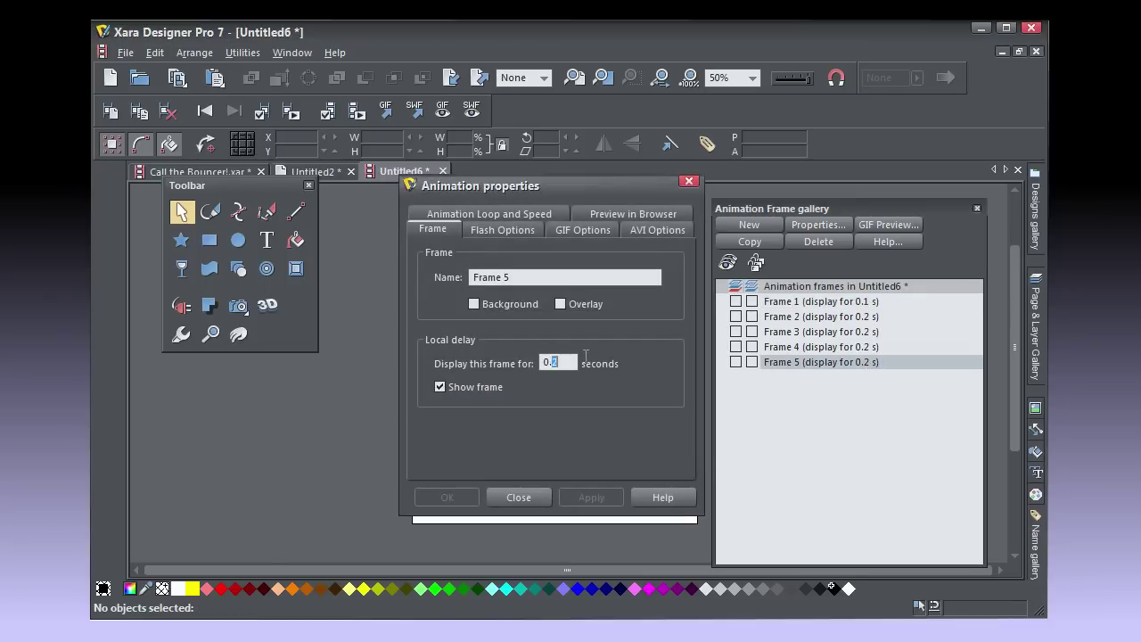
text(1)
click(591, 497)
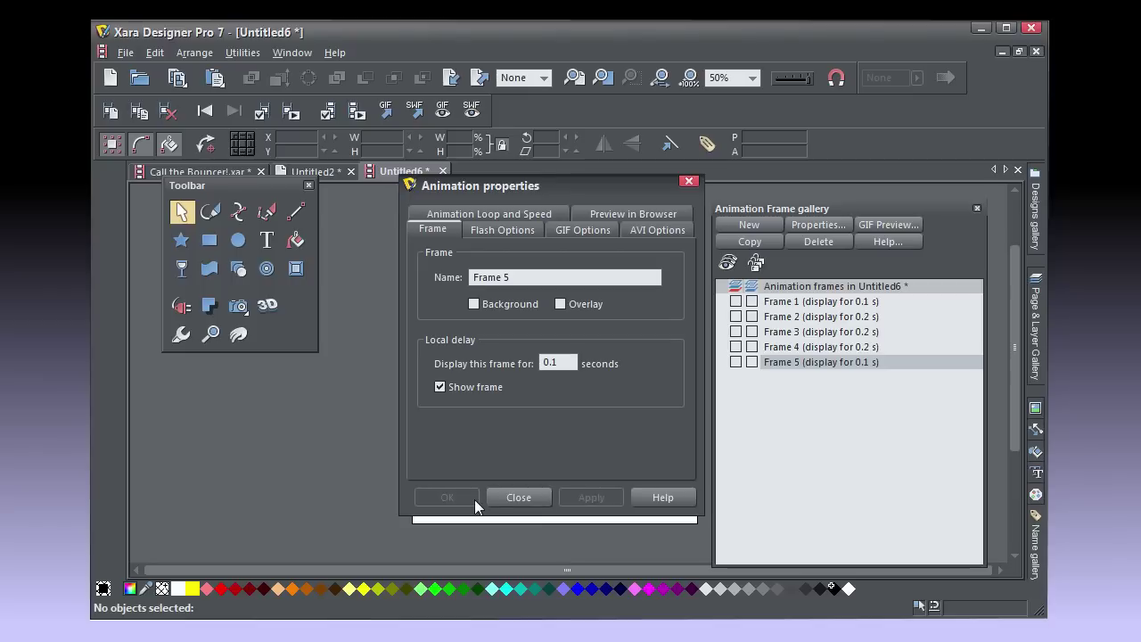
click(520, 497)
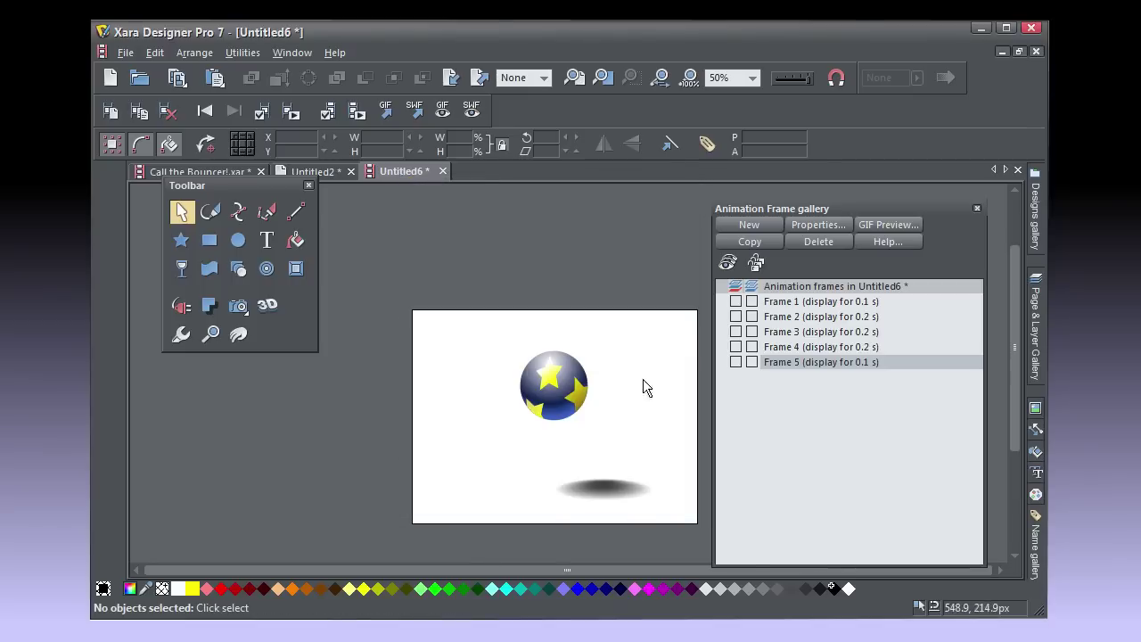
click(466, 116)
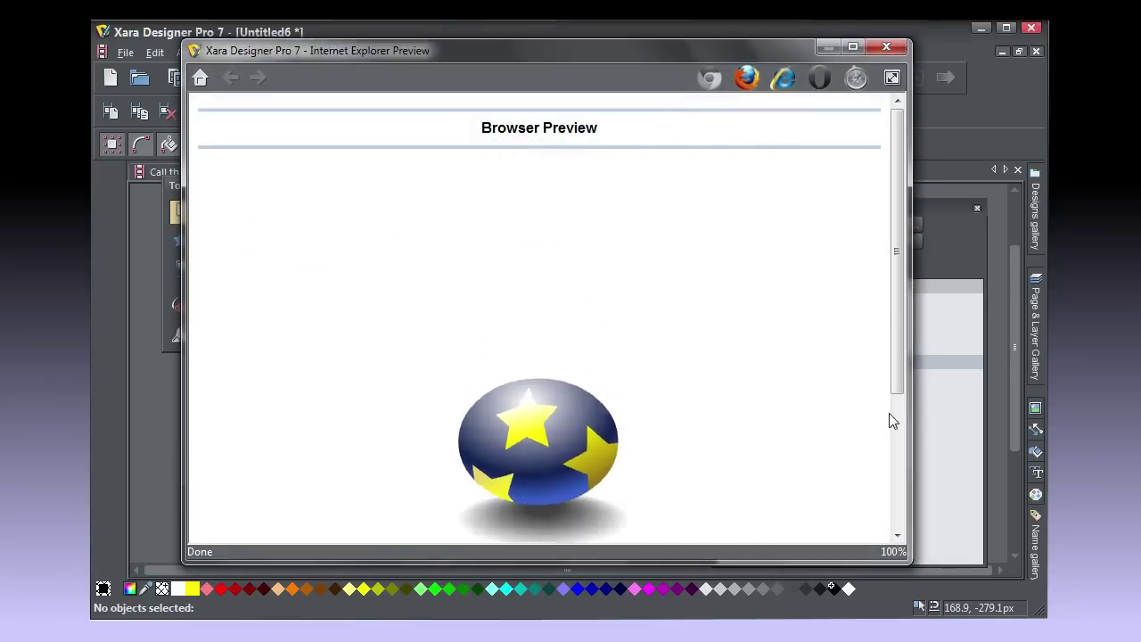
key(alt+F4)
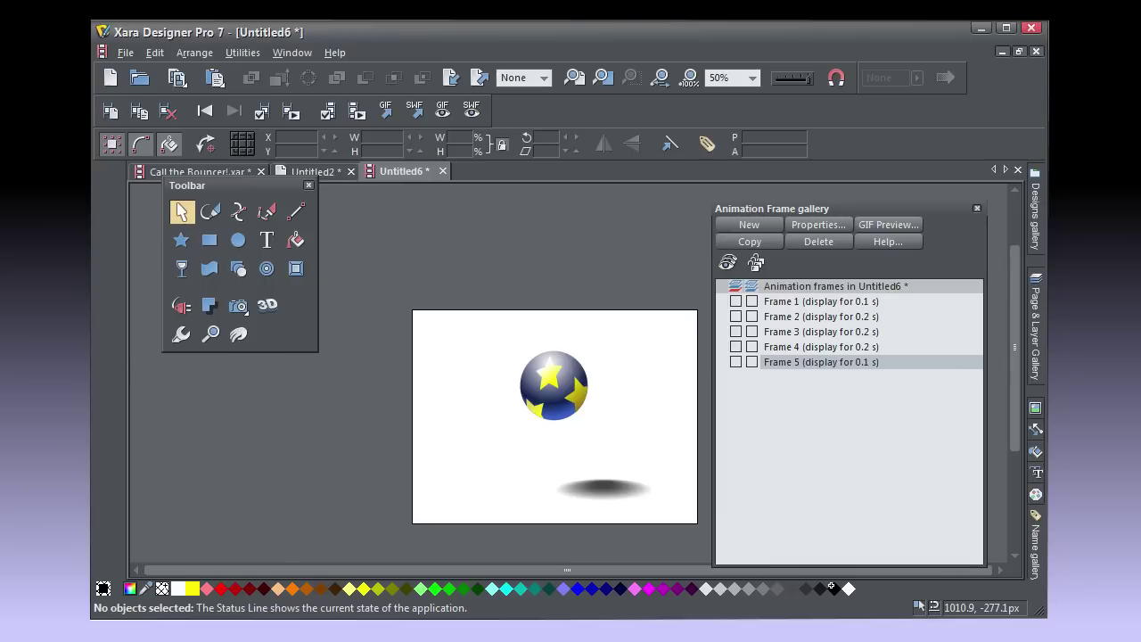
Step: Import Vector'sDiner.jpg and position it over the page on Frame 1
click(452, 77)
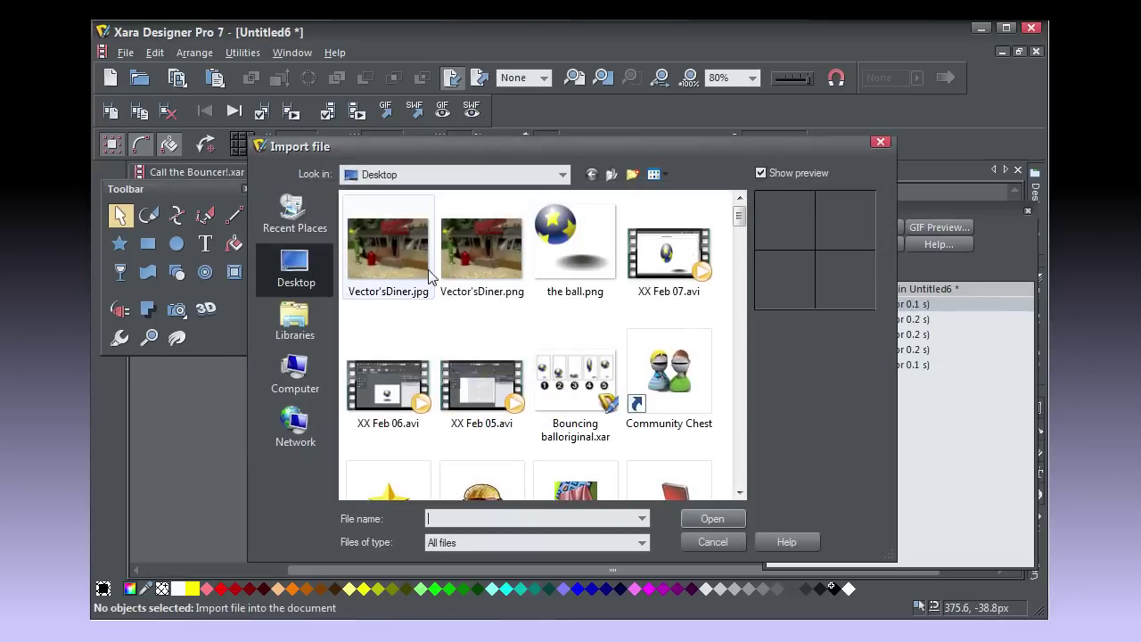
double_click(411, 255)
drag(628, 434, 560, 433)
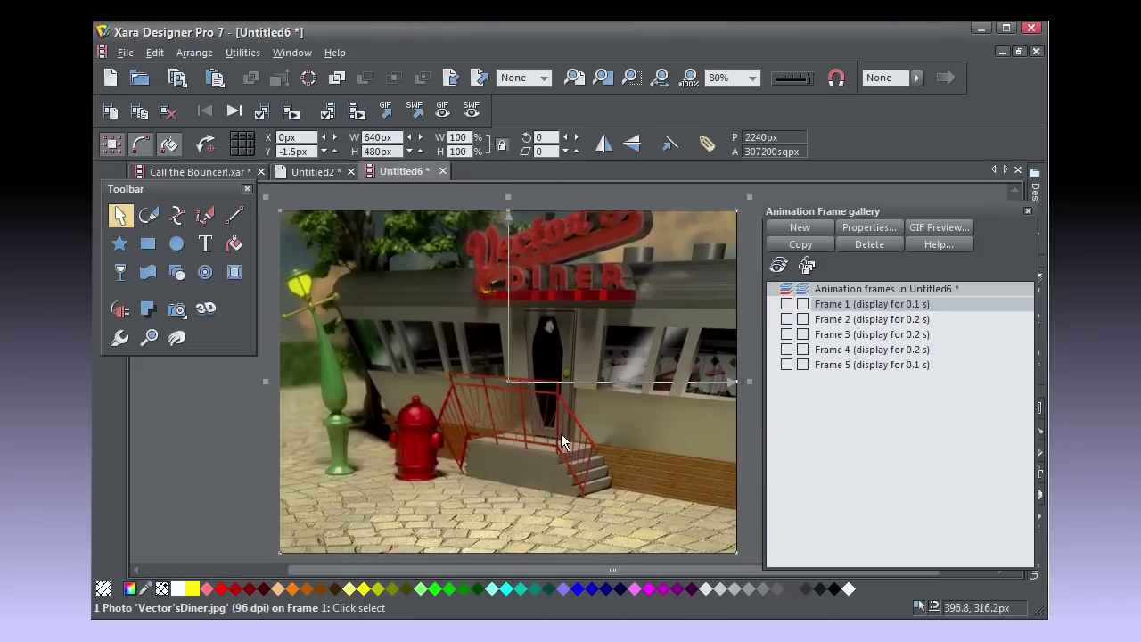
Step: Name the photo 'background' and copy it to the clipboard
right_click(418, 226)
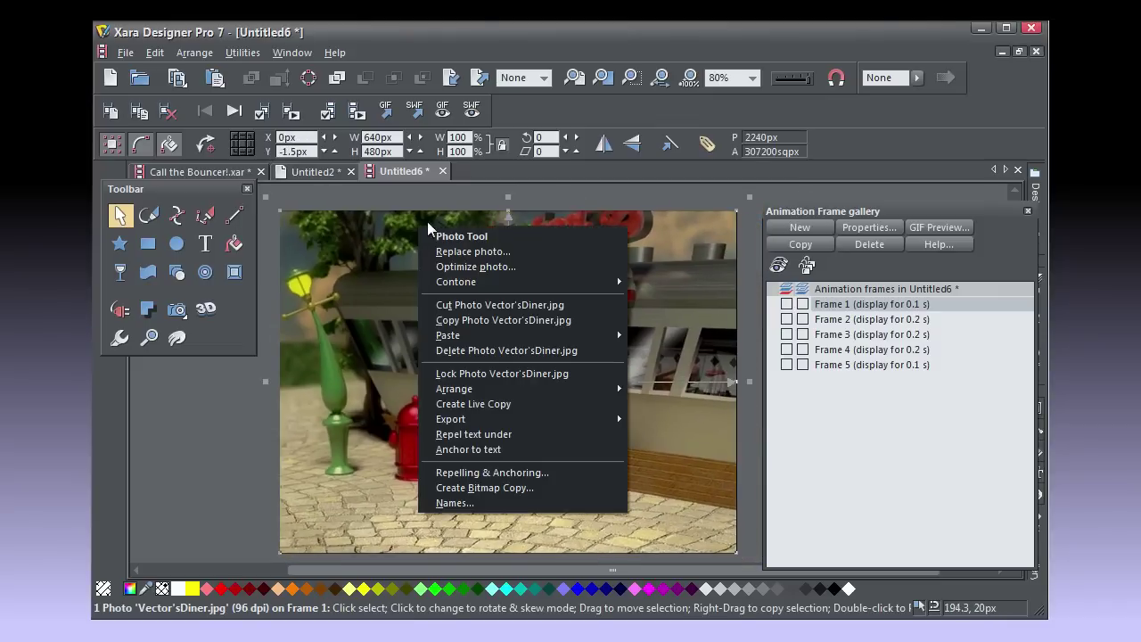
click(494, 502)
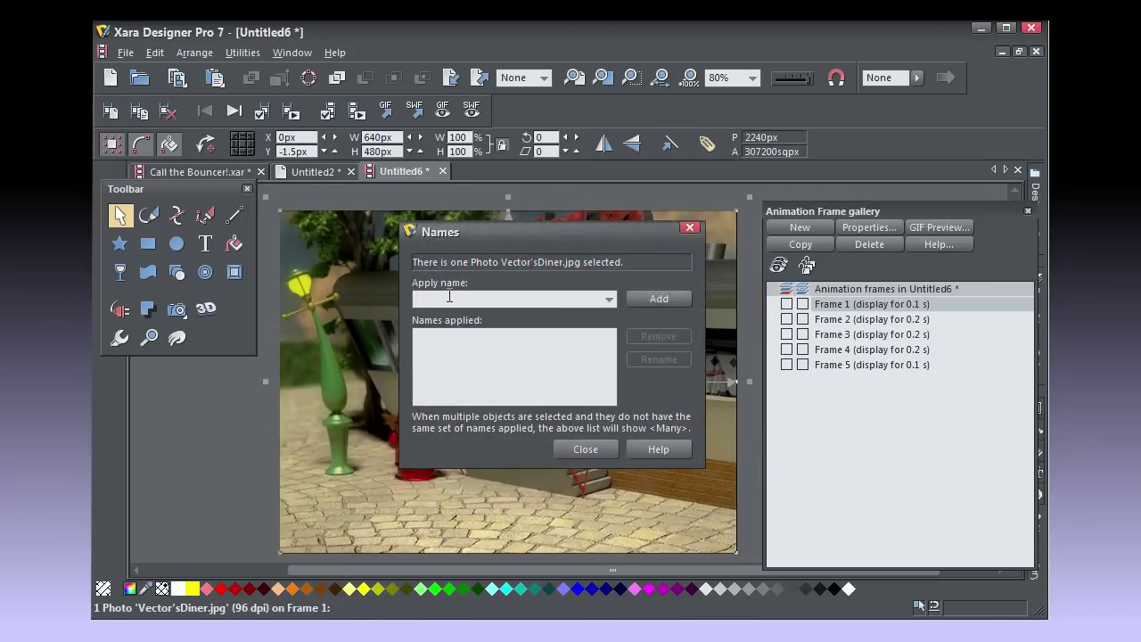
text(background)
key(Return)
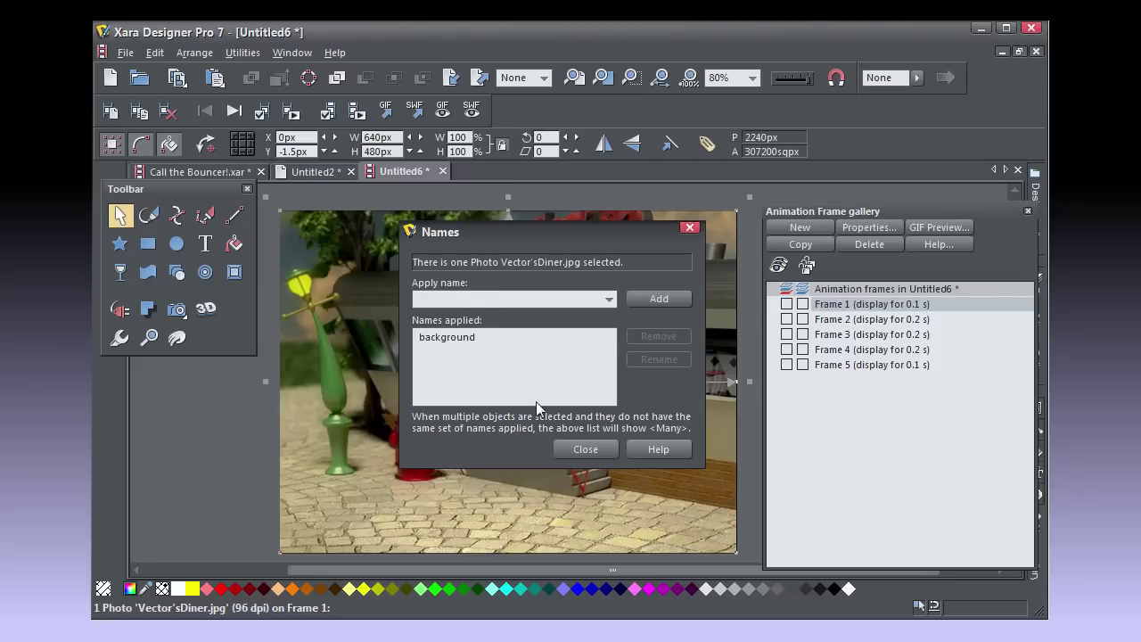
click(584, 449)
key(ctrl+c)
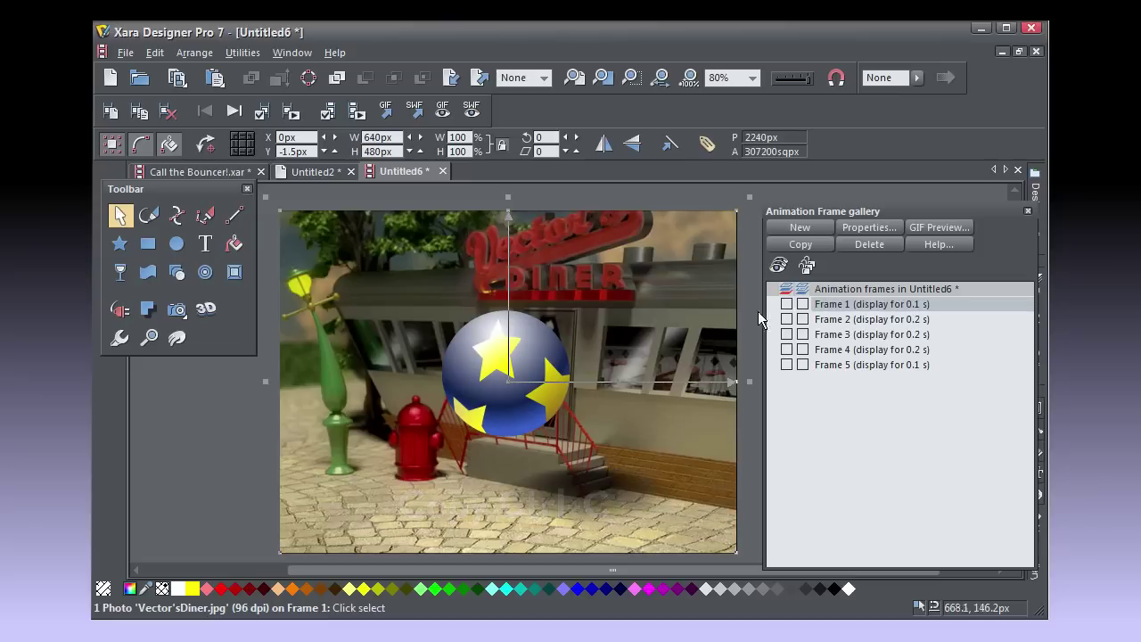
Step: Paste the diner photo in place behind the ball on Frames 2 and 3
click(827, 319)
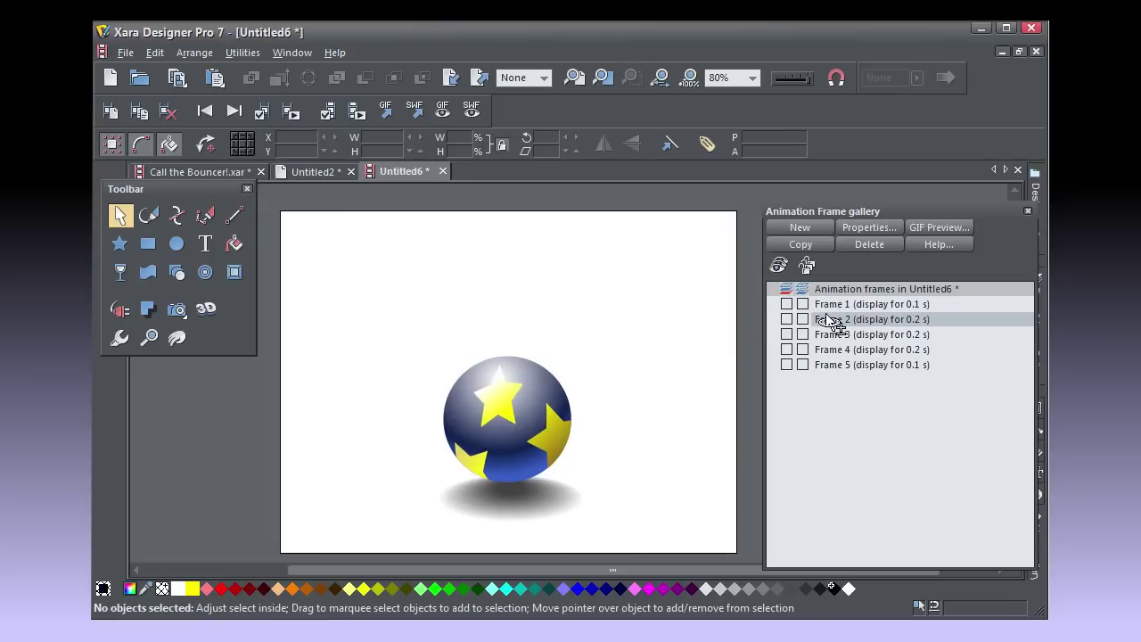
key(ctrl+shift+v)
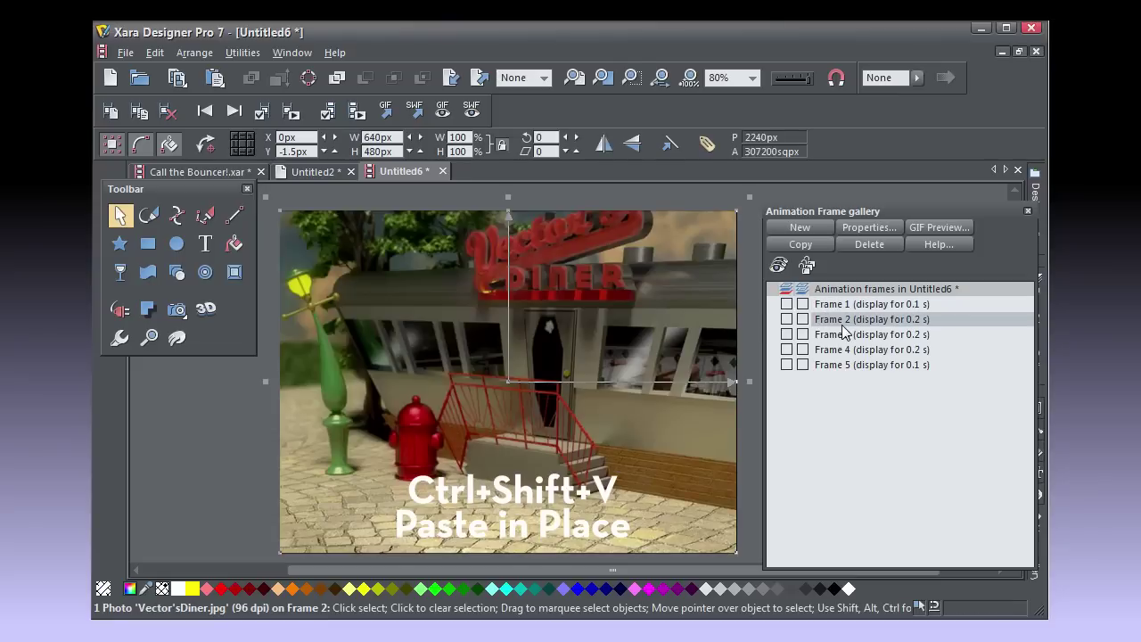
key(ctrl+b)
click(859, 334)
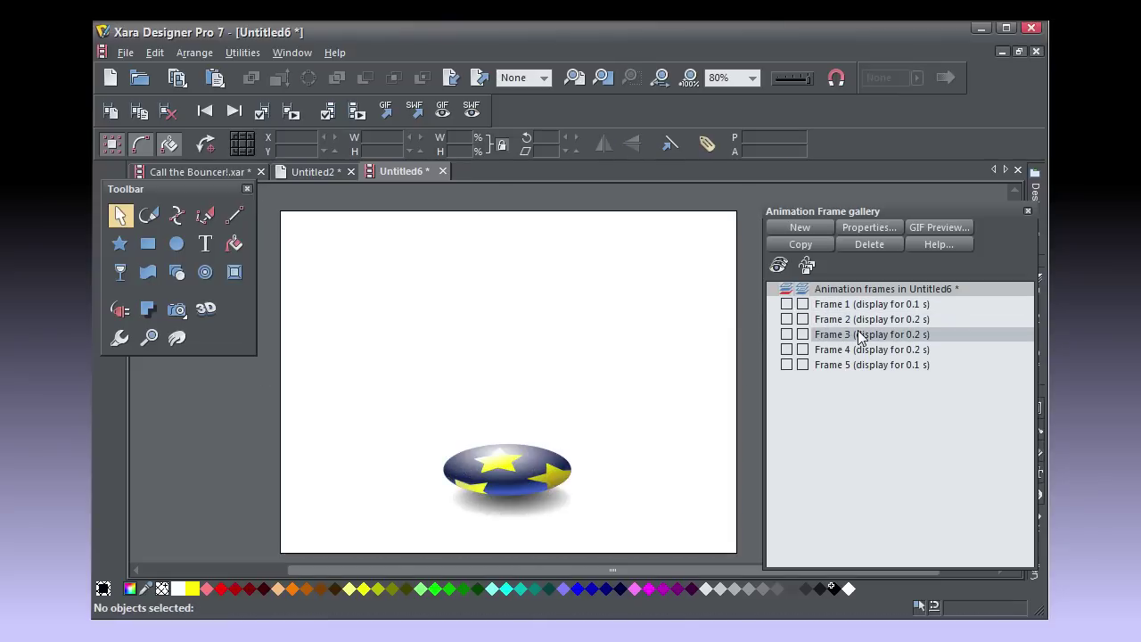
key(ctrl+shift+v)
key(ctrl+b)
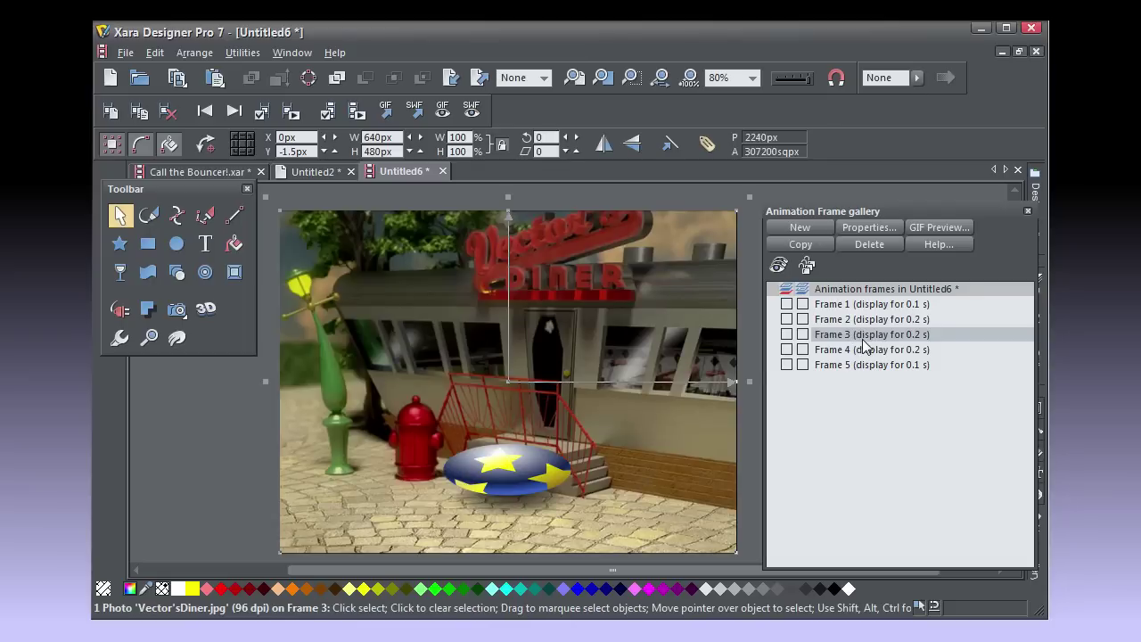
Step: Paste the diner photo behind the ball on Frames 4 and 5, then preview in a browser
click(863, 350)
key(ctrl+shift+v)
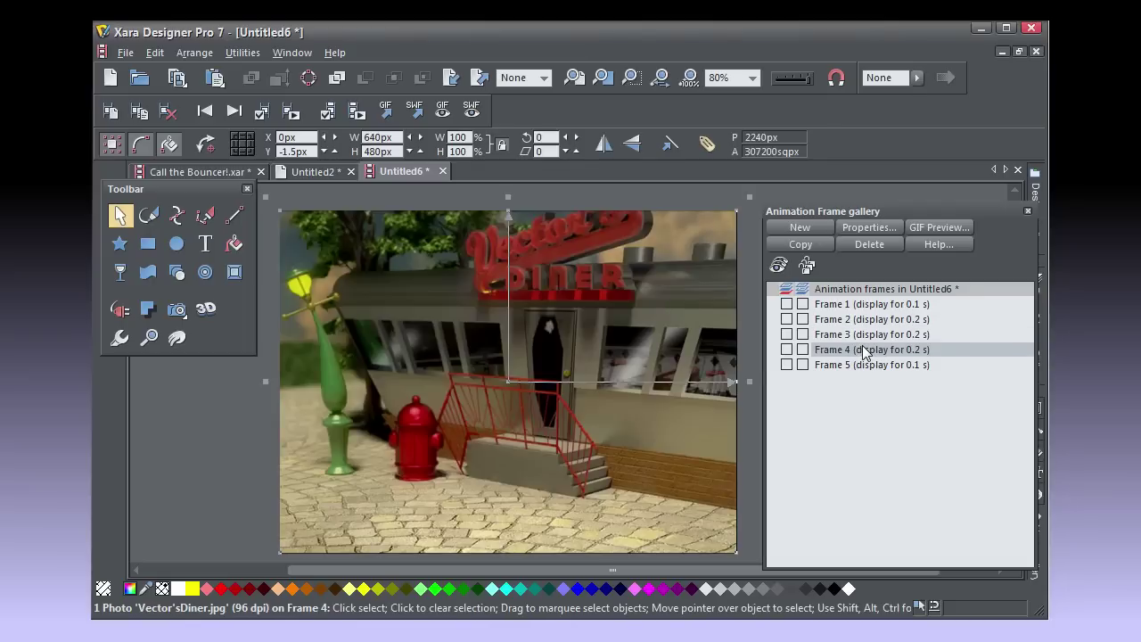
key(ctrl+b)
click(856, 366)
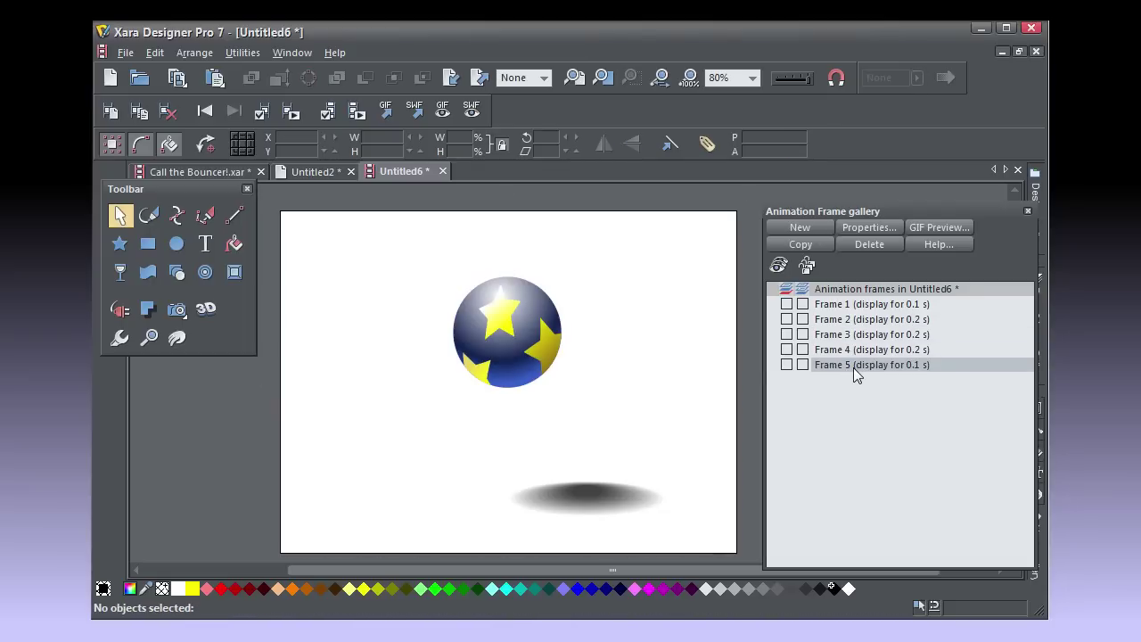
key(ctrl+shift+v)
key(ctrl+b)
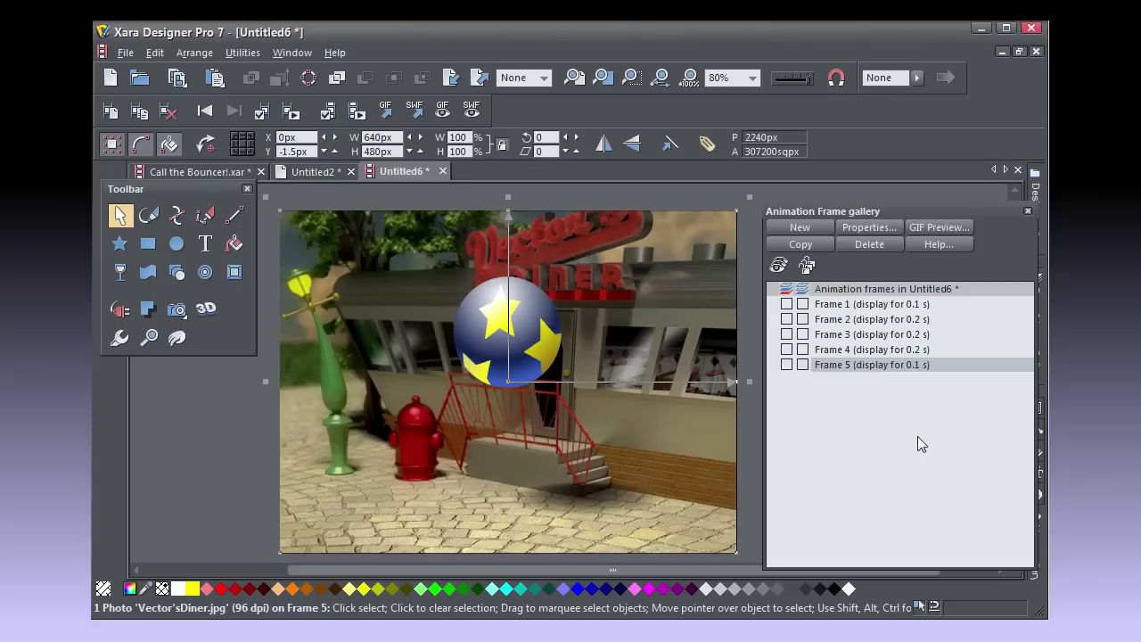
click(263, 261)
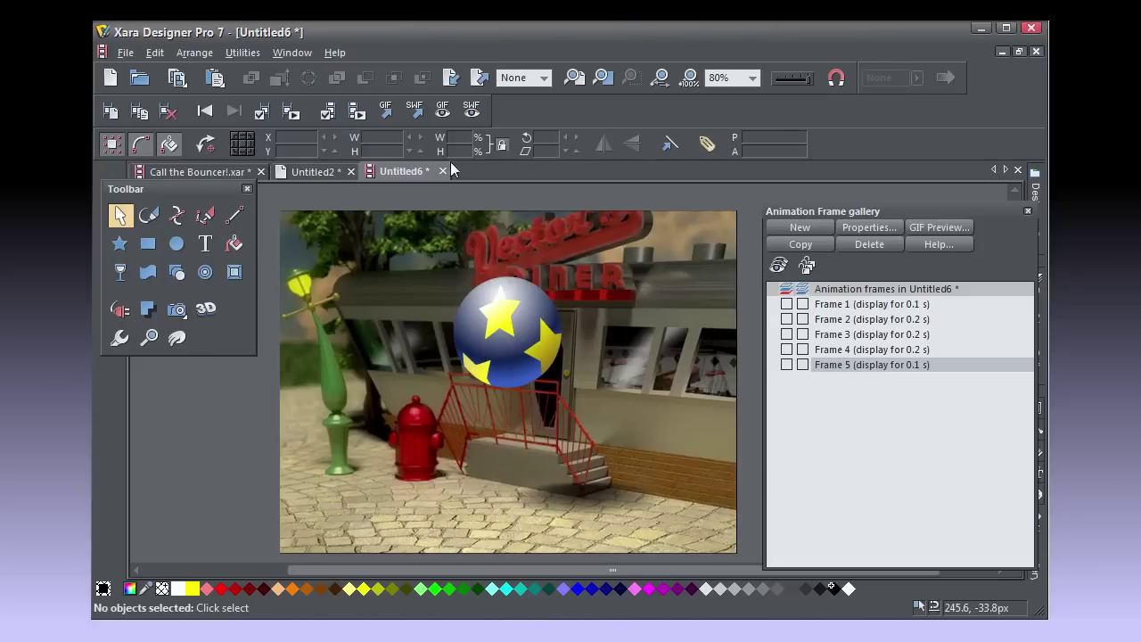
click(470, 110)
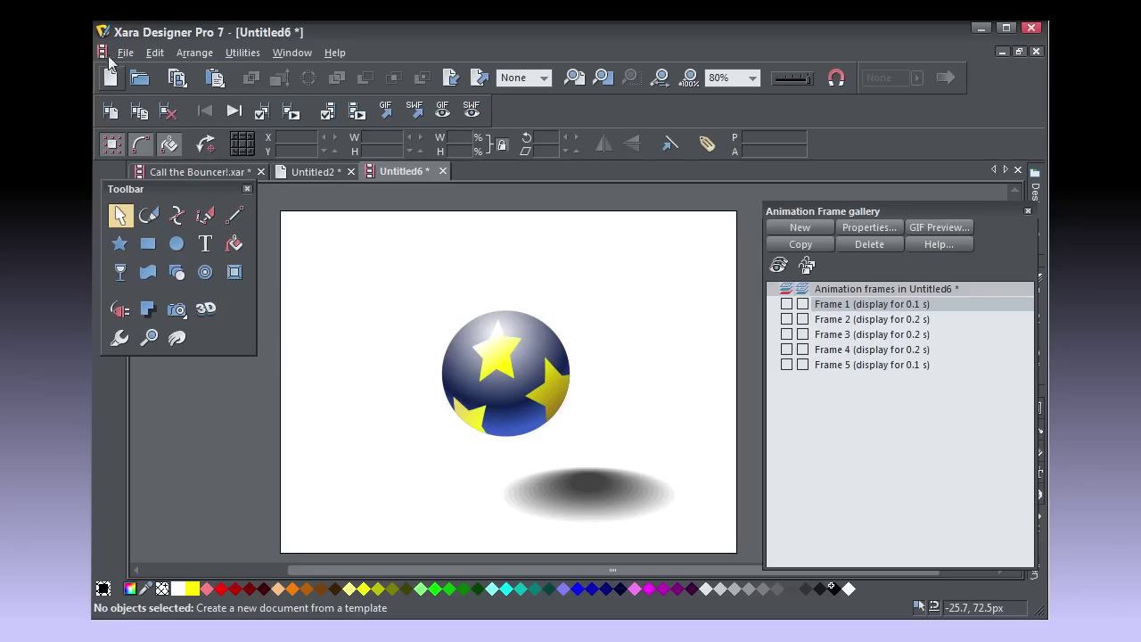
Step: Start an animation export as AVI video and name the file 'Bouncing ball w'
click(122, 53)
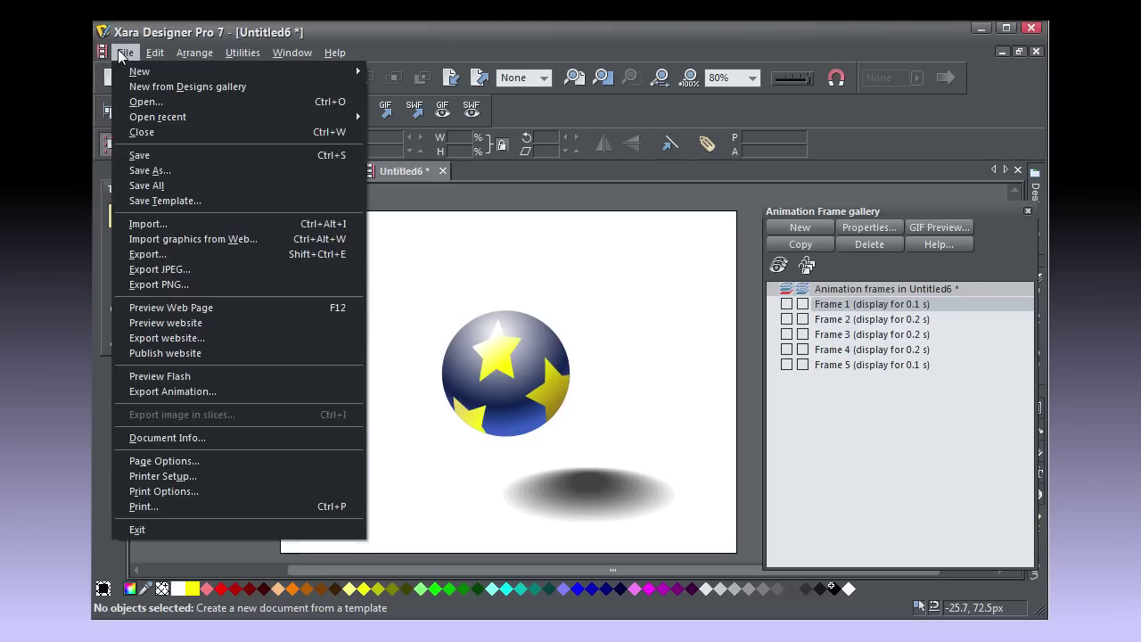
click(179, 390)
click(481, 543)
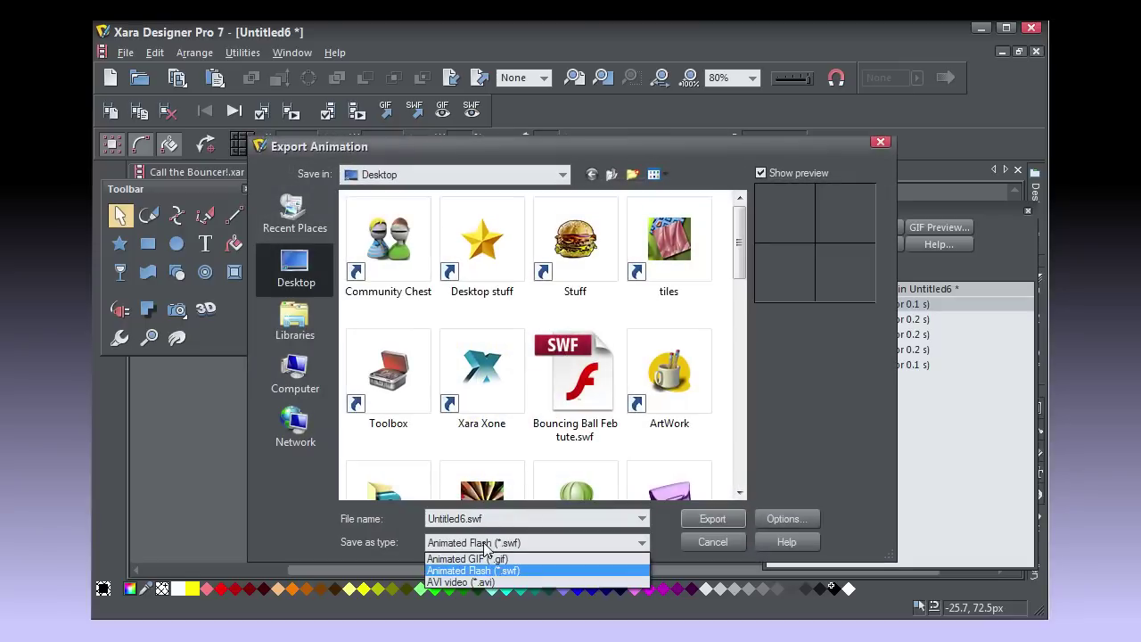
click(480, 582)
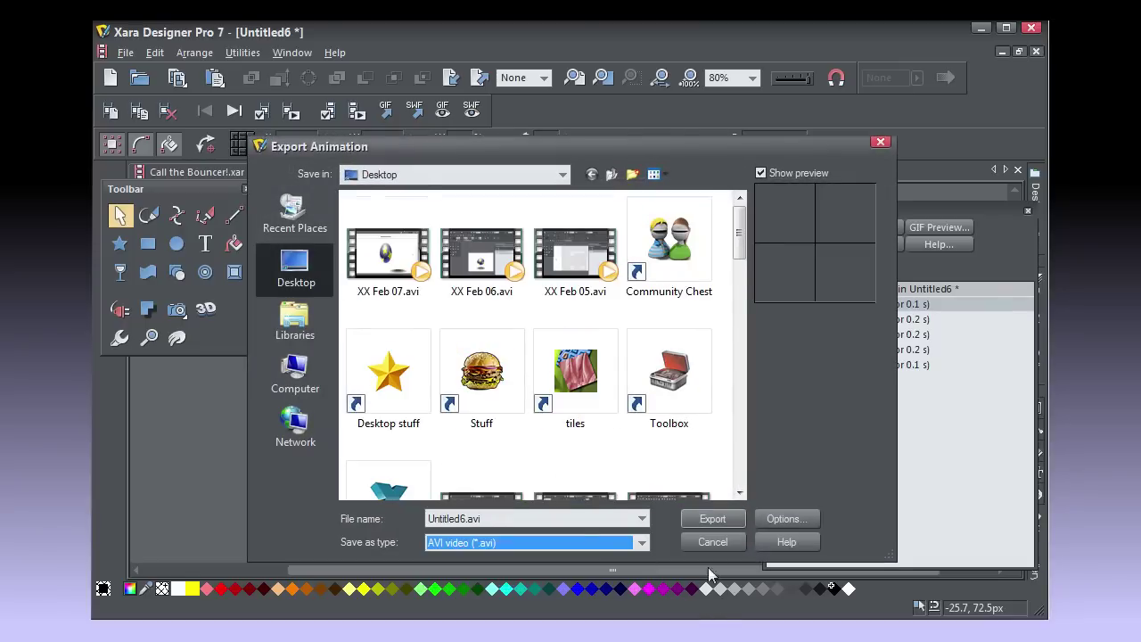
click(537, 516)
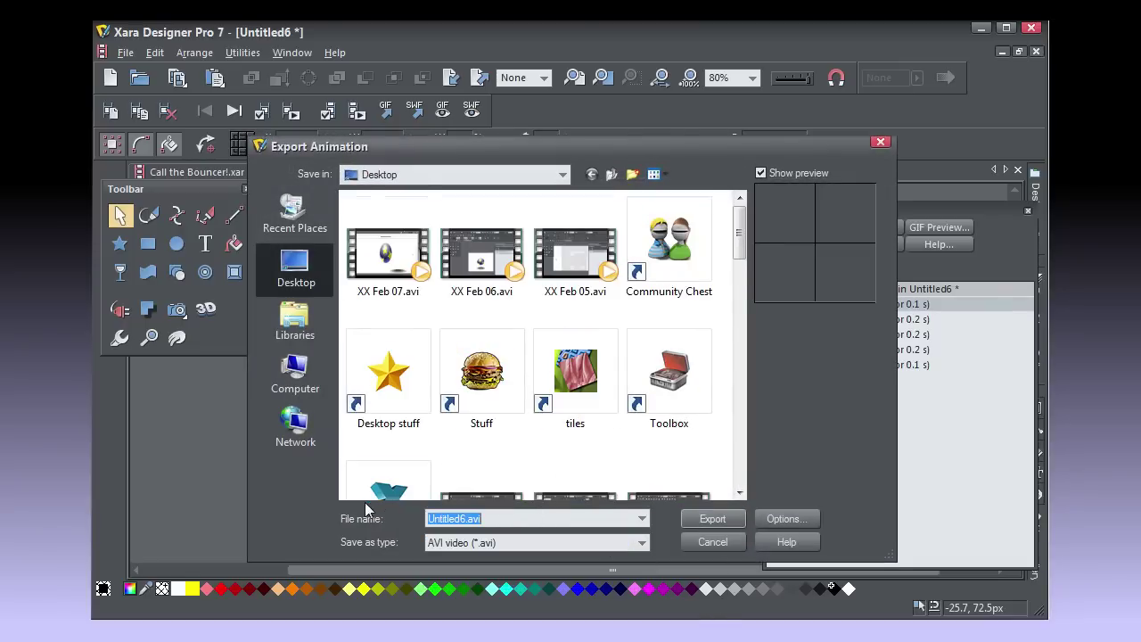
text(Bouncin)
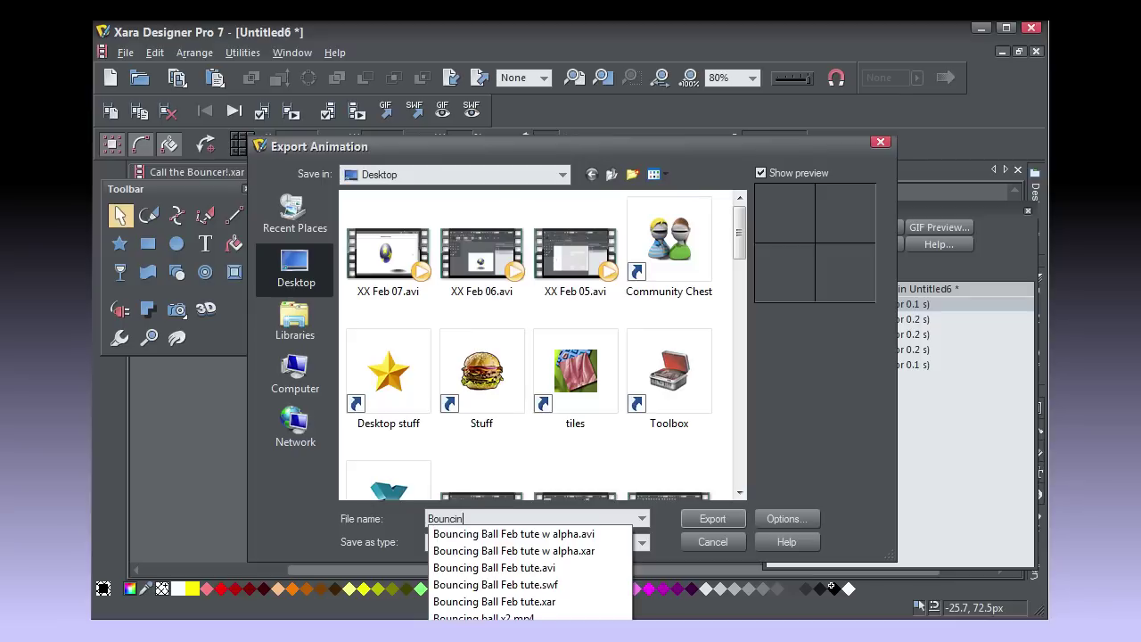
text(g ball w alpha)
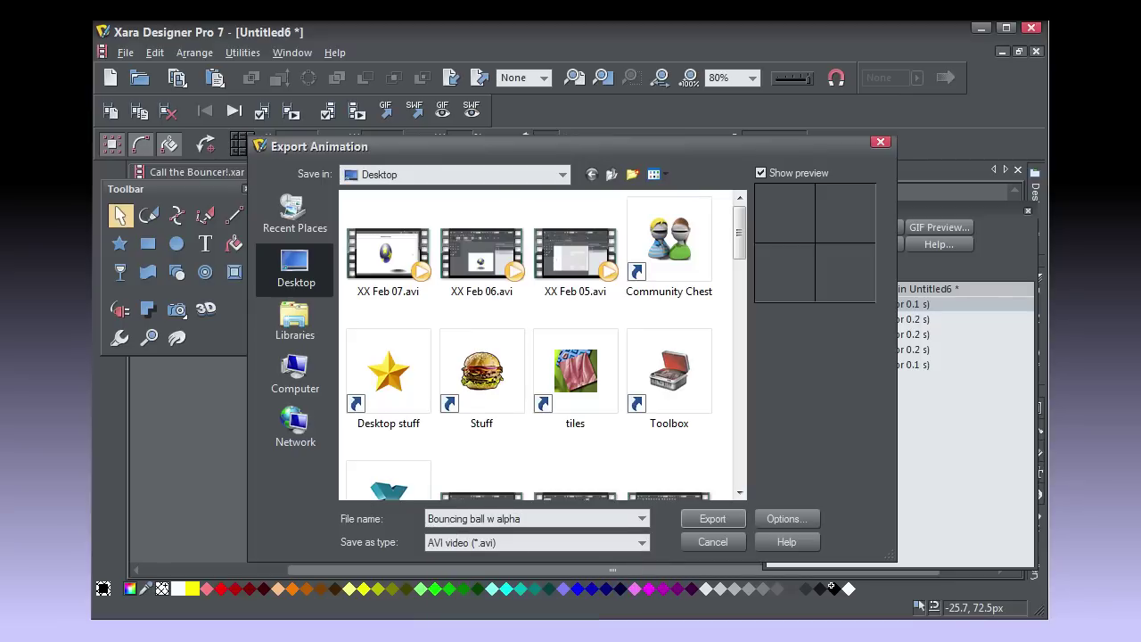
Step: Turn on 'Make background transparent' in the AVI options and export the animation
click(783, 521)
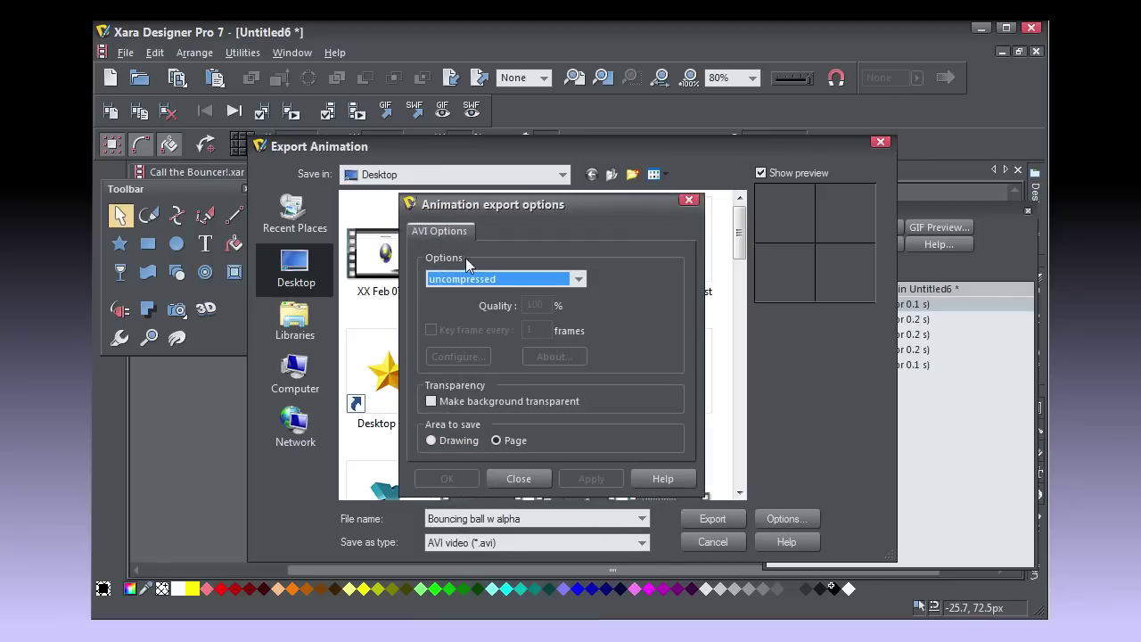
click(464, 402)
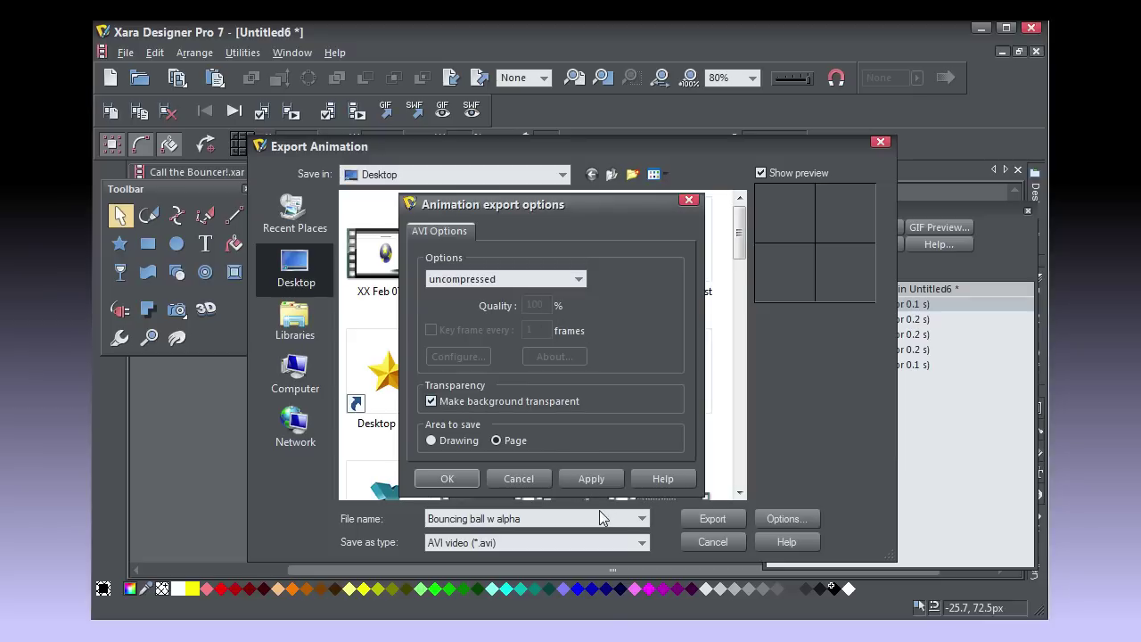
click(591, 480)
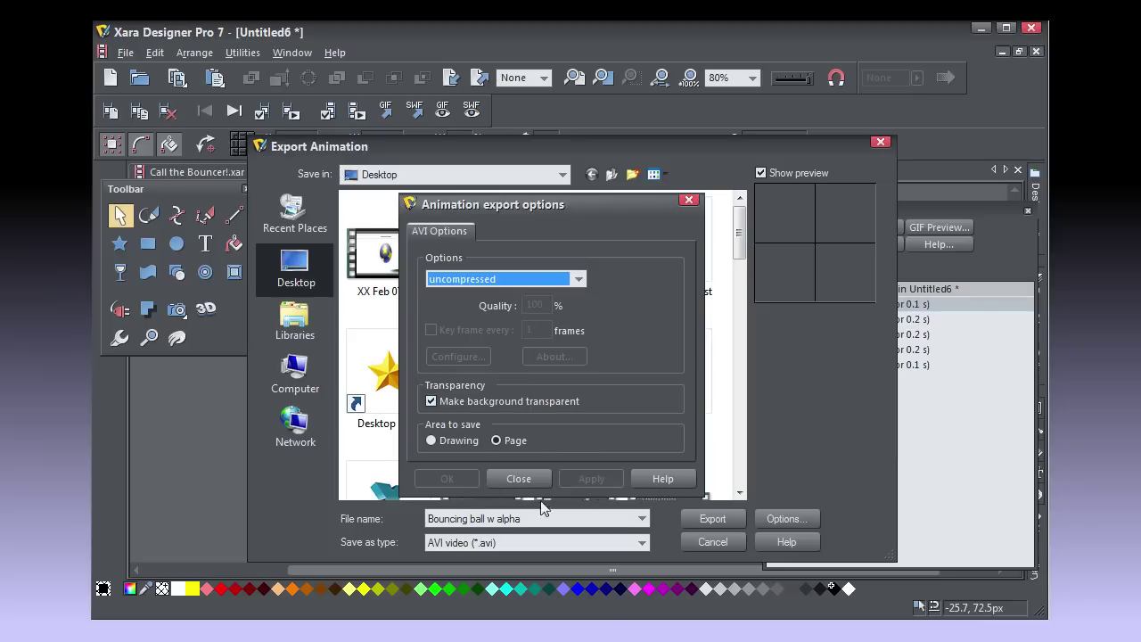
click(519, 481)
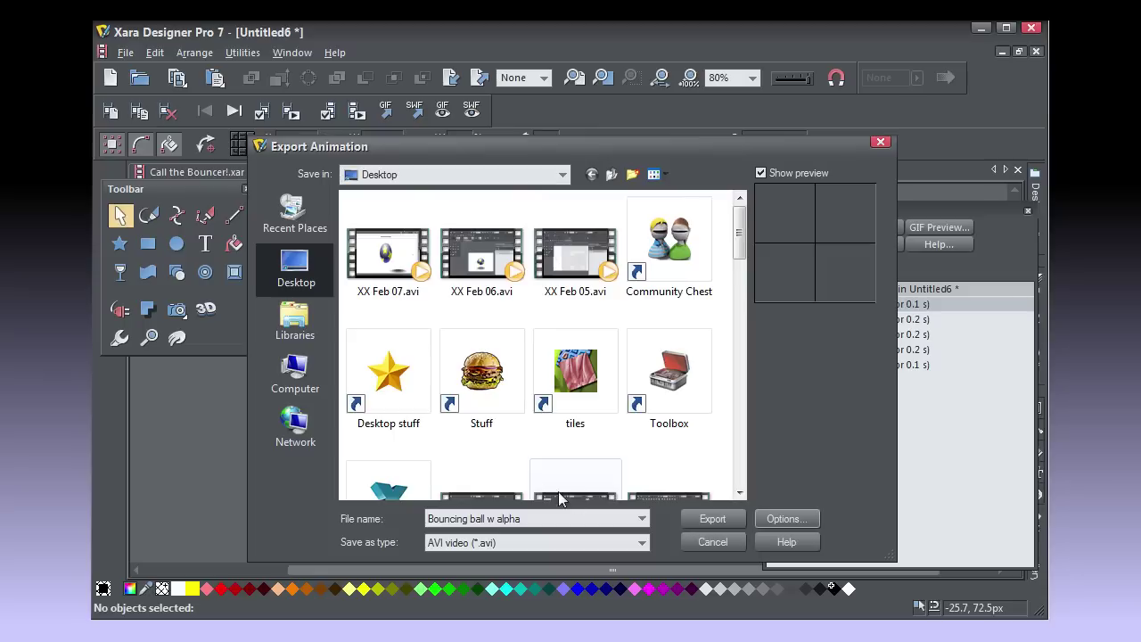
click(710, 519)
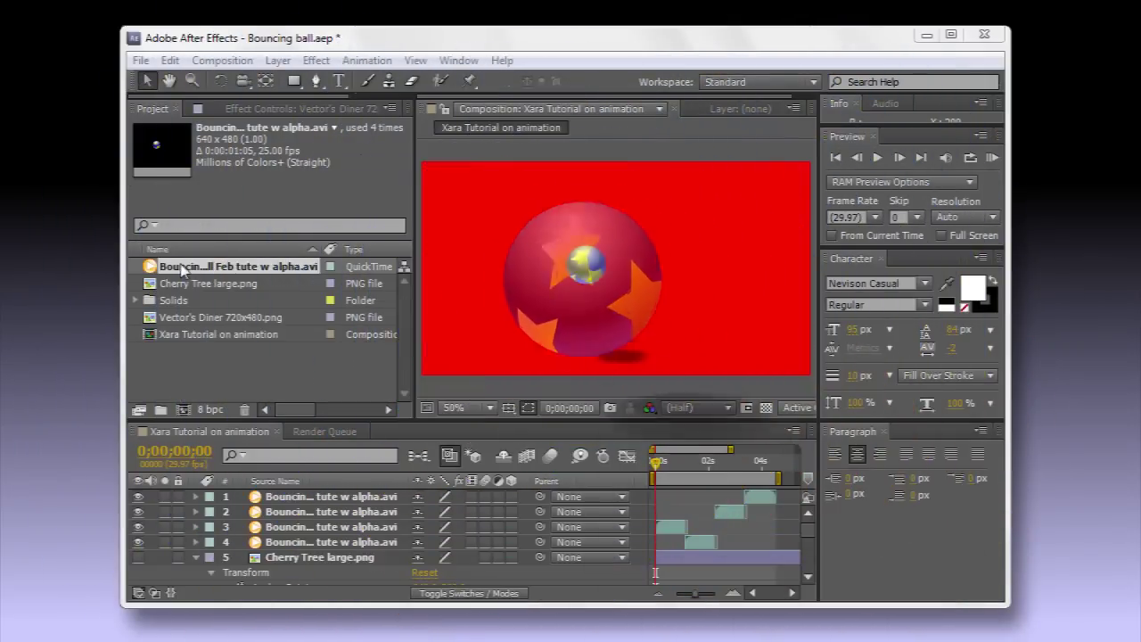
Step: RAM-preview the ball over red, then enable the Vector's Diner layer and preview again
click(991, 159)
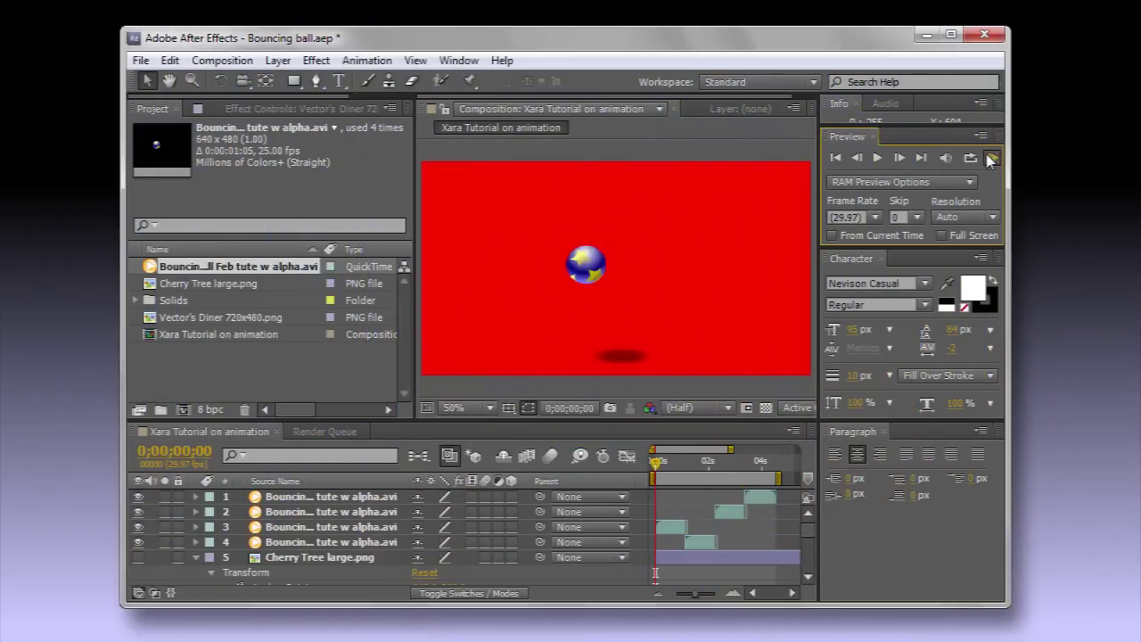
click(993, 157)
scroll(279, 558, down, 2)
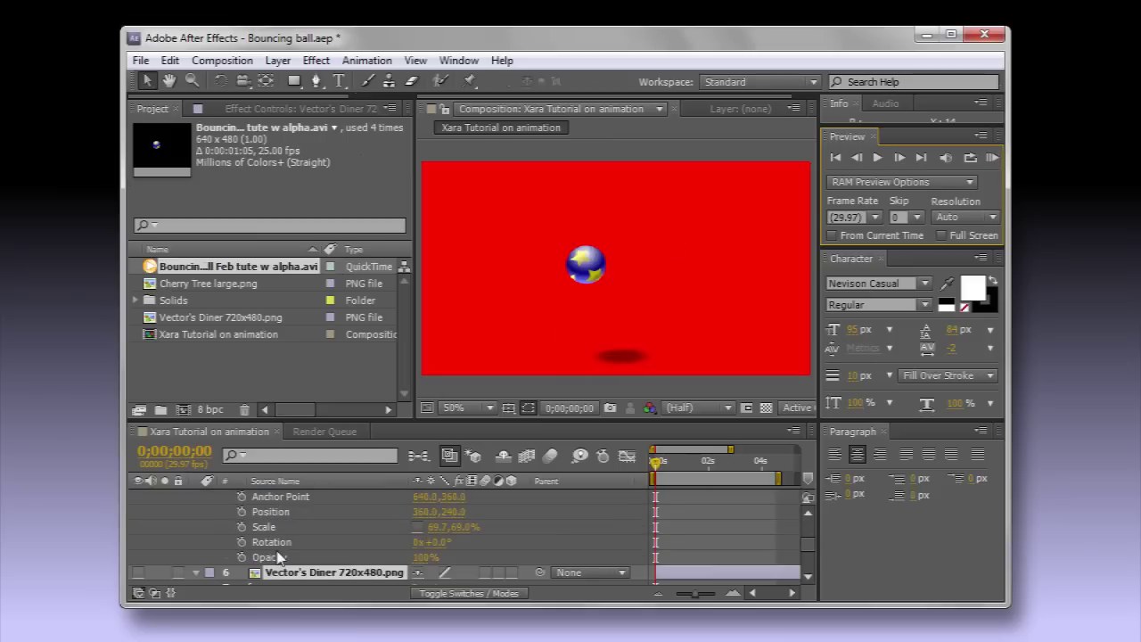
click(294, 572)
click(993, 156)
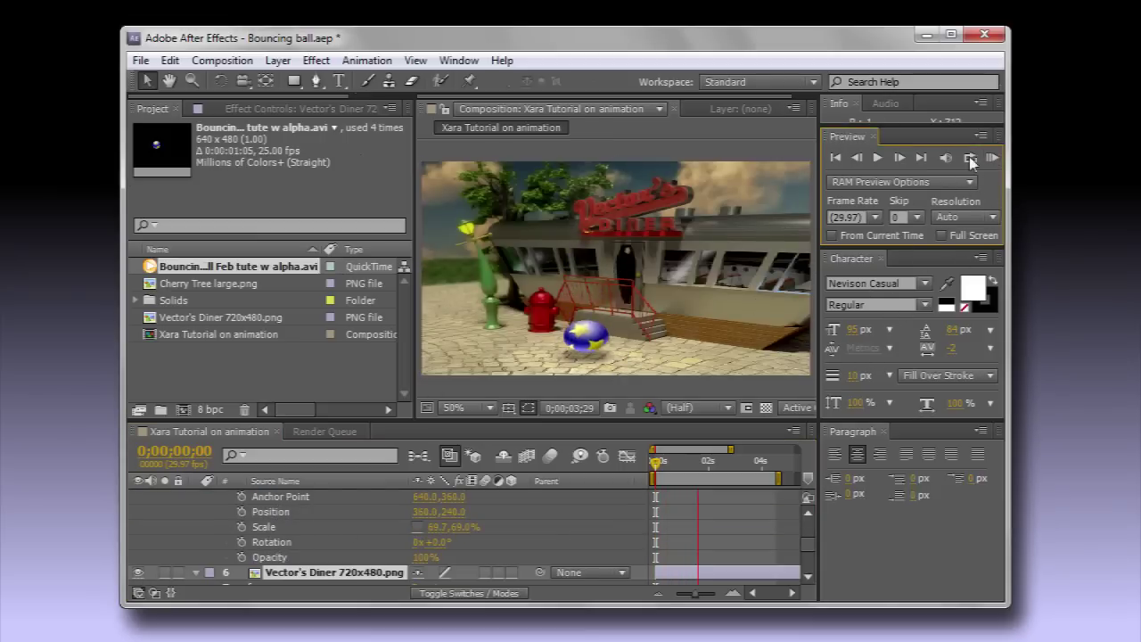
Step: Stop the preview and replay the ball over the Cherry Tree cow-and-tree background
key(space)
scroll(279, 553, up, 2)
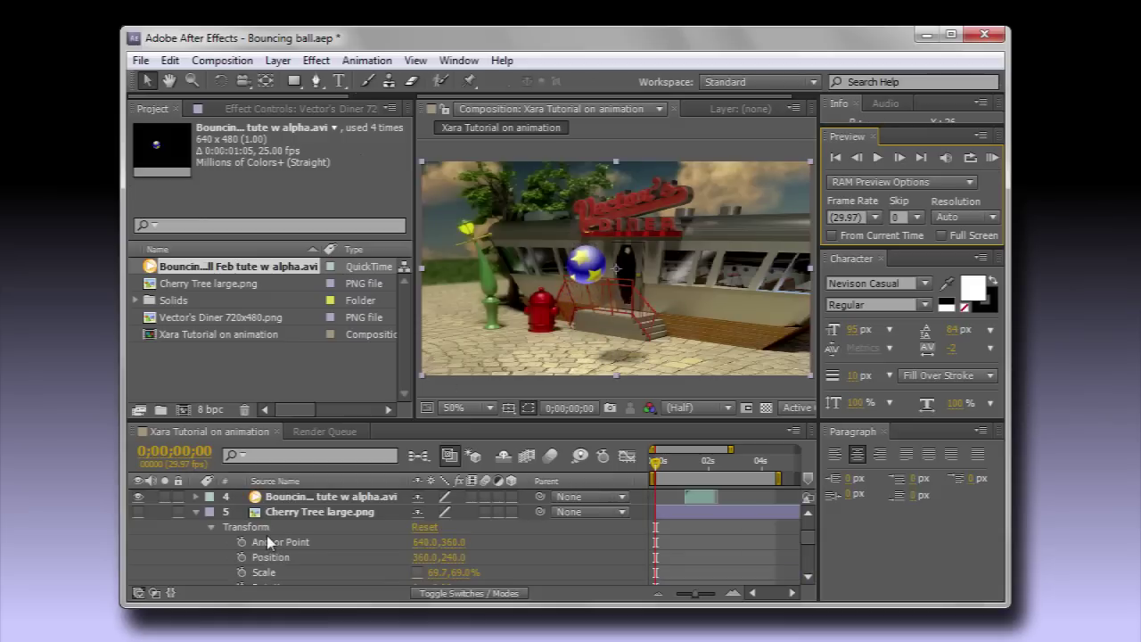
key(space)
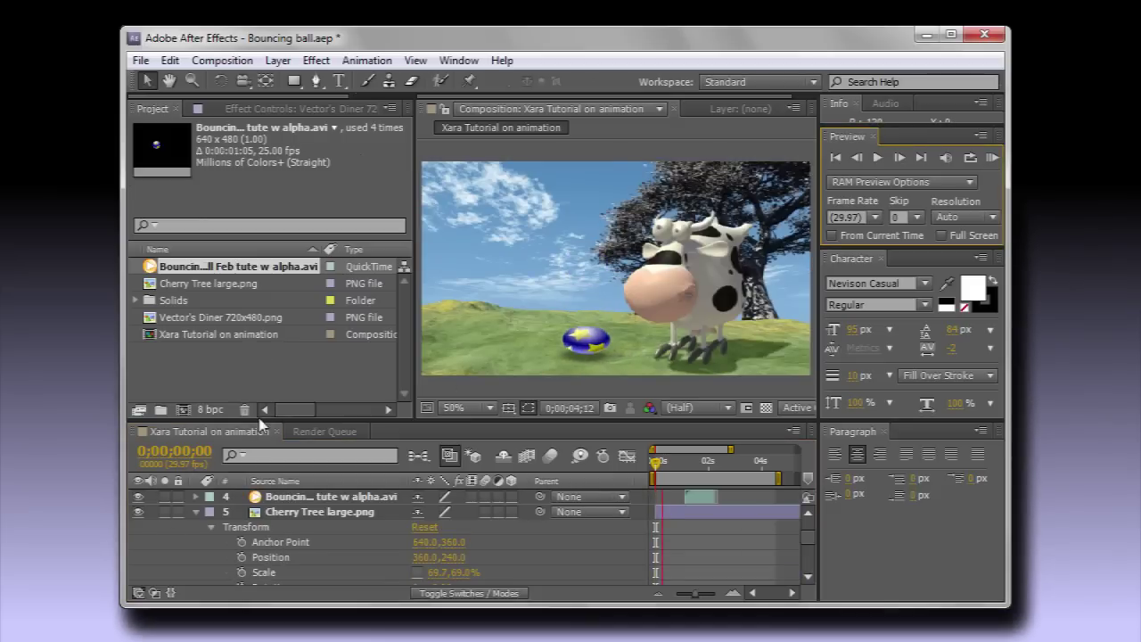